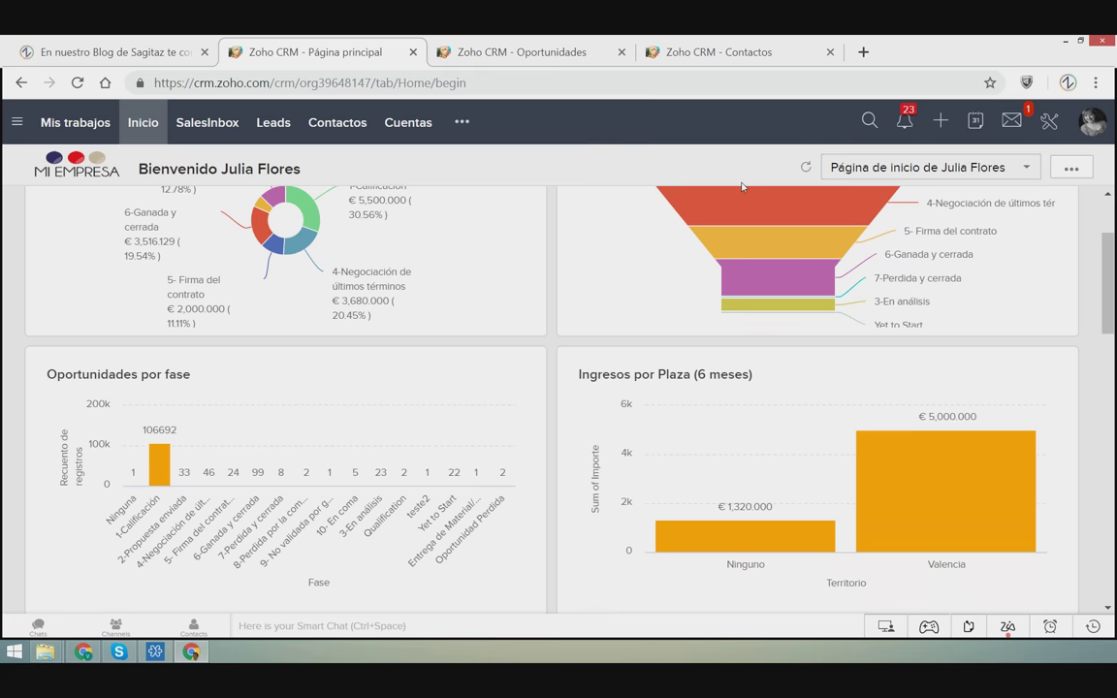
# Step: Examine the home page charts for opportunities, sales funnel, income per location, client status and pipeline by probability
pyautogui.scroll(3, 741, 186)
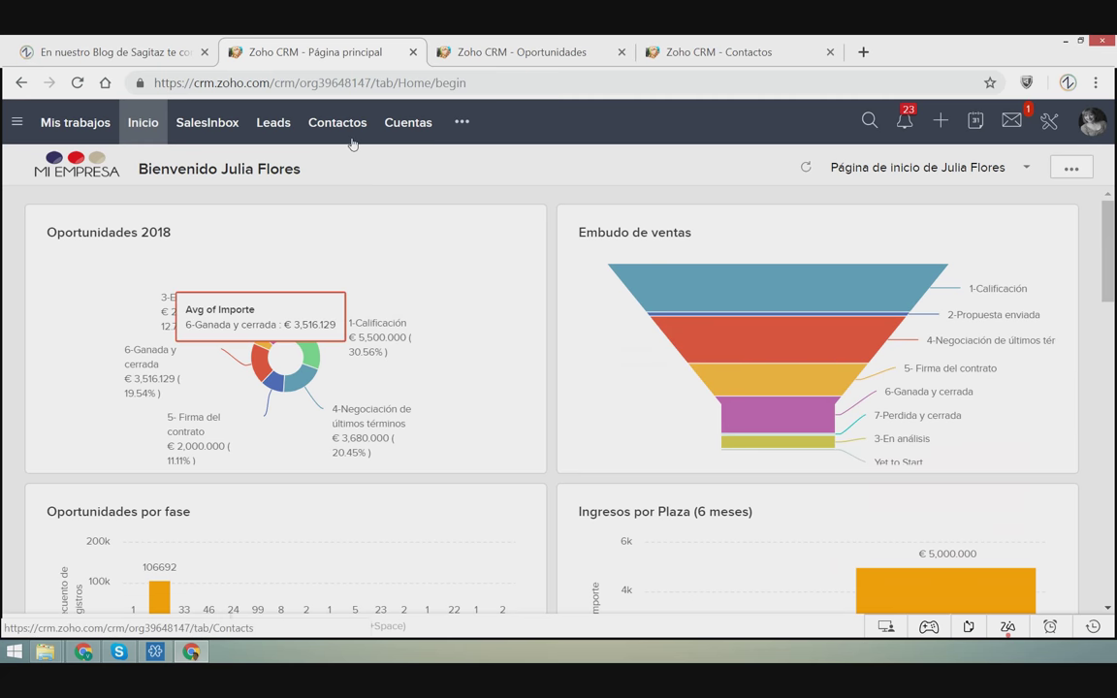
pyautogui.scroll(-1, 600, 366)
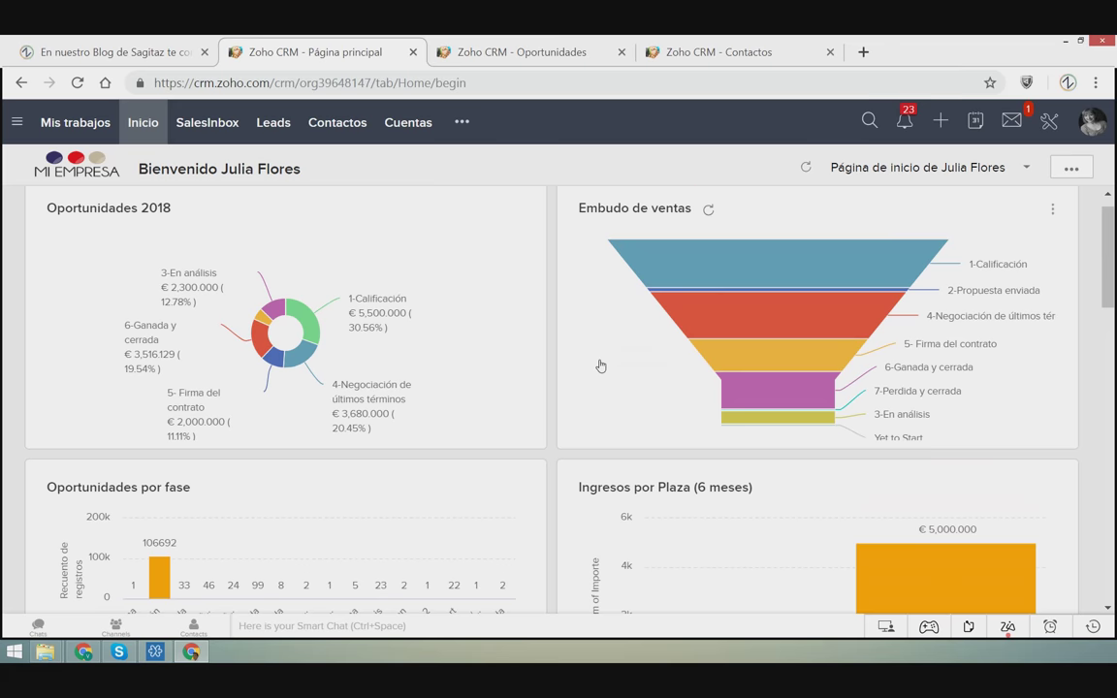
pyautogui.scroll(-2, 722, 424)
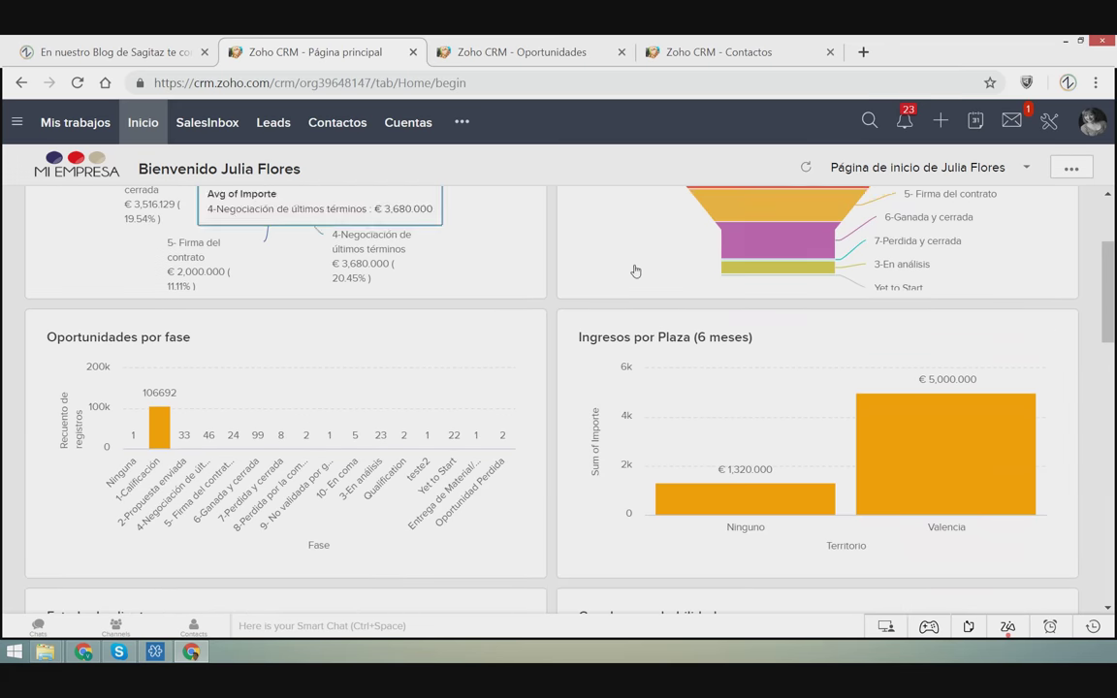
pyautogui.scroll(-1, 798, 381)
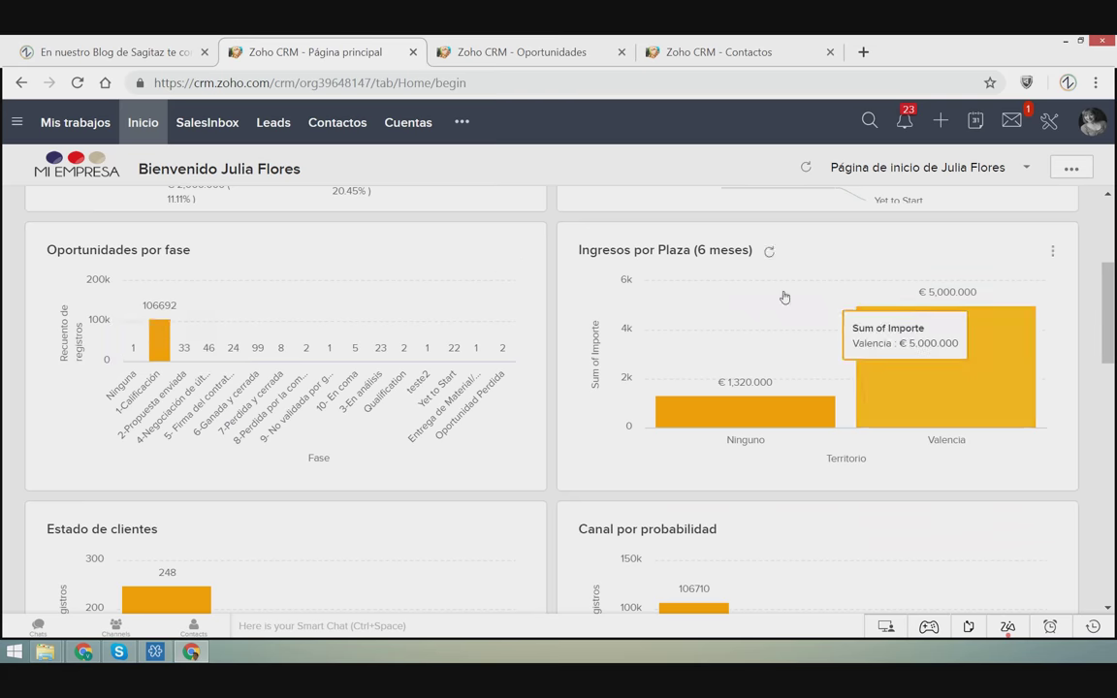
pyautogui.scroll(-1, 917, 472)
pyautogui.scroll(-4, 918, 472)
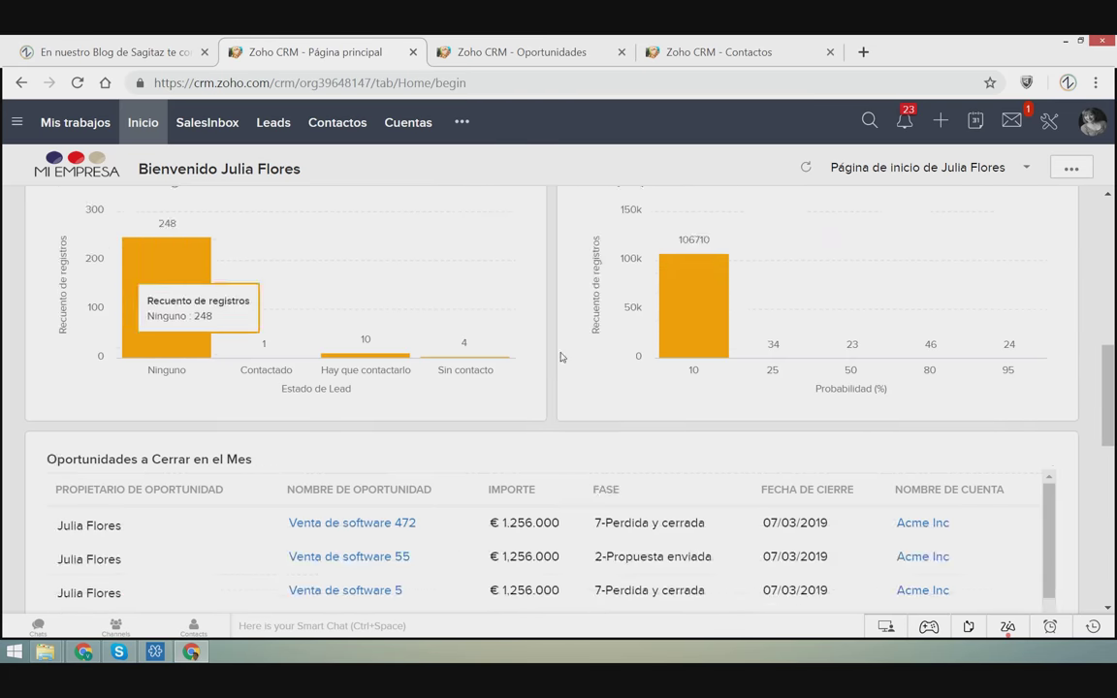
pyautogui.scroll(1, 756, 329)
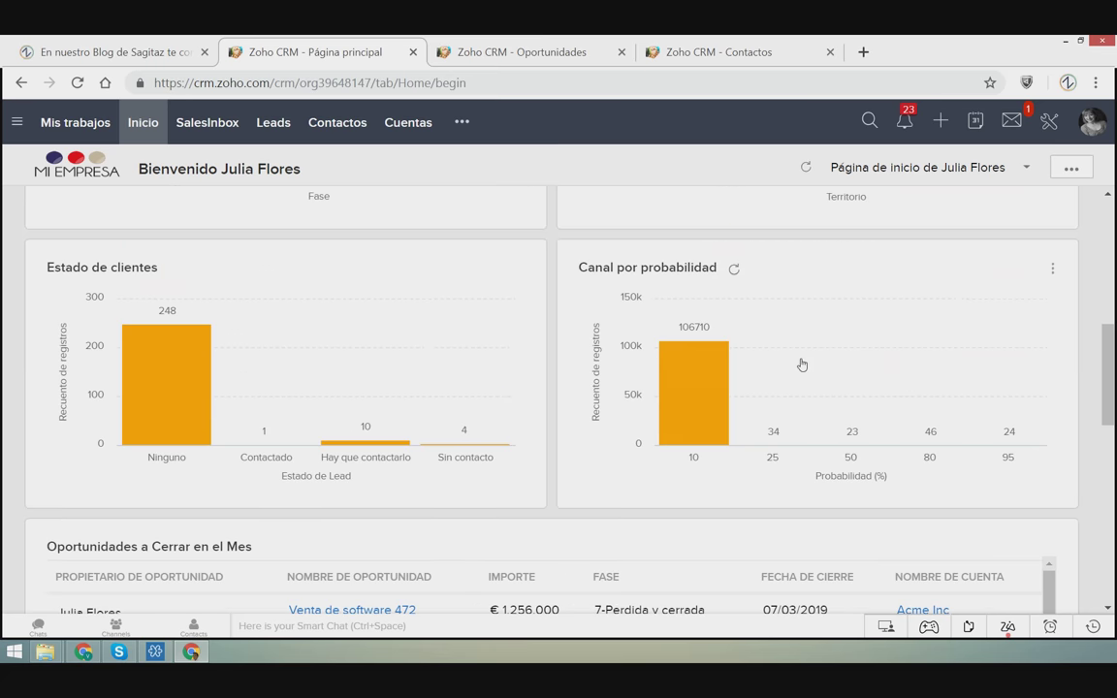
pyautogui.moveTo(711, 399)
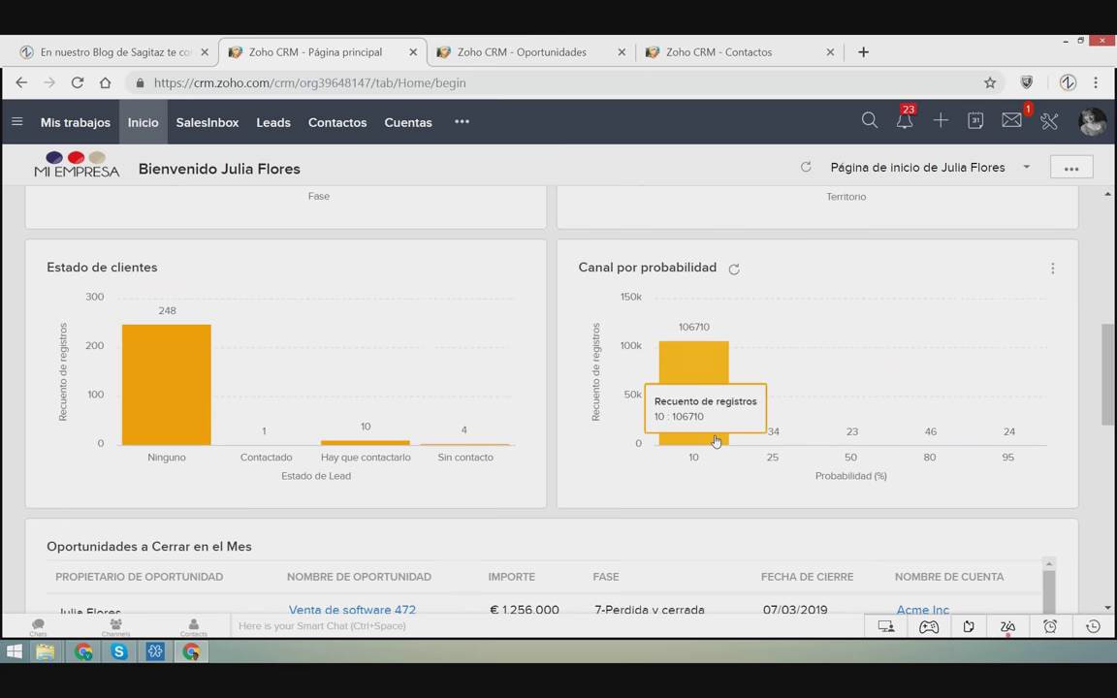
pyautogui.scroll(-1, 502, 471)
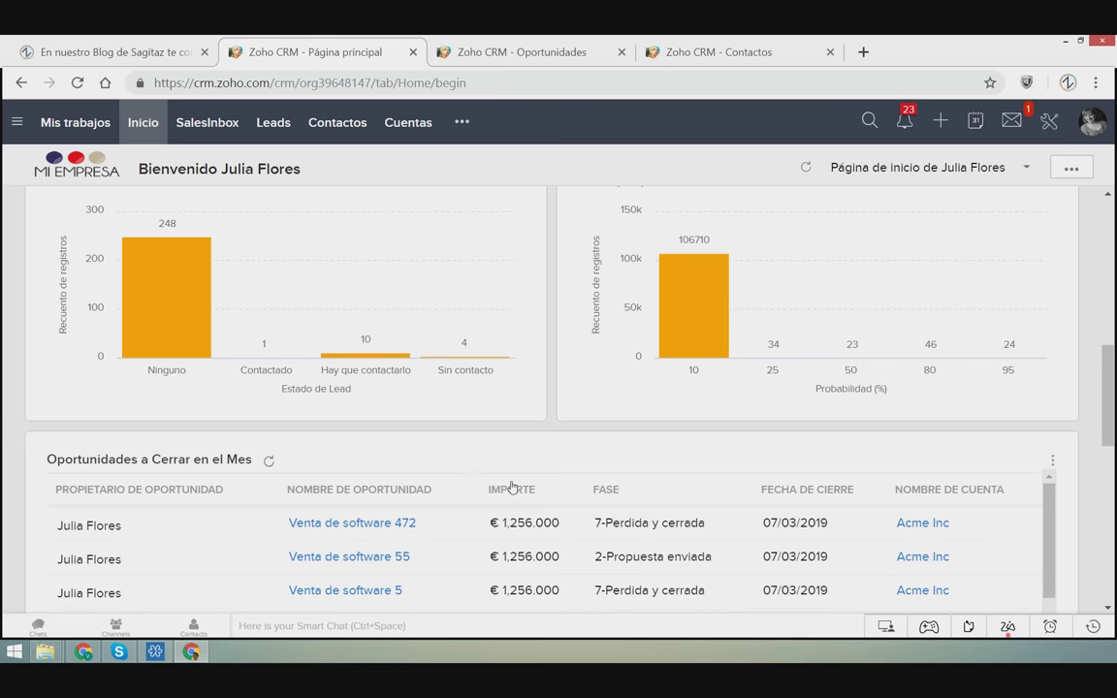
pyautogui.scroll(2, 669, 316)
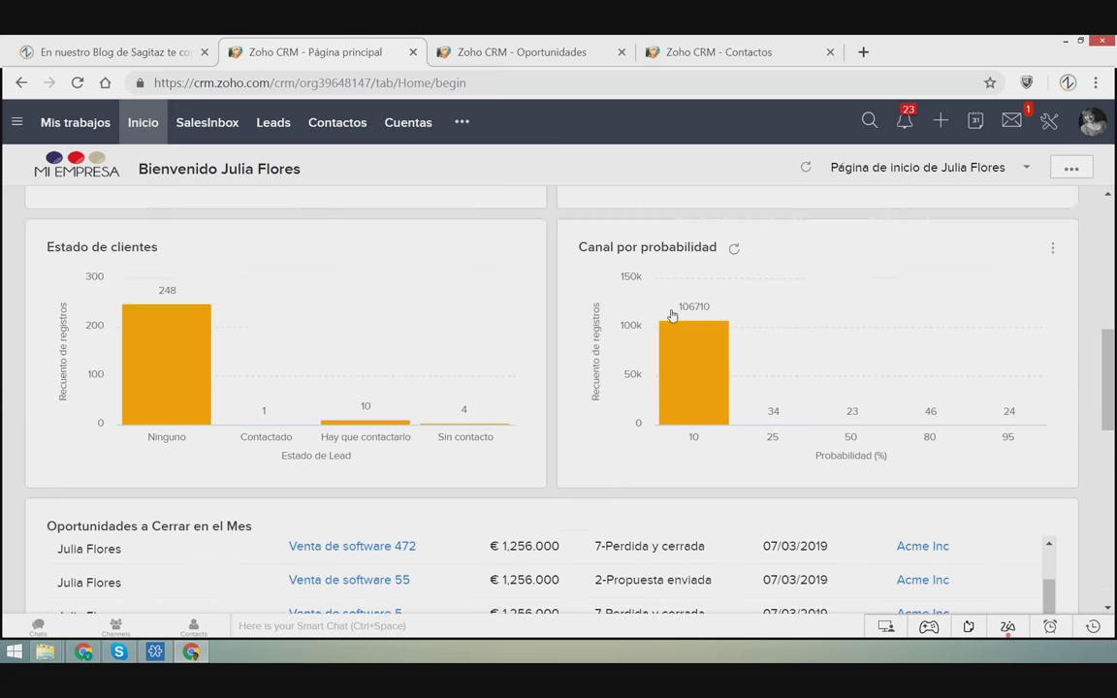
# Step: Review the home page's table of opportunities closing this month, the open activities list and the Cuentas chart
pyautogui.scroll(-3, 1008, 463)
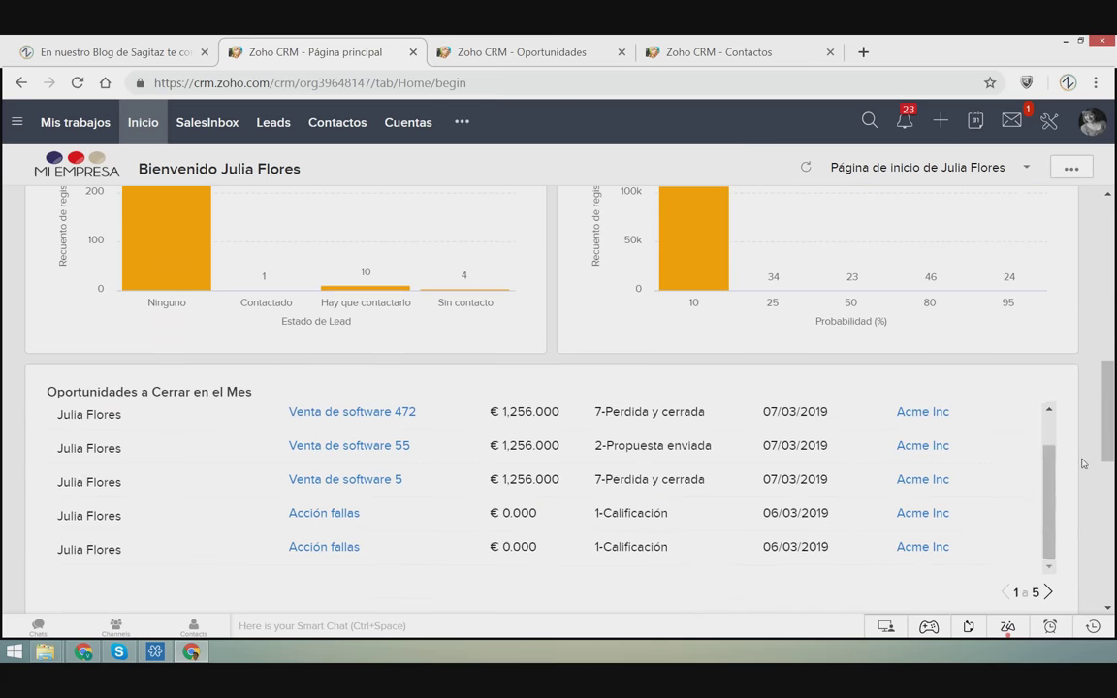
pyautogui.scroll(2, 1043, 490)
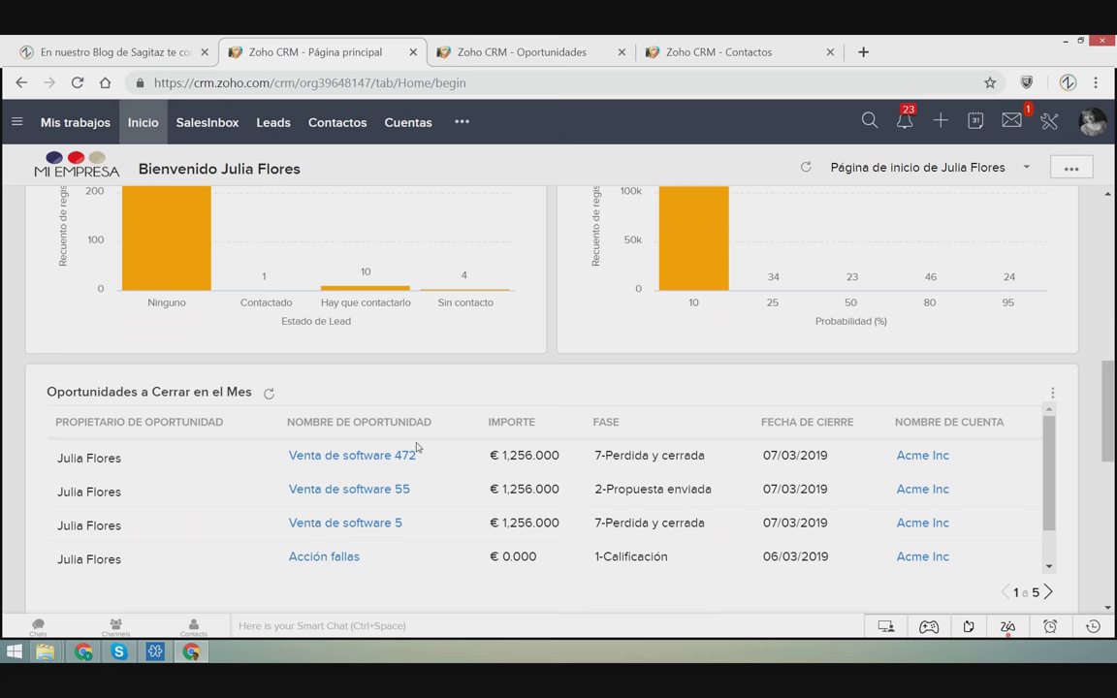
pyautogui.scroll(-2, 468, 392)
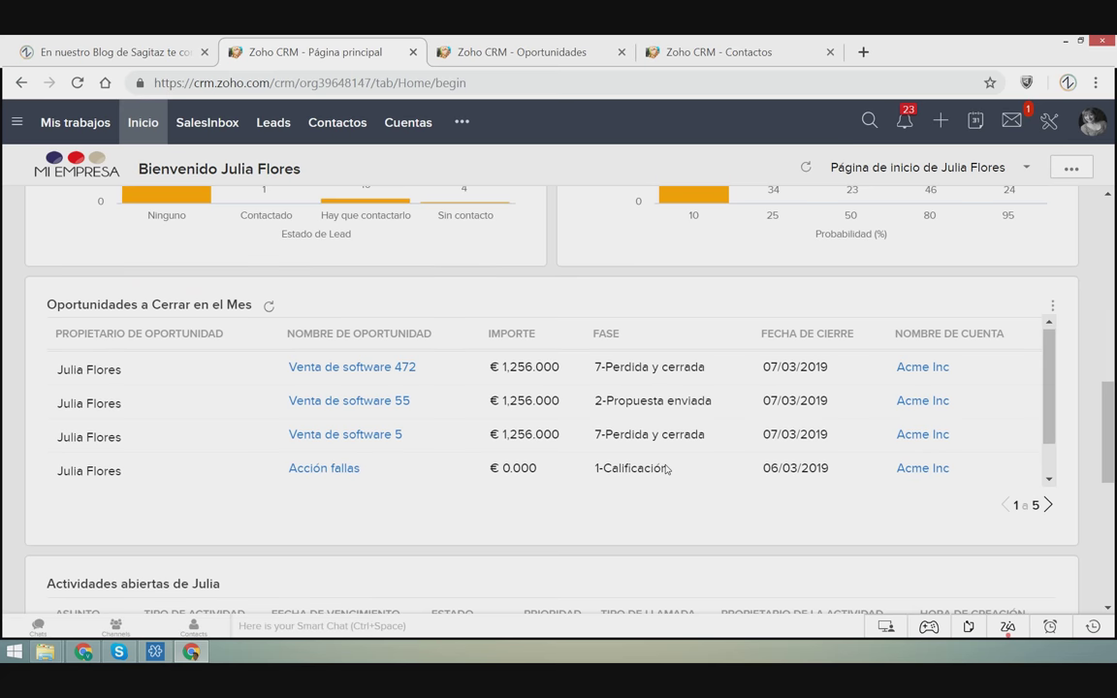
pyautogui.scroll(-3, 666, 470)
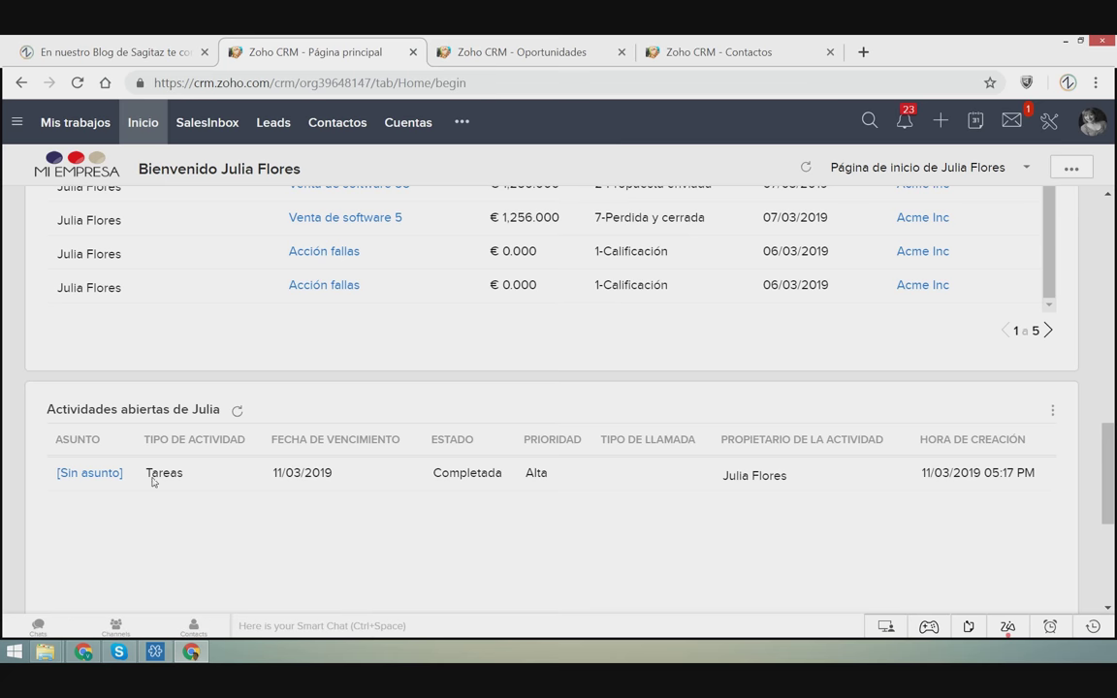
pyautogui.scroll(-2, 582, 490)
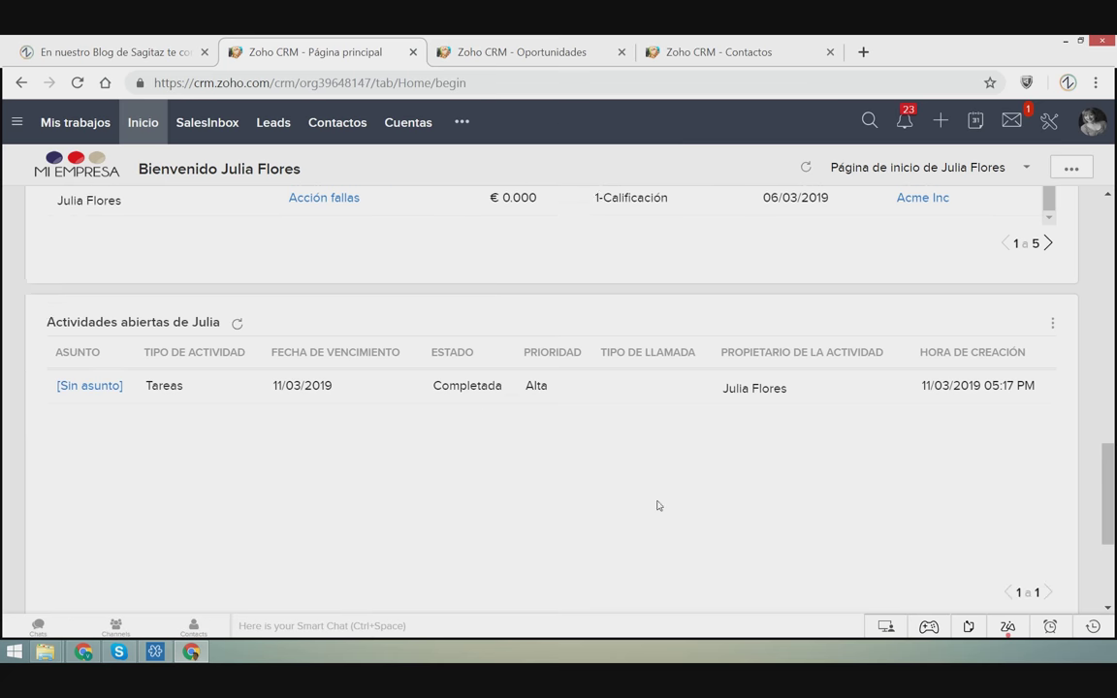
pyautogui.moveTo(1106, 509); pyautogui.dragTo(1107, 512)
pyautogui.scroll(-3, 511, 428)
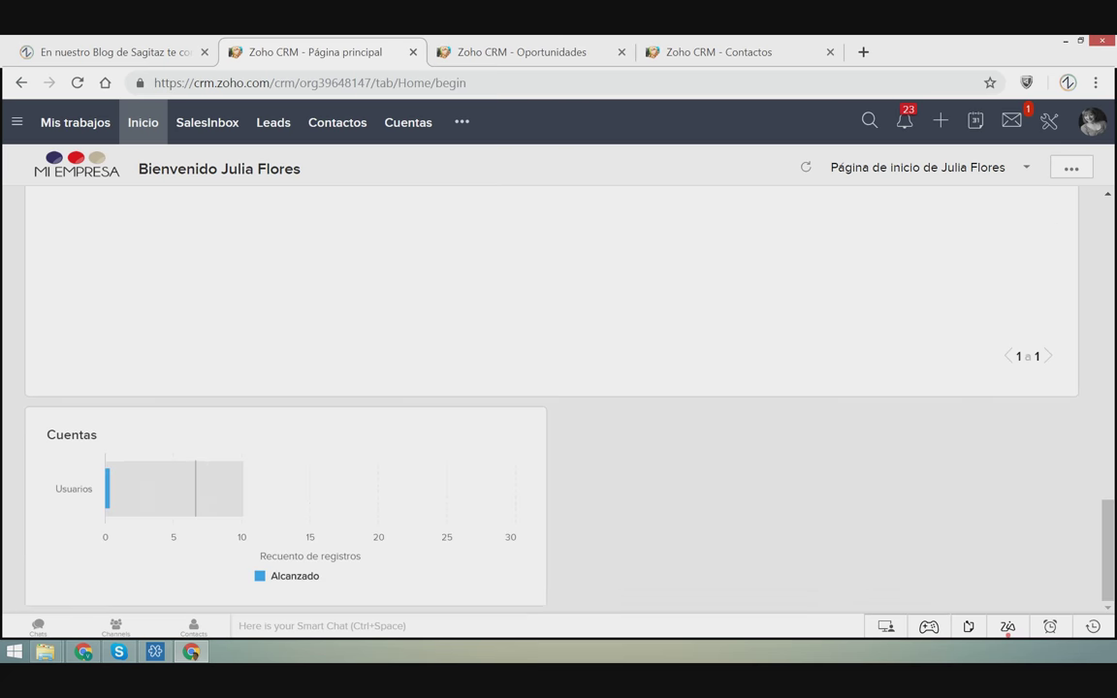
pyautogui.scroll(6, 380, 386)
pyautogui.tripleClick(376, 331)
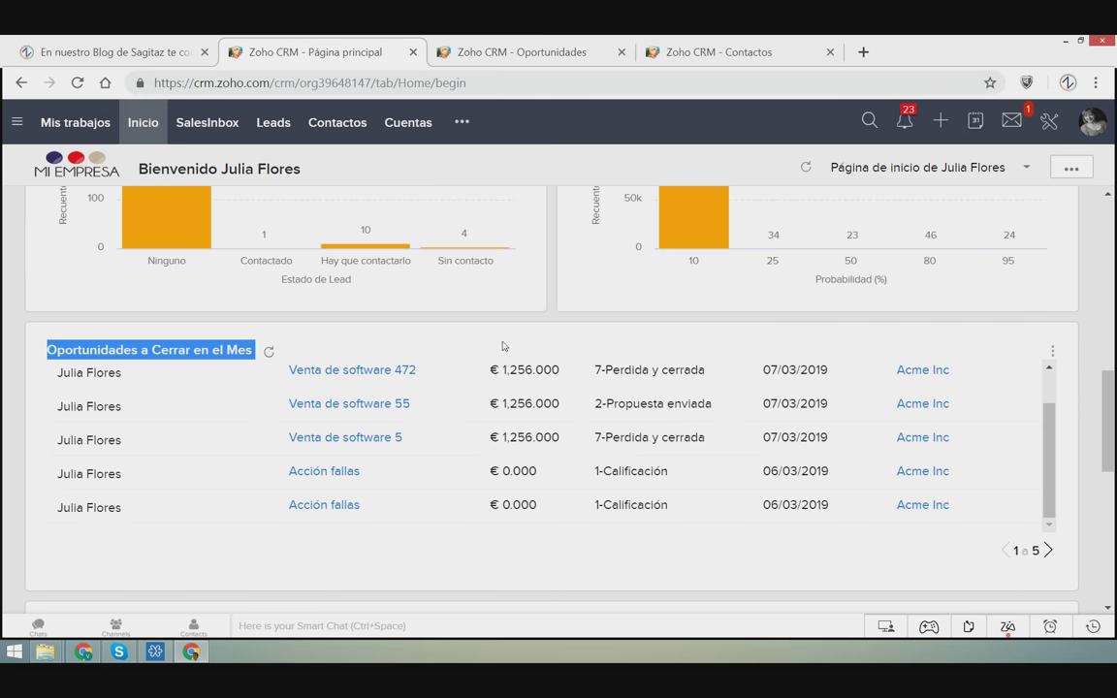
pyautogui.click(533, 335)
pyautogui.scroll(1, 504, 443)
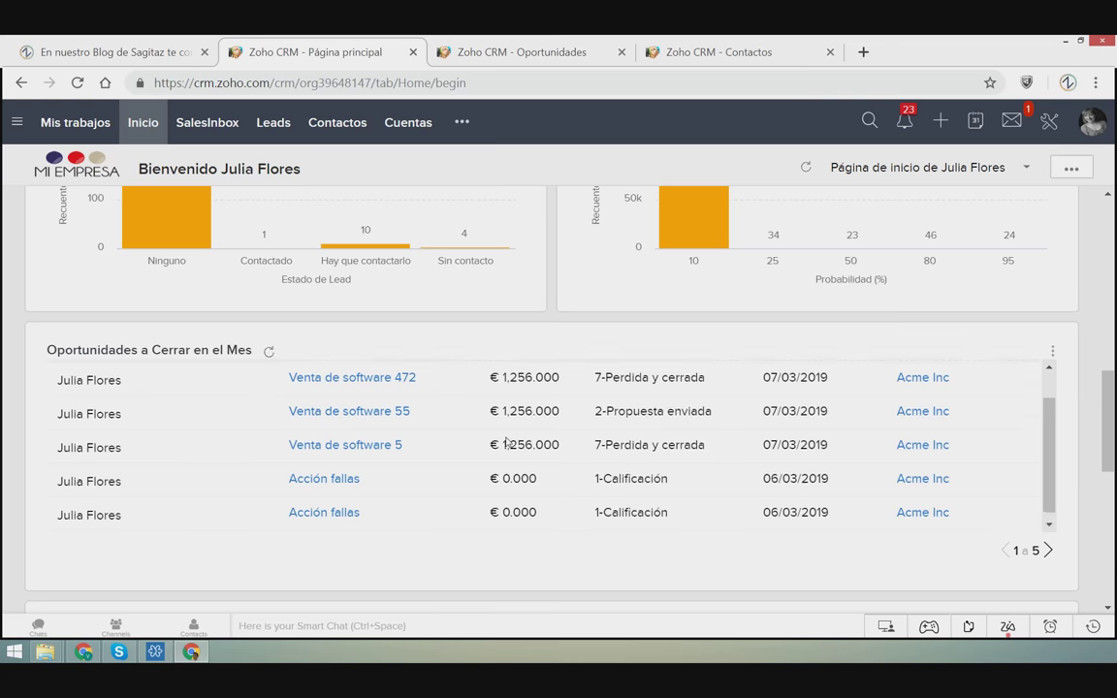
pyautogui.scroll(1, 505, 442)
pyautogui.scroll(3, 676, 354)
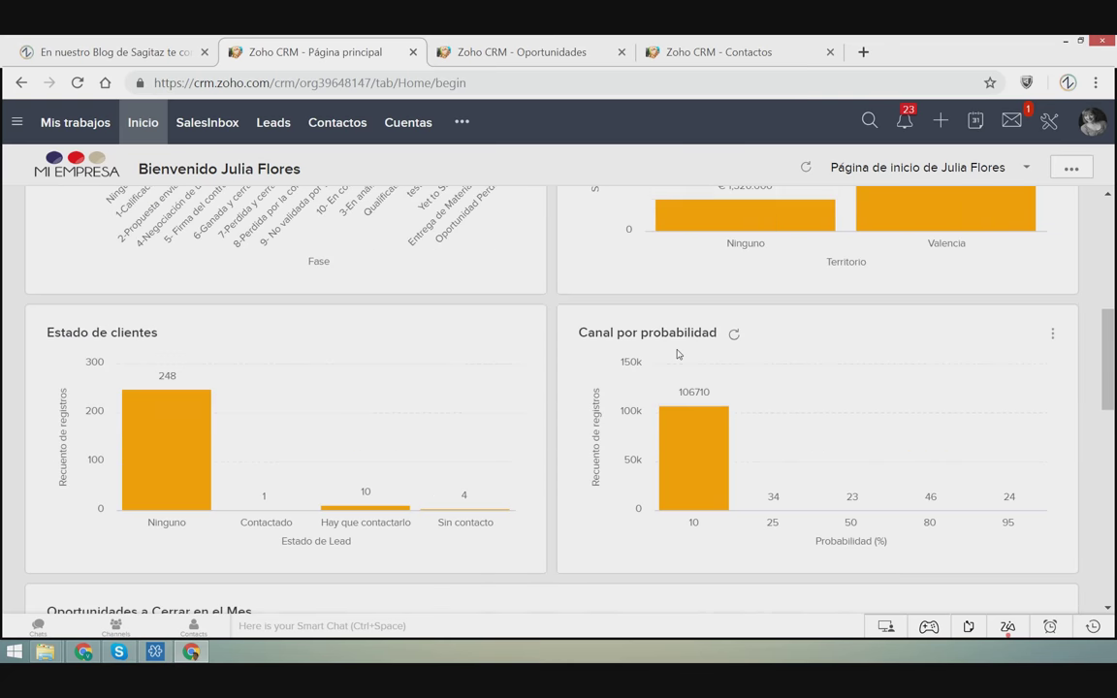
pyautogui.scroll(5, 677, 354)
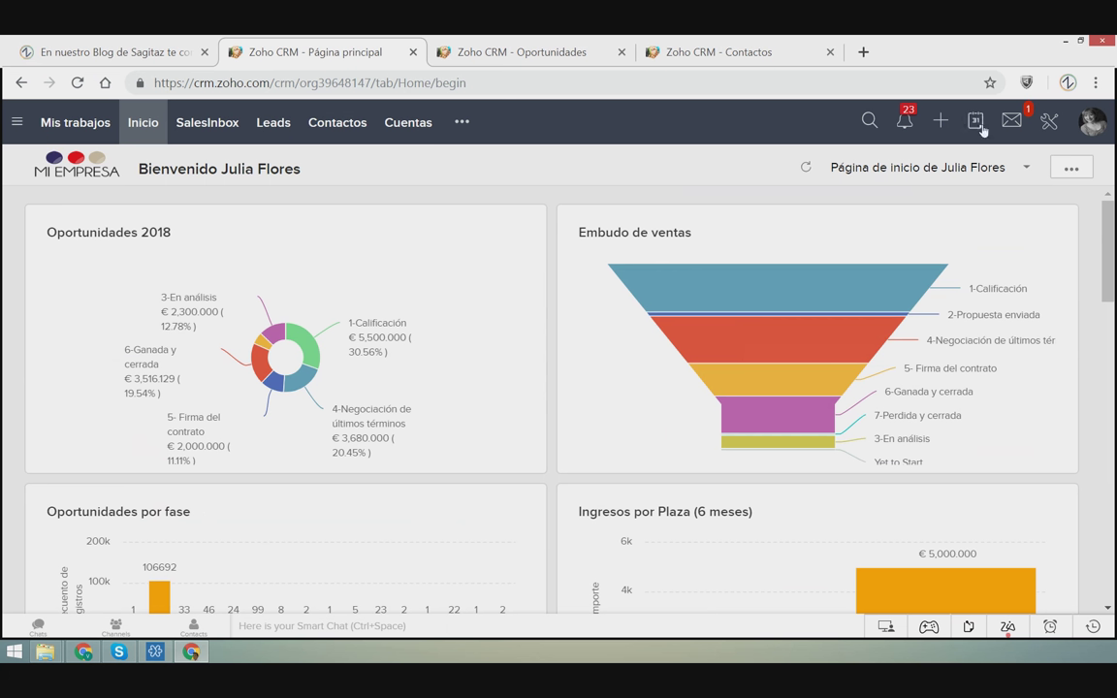
# Step: Search all CRM records for "acme"
pyautogui.click(868, 123)
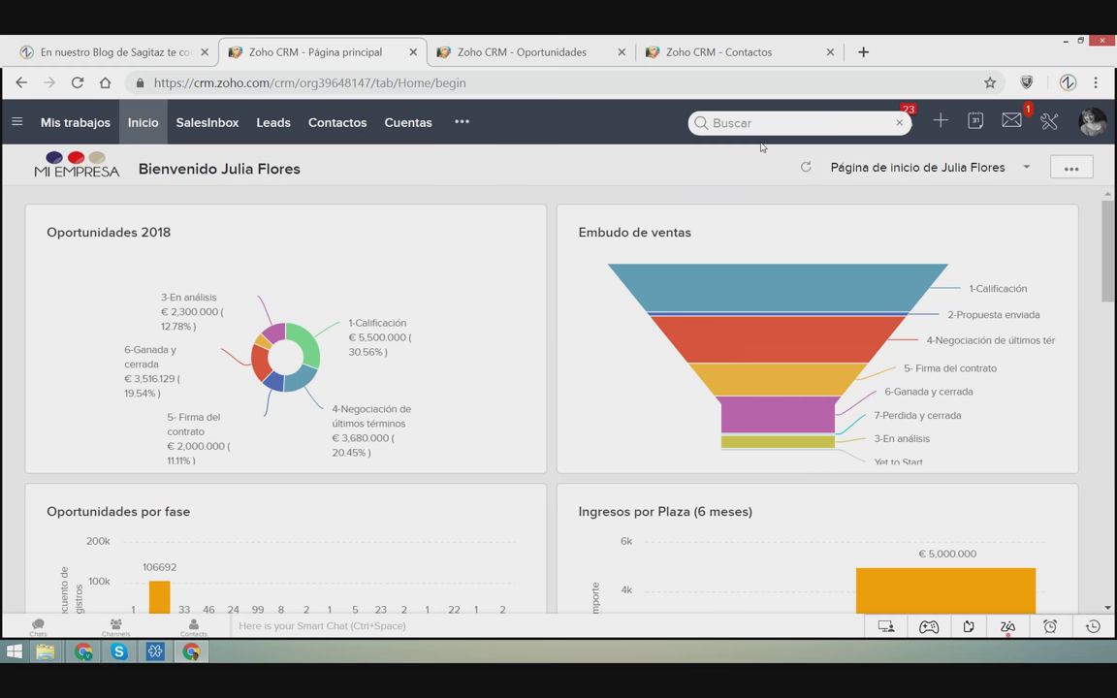
pyautogui.scroll(-10, 563, 384)
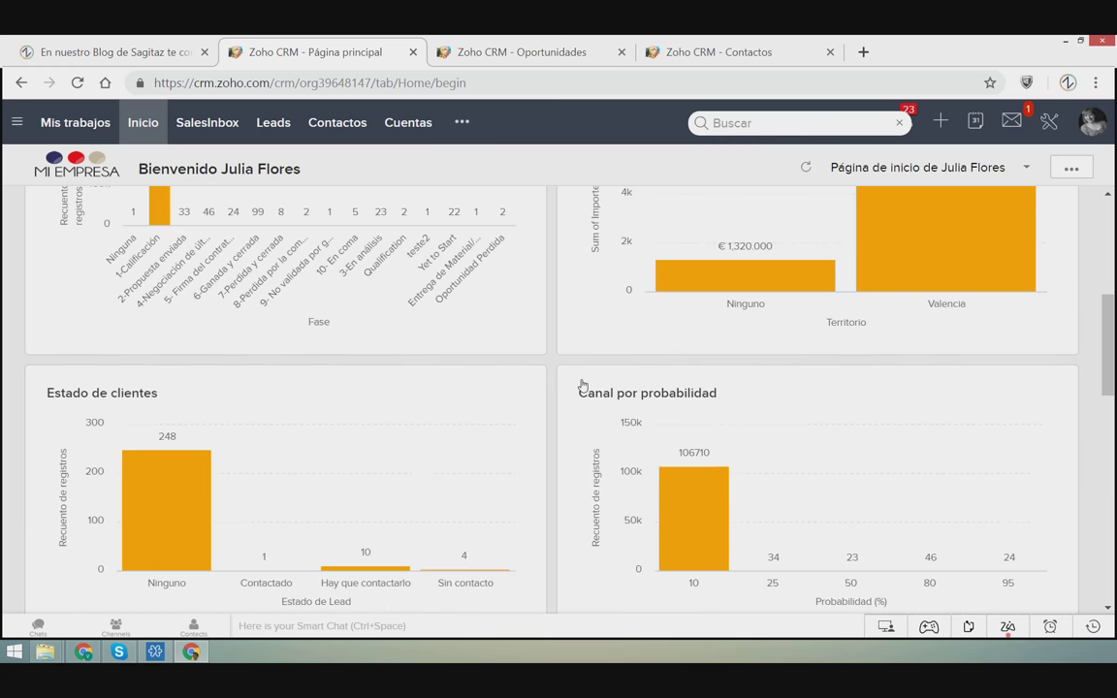
pyautogui.scroll(10, 582, 386)
pyautogui.write('acme')
pyautogui.press('Return')
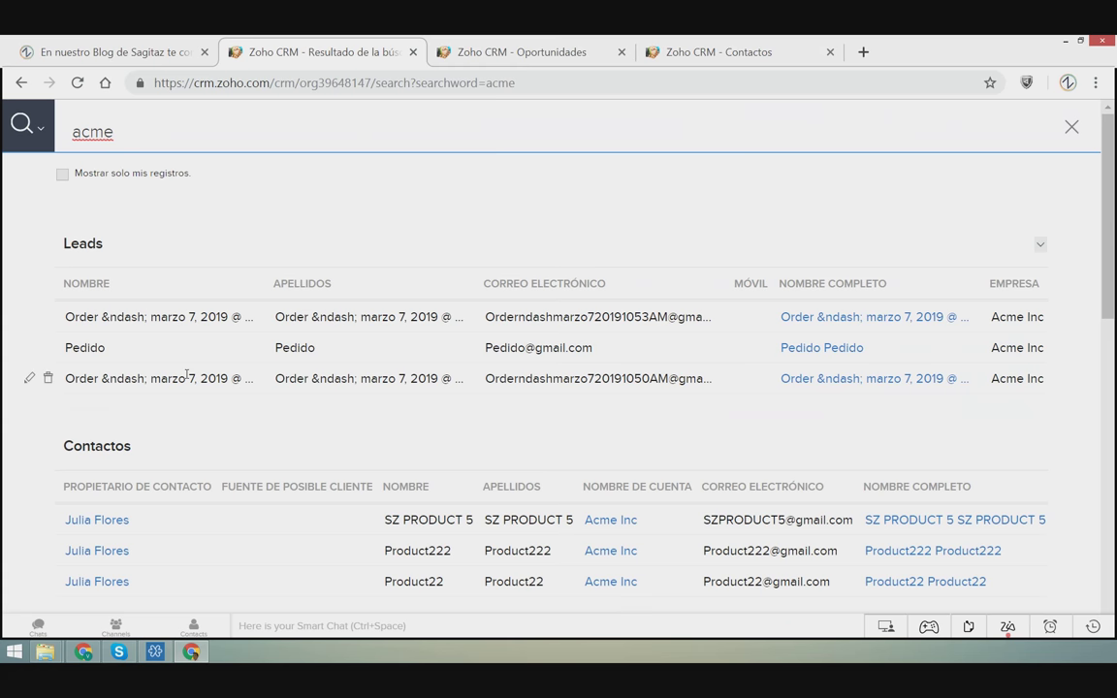
# Step: Examine the "acme" search results grouped by module, from Leads and Contactos through Cuentas, Oportunidades and Tareas
pyautogui.doubleClick(82, 244)
pyautogui.moveTo(63, 446); pyautogui.dragTo(133, 447)
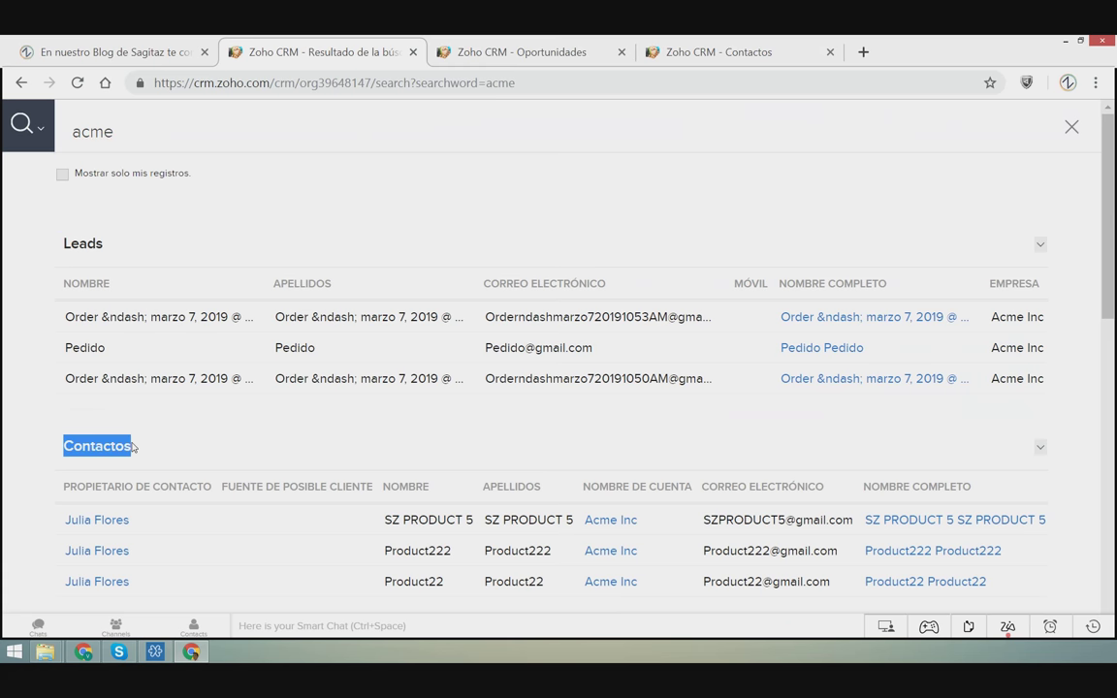
pyautogui.moveTo(56, 238); pyautogui.dragTo(109, 251)
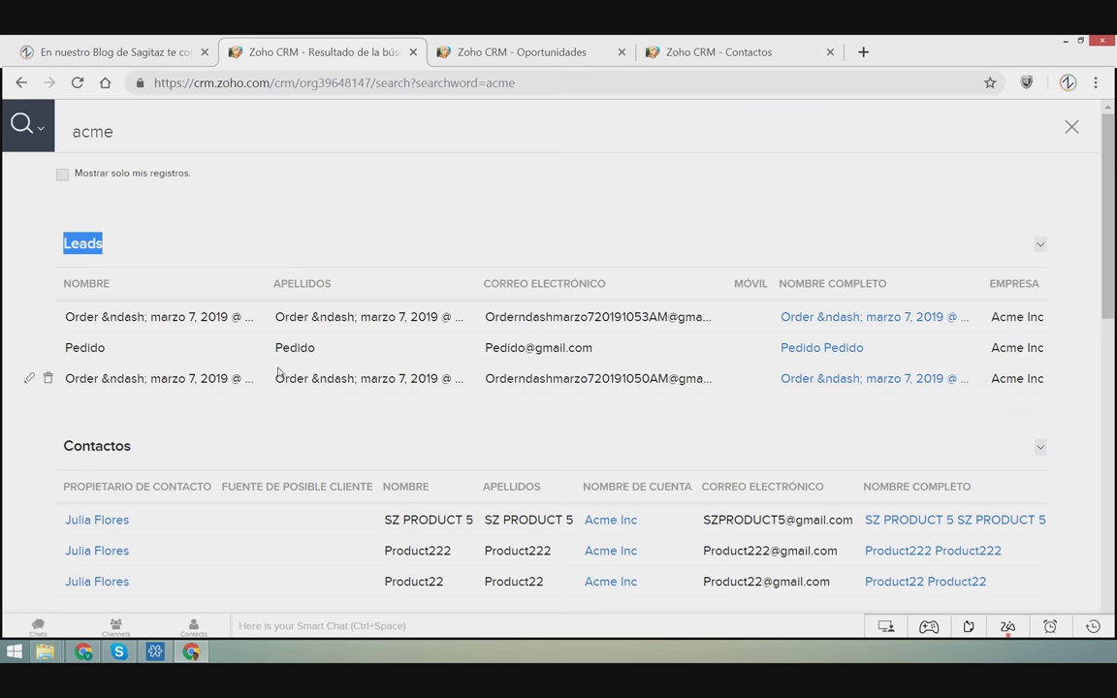
pyautogui.scroll(-1, 613, 349)
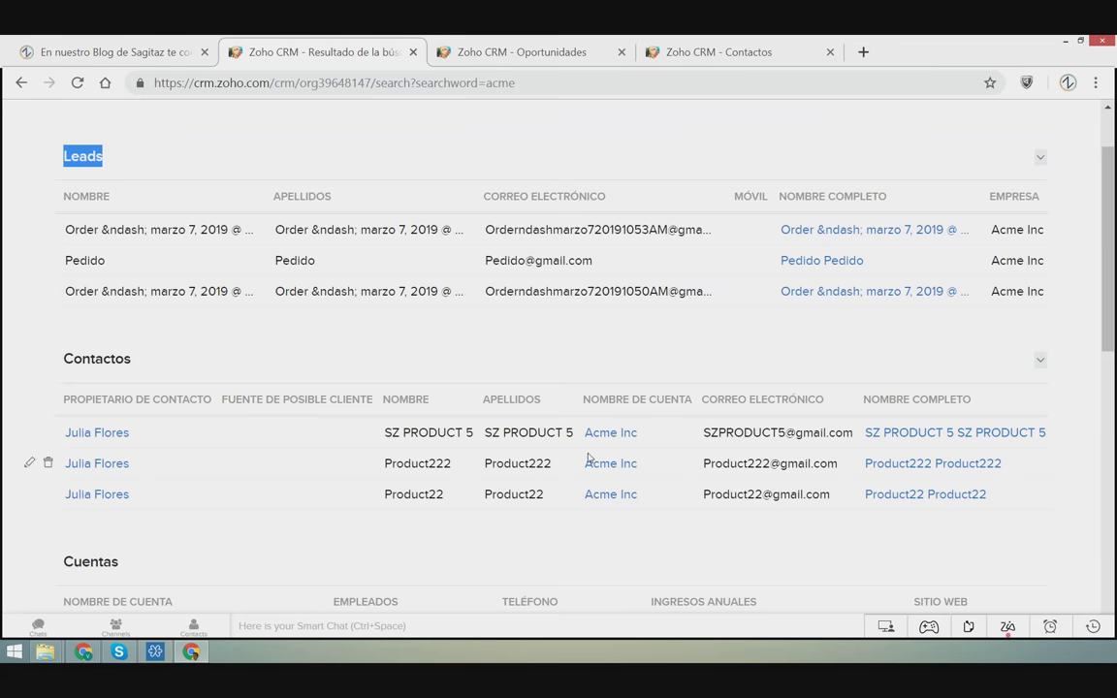
pyautogui.scroll(-5, 591, 436)
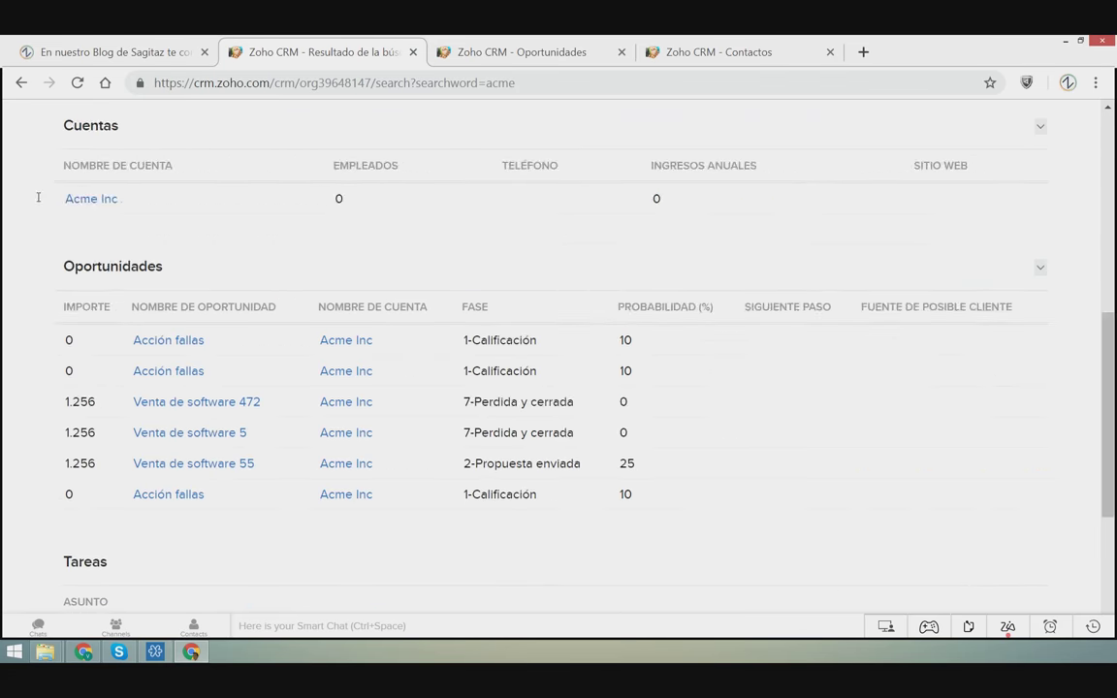
pyautogui.scroll(-2, 211, 285)
pyautogui.scroll(7, 209, 311)
# Step: Restrict the "acme" search to the Posibles clientes module only, run it, and close the search results
pyautogui.click(29, 124)
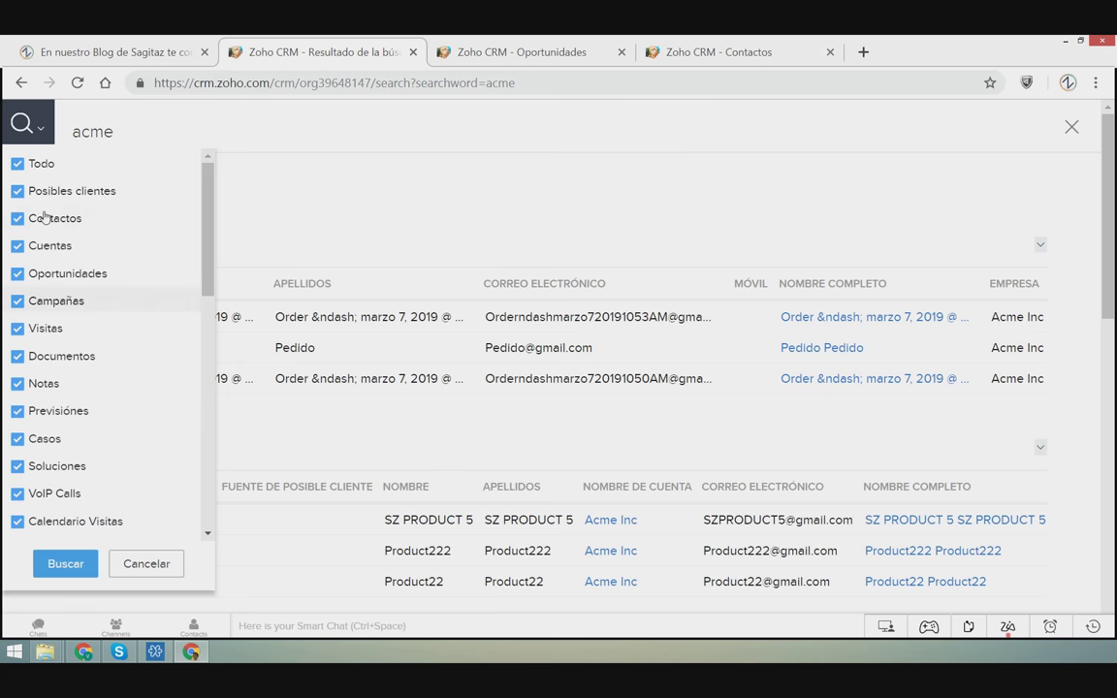
pyautogui.click(17, 164)
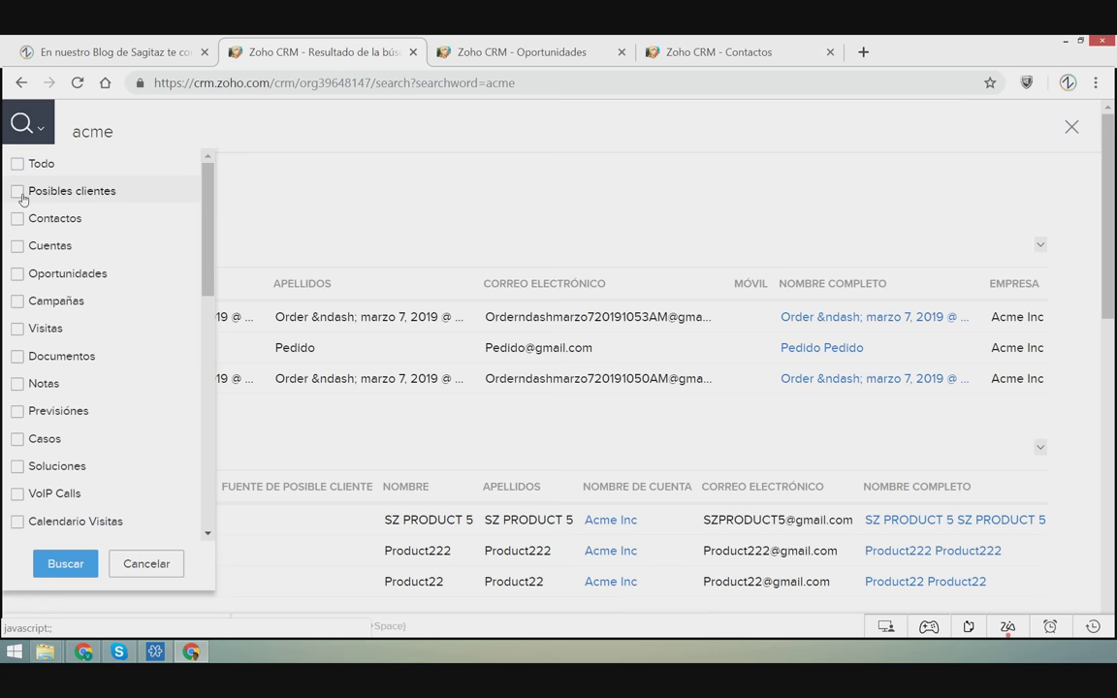
pyautogui.click(18, 191)
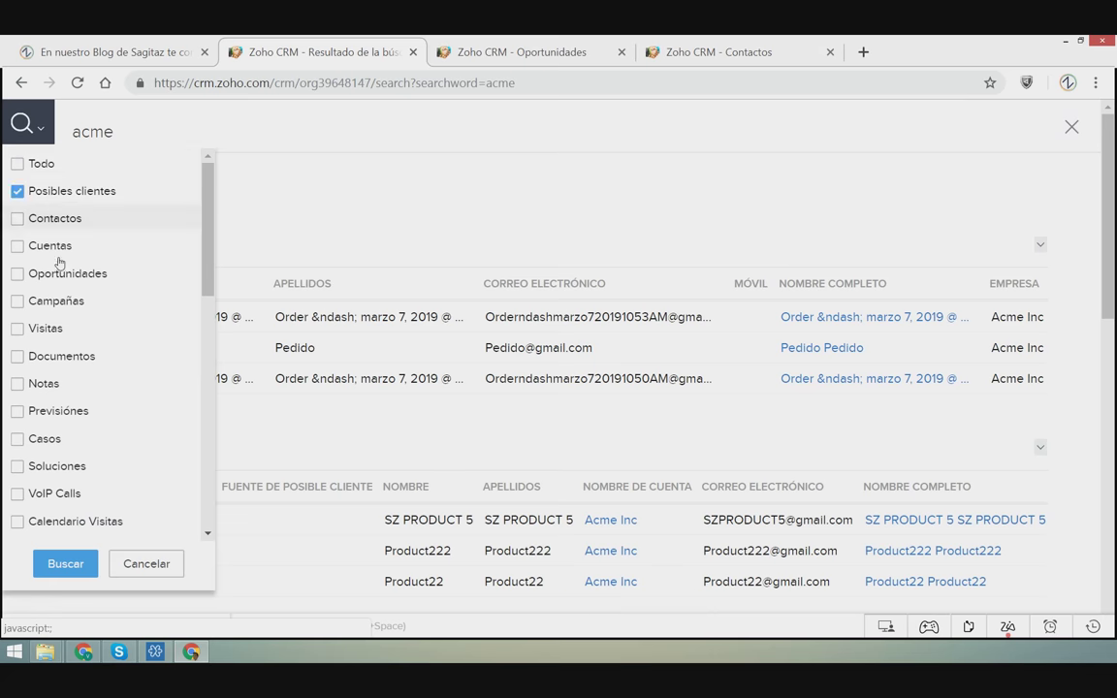
pyautogui.click(65, 564)
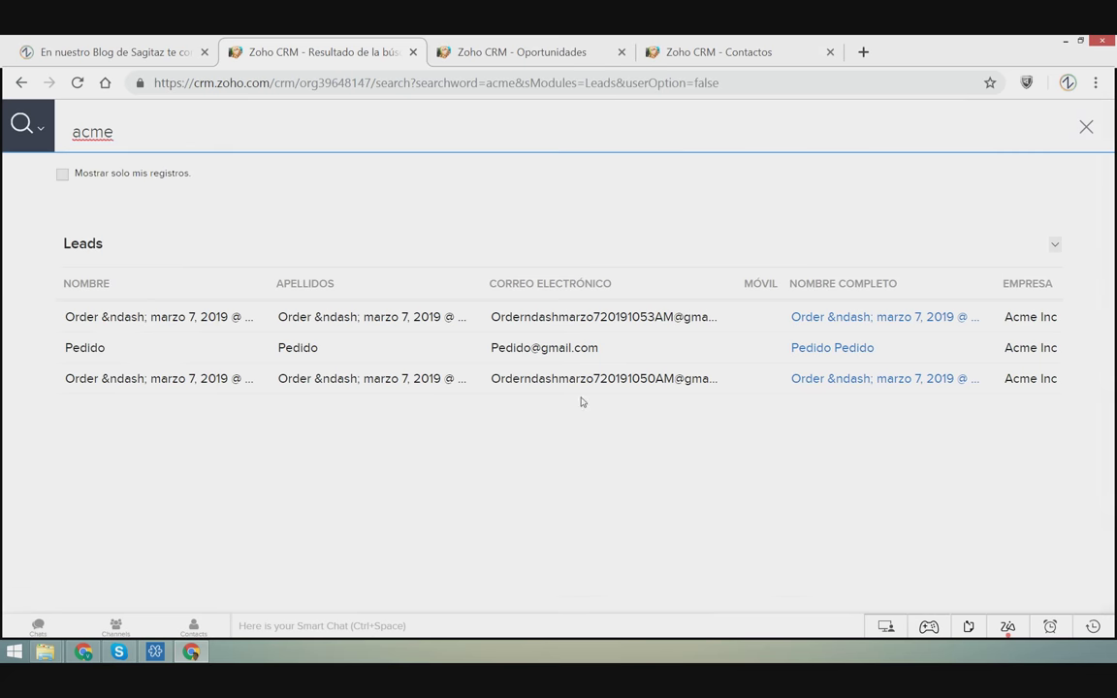
pyautogui.click(1086, 127)
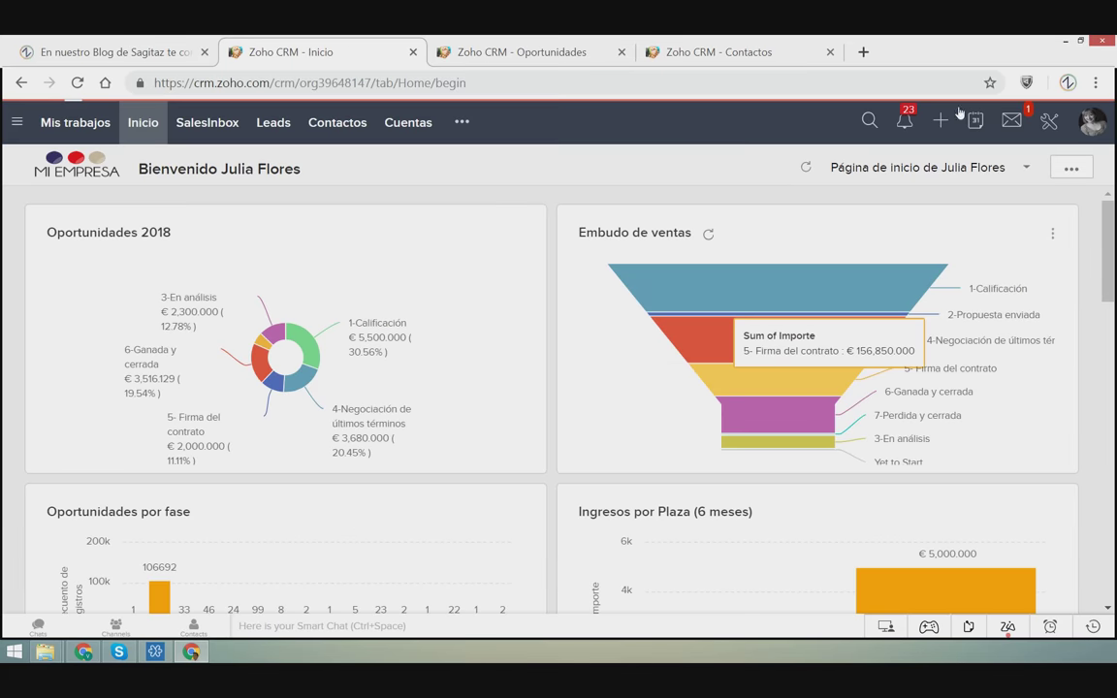
# Step: View the details of the first SalesSignals notification, the opened email "¿Quiés es MiE?", and close the notifications
pyautogui.click(904, 124)
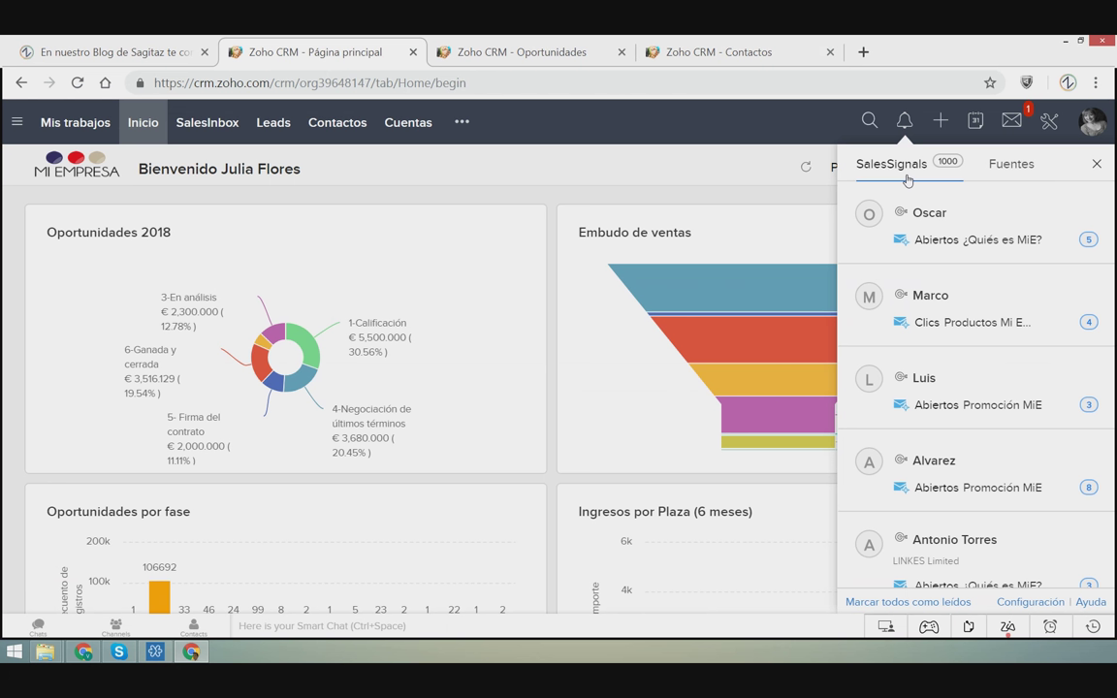
pyautogui.click(964, 241)
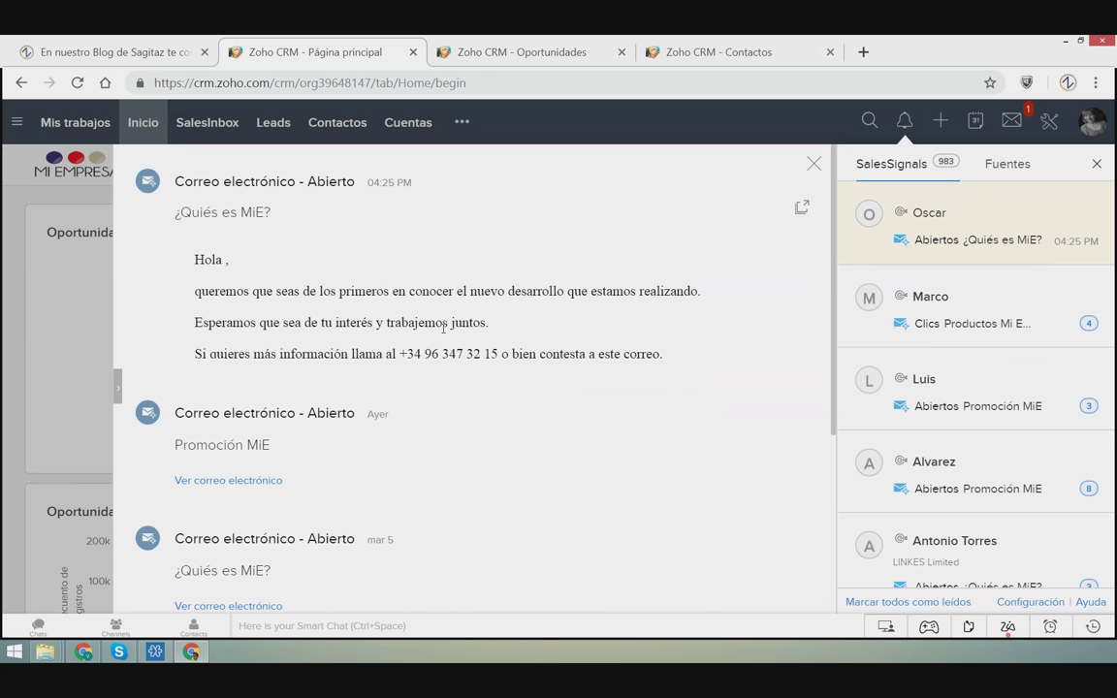
pyautogui.click(815, 164)
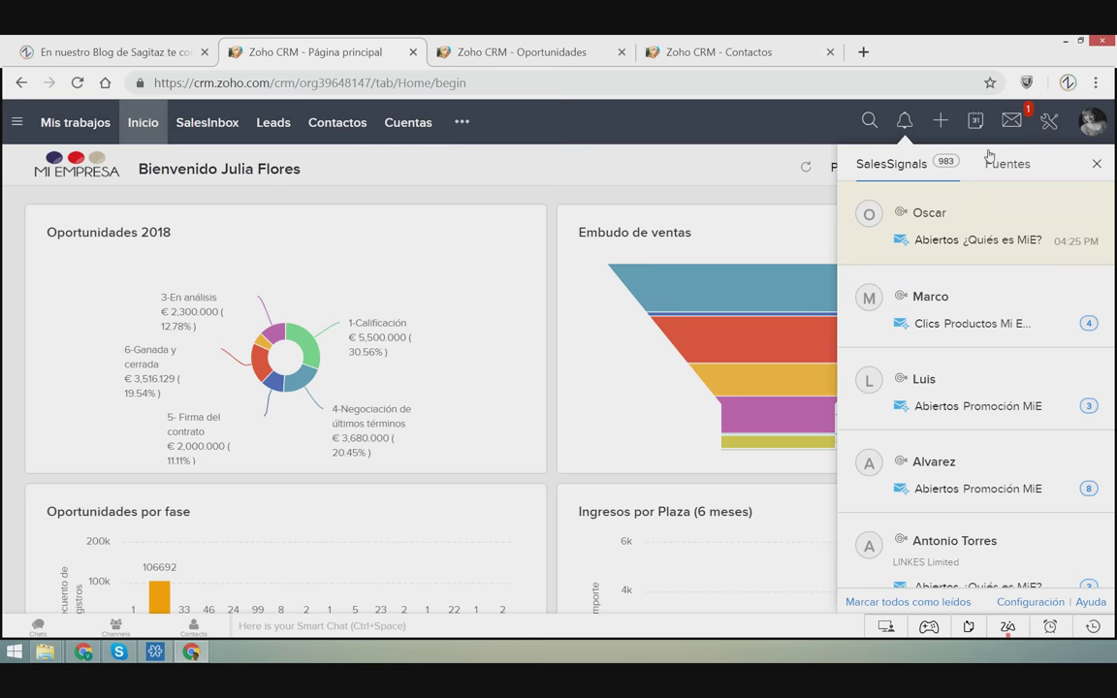
pyautogui.click(1097, 167)
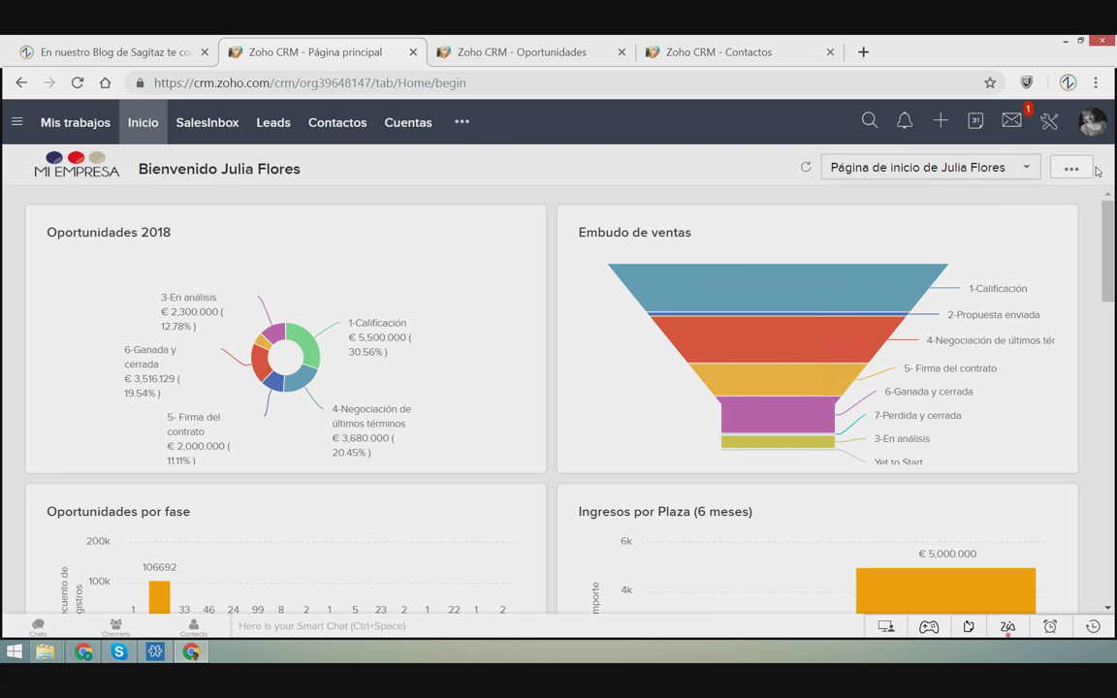
# Step: Examine the record types offered for quick creation, from Lead, Contacto and Cuenta down to Producto, Quote and Factura
pyautogui.click(934, 122)
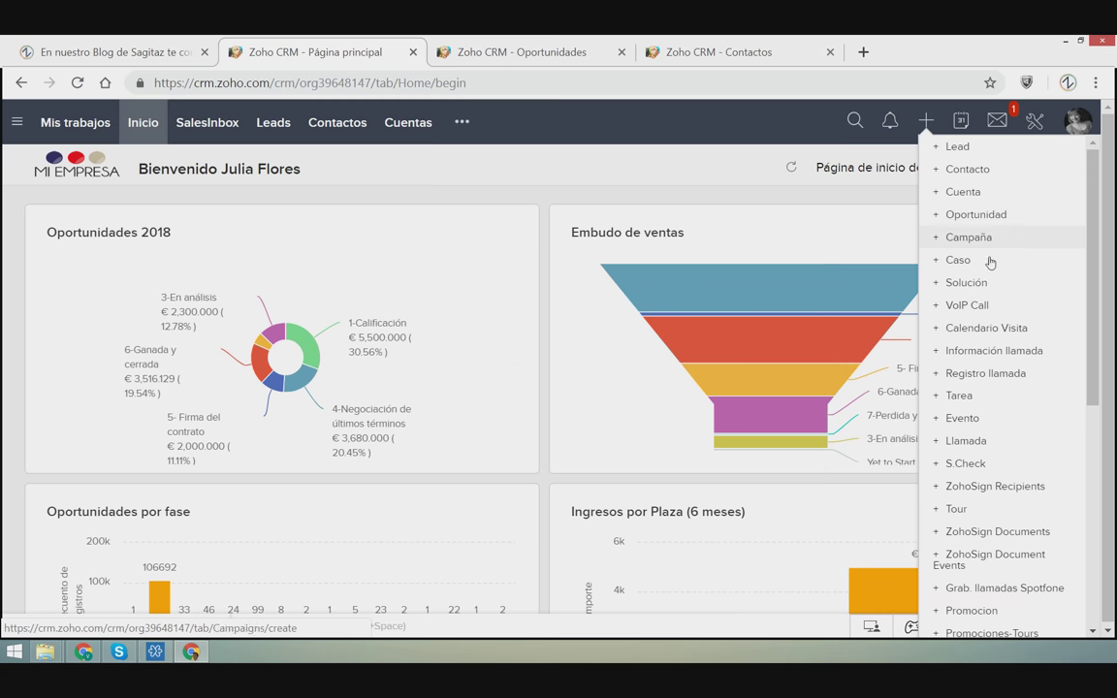
pyautogui.scroll(-4, 987, 312)
pyautogui.scroll(4, 1076, 388)
pyautogui.scroll(-3, 997, 294)
pyautogui.scroll(-2, 1086, 485)
pyautogui.scroll(6, 1083, 368)
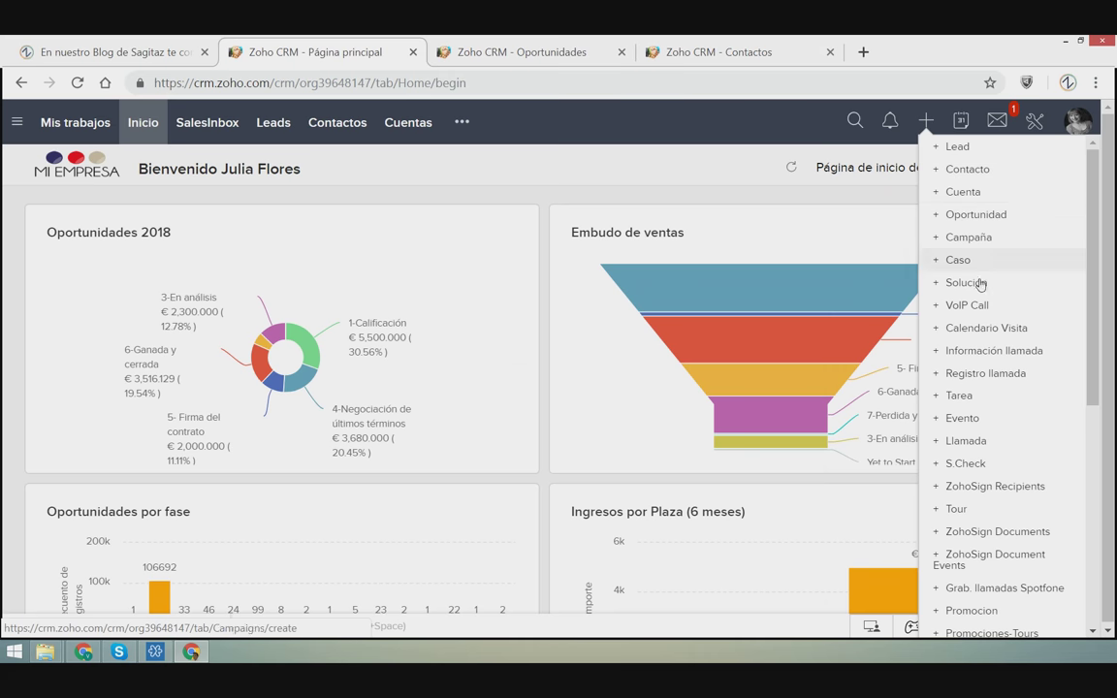
pyautogui.scroll(-3, 1090, 408)
pyautogui.scroll(3, 1009, 291)
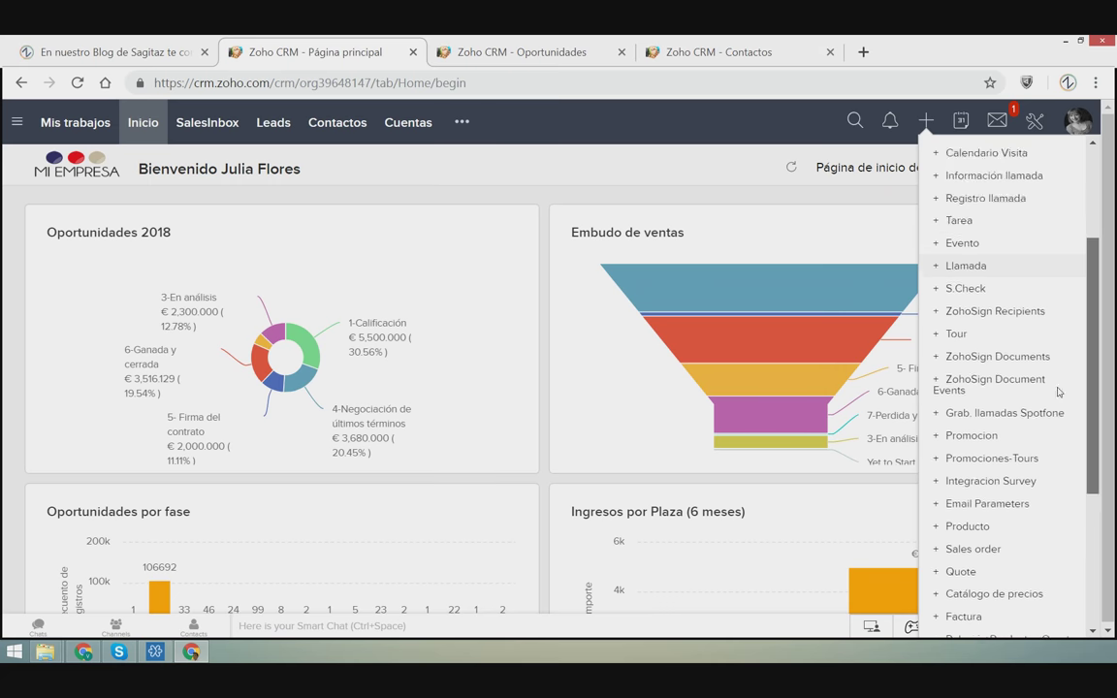
# Step: Show the calendar's week view for Marzo 11 - 17, 2019 and check the creation options for miércoles 13
pyautogui.click(977, 120)
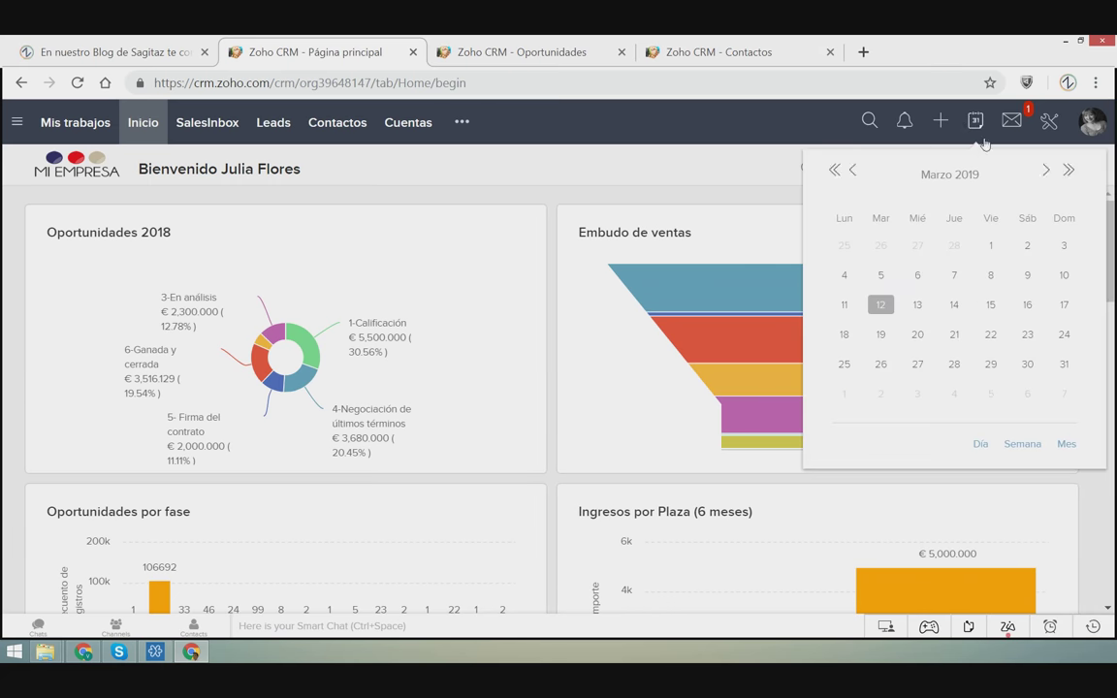
pyautogui.click(1026, 445)
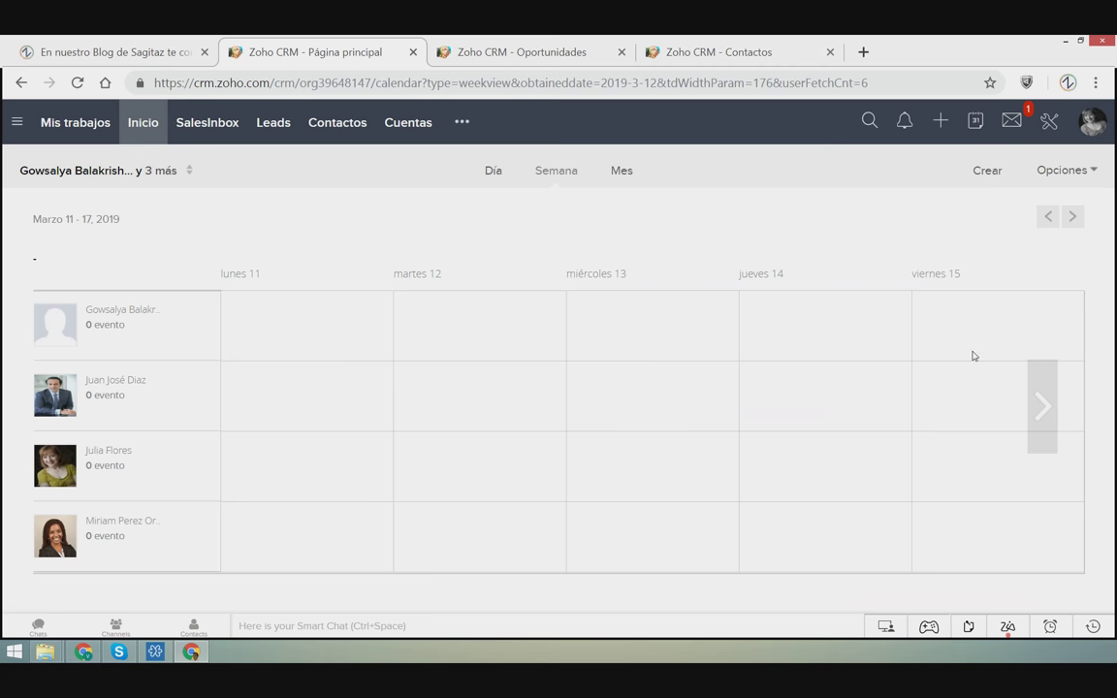
pyautogui.click(605, 320)
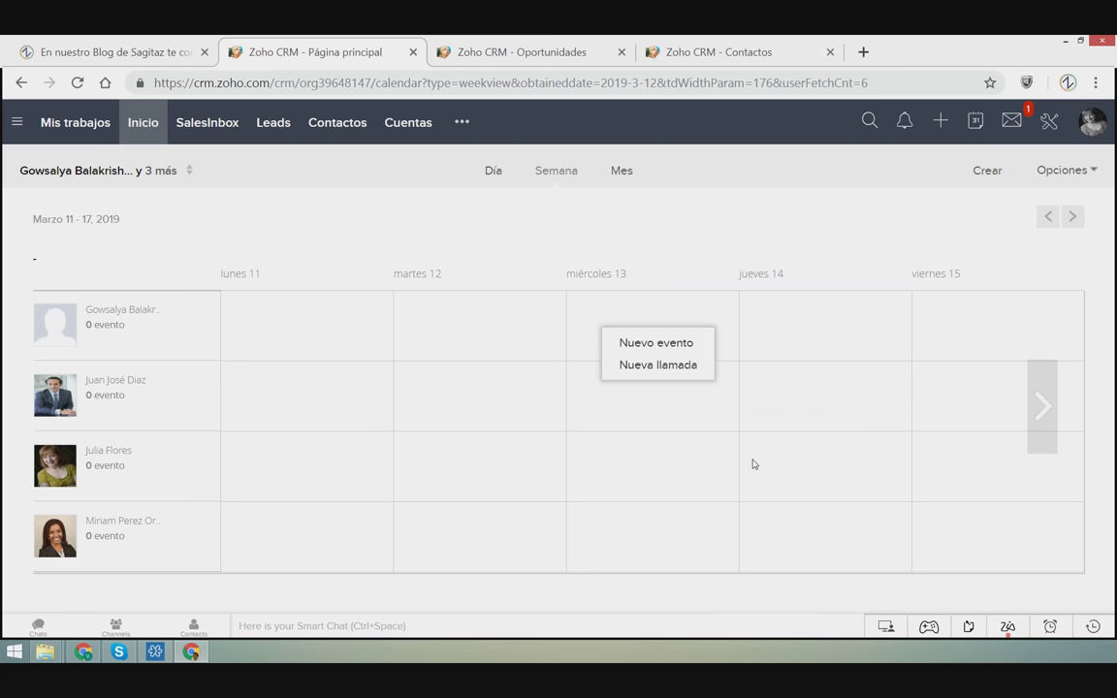
pyautogui.click(543, 297)
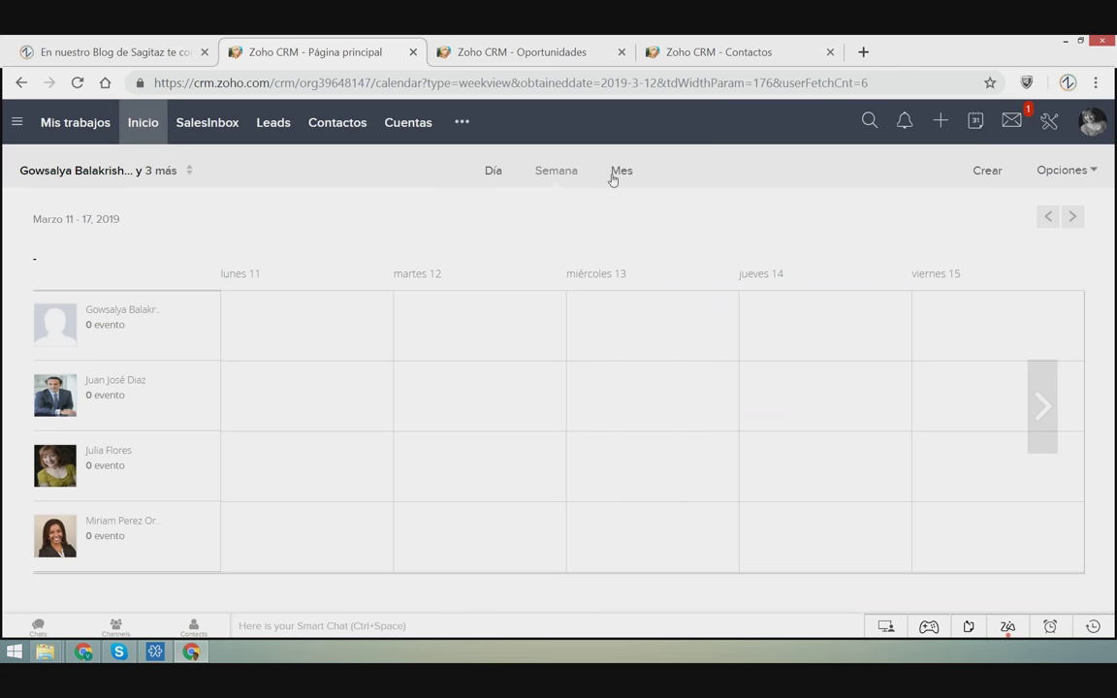
# Step: View the calendar by day and by month, and return it to the week view
pyautogui.click(496, 178)
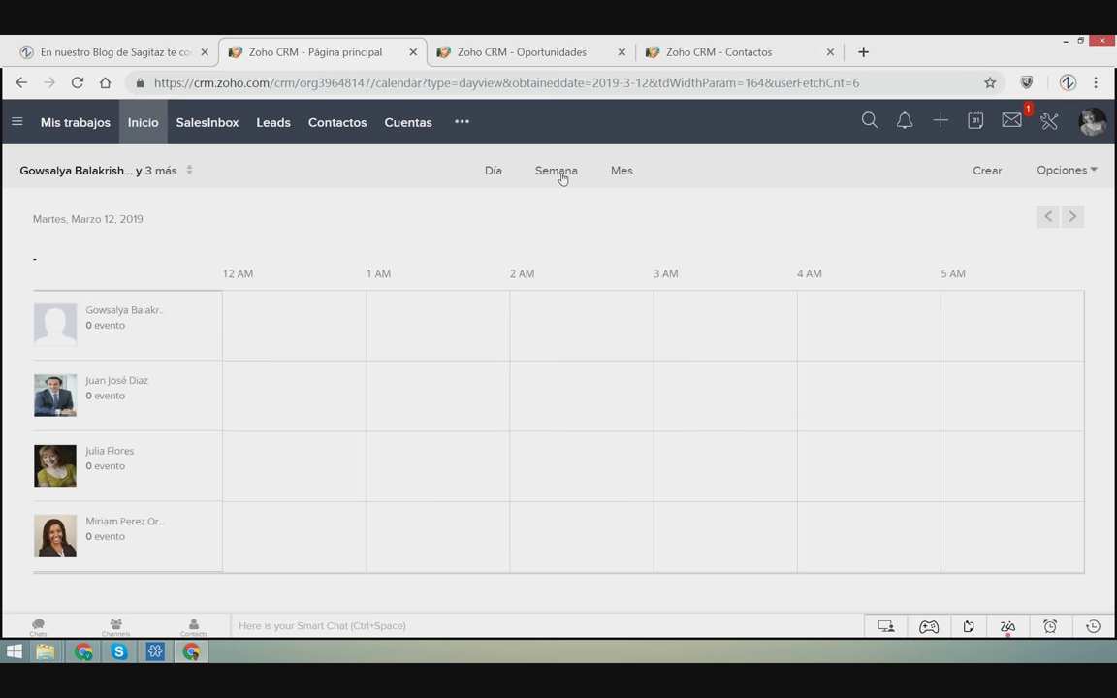
pyautogui.click(621, 170)
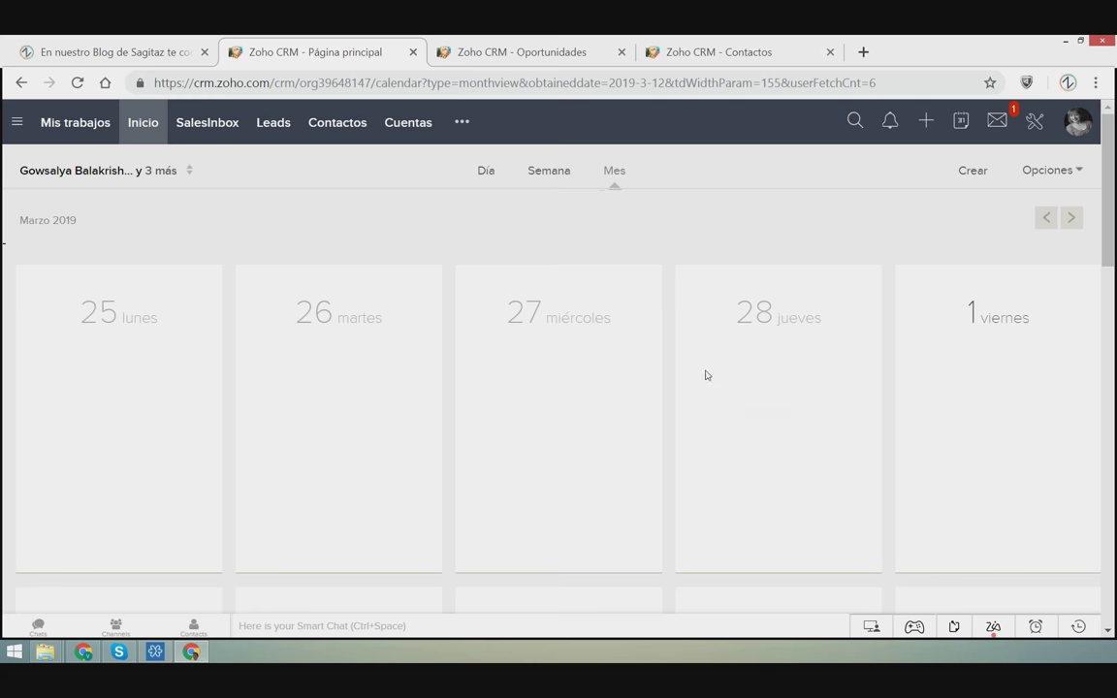
pyautogui.click(961, 120)
pyautogui.click(1024, 445)
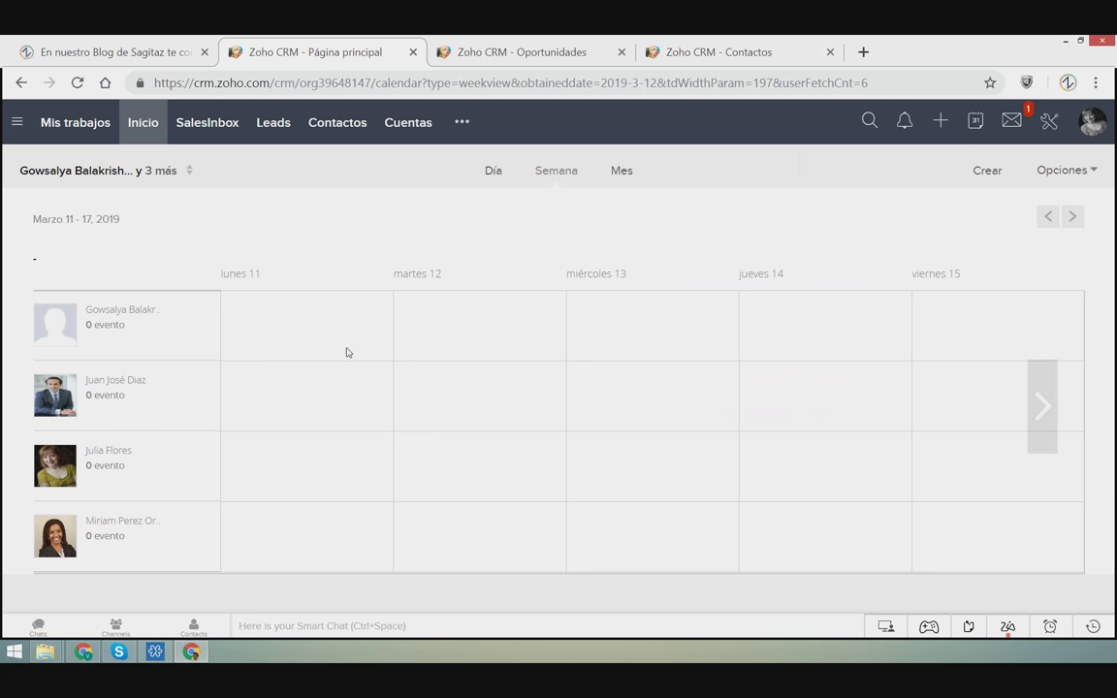
# Step: Show the received email messages and switch to the Oportunidades list
pyautogui.click(1011, 120)
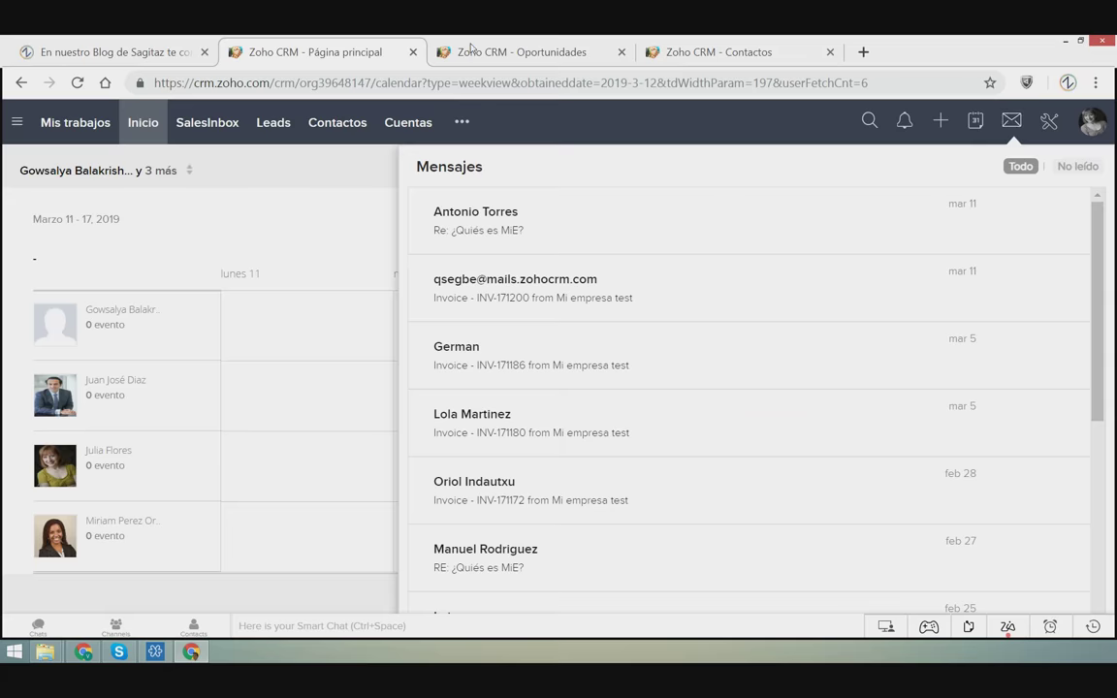
pyautogui.click(522, 52)
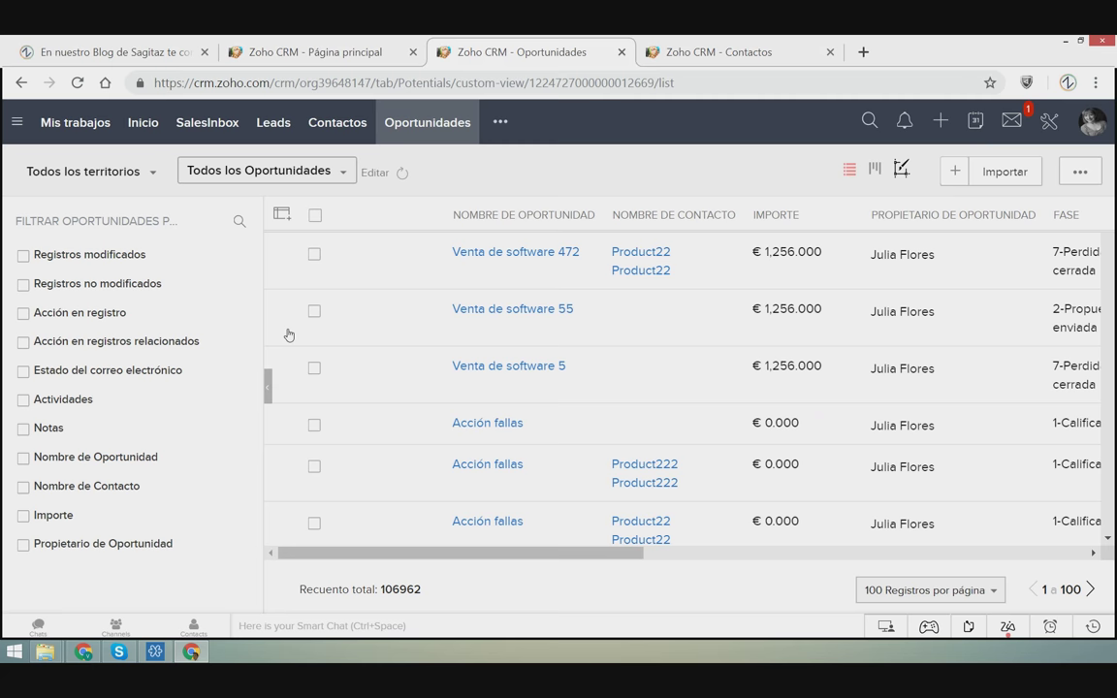
# Step: Browse the available Oportunidades list views, both the favourites and those under Creado por mí, keeping Todos los Oportunidades
pyautogui.click(267, 170)
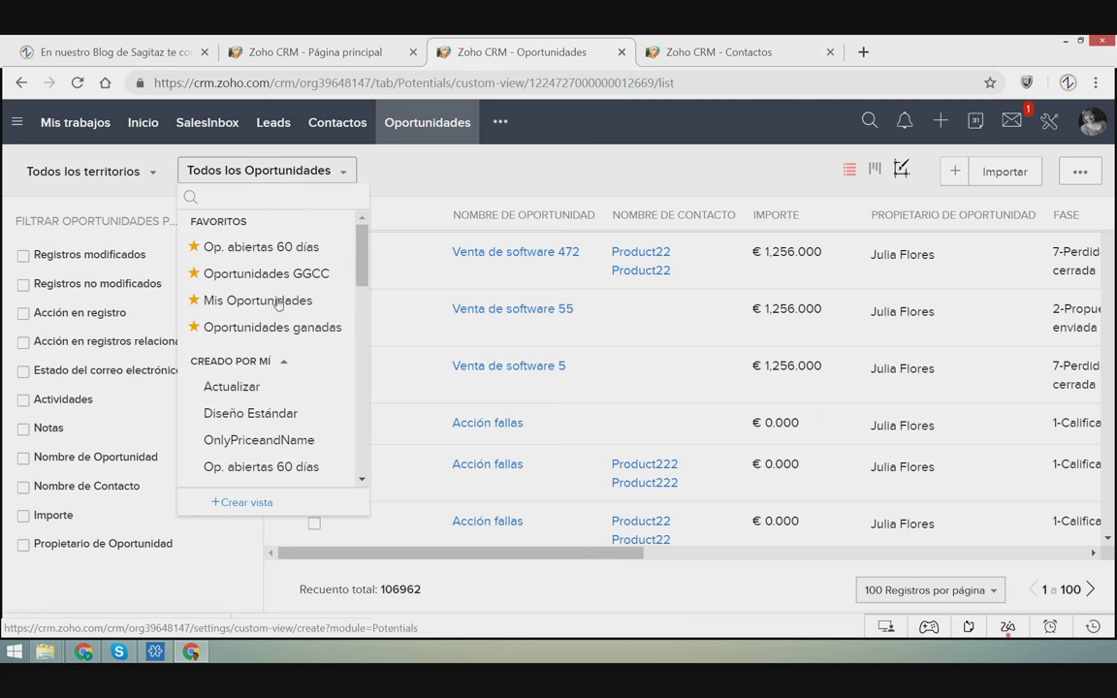
pyautogui.scroll(-1, 362, 282)
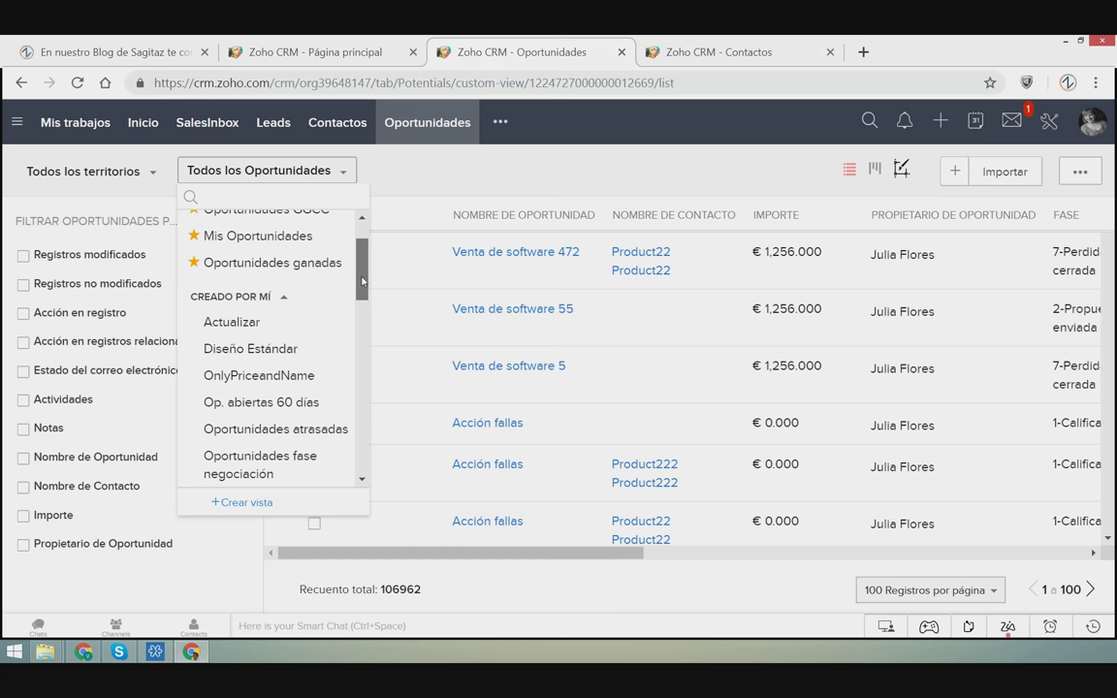
pyautogui.scroll(1, 363, 281)
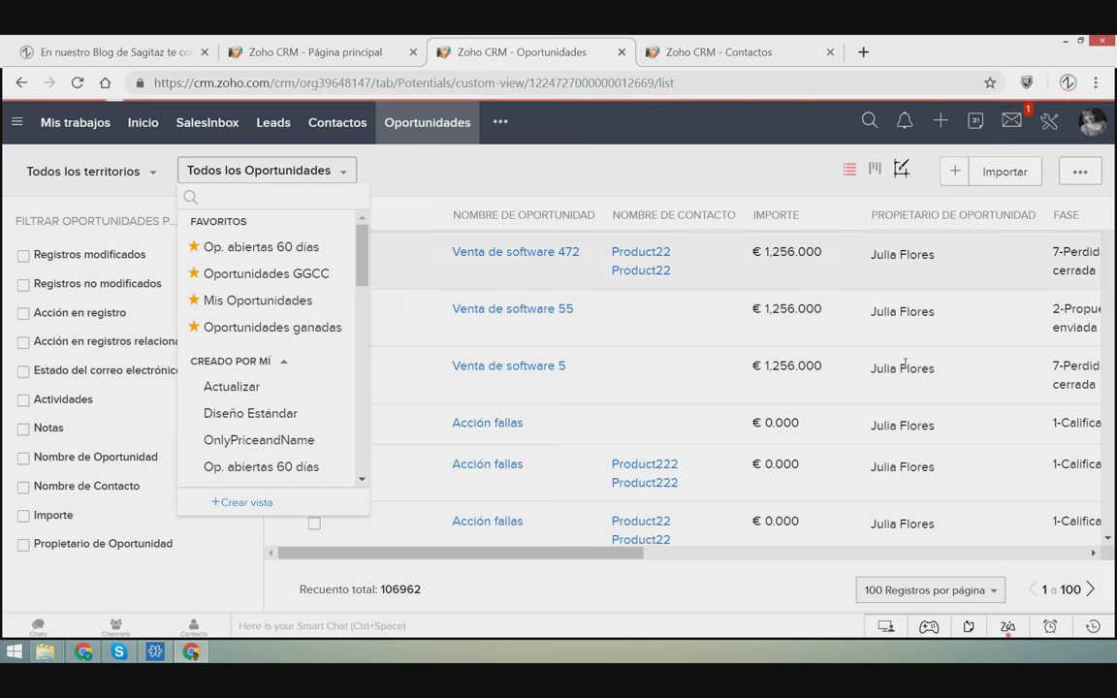
pyautogui.moveTo(899, 483)
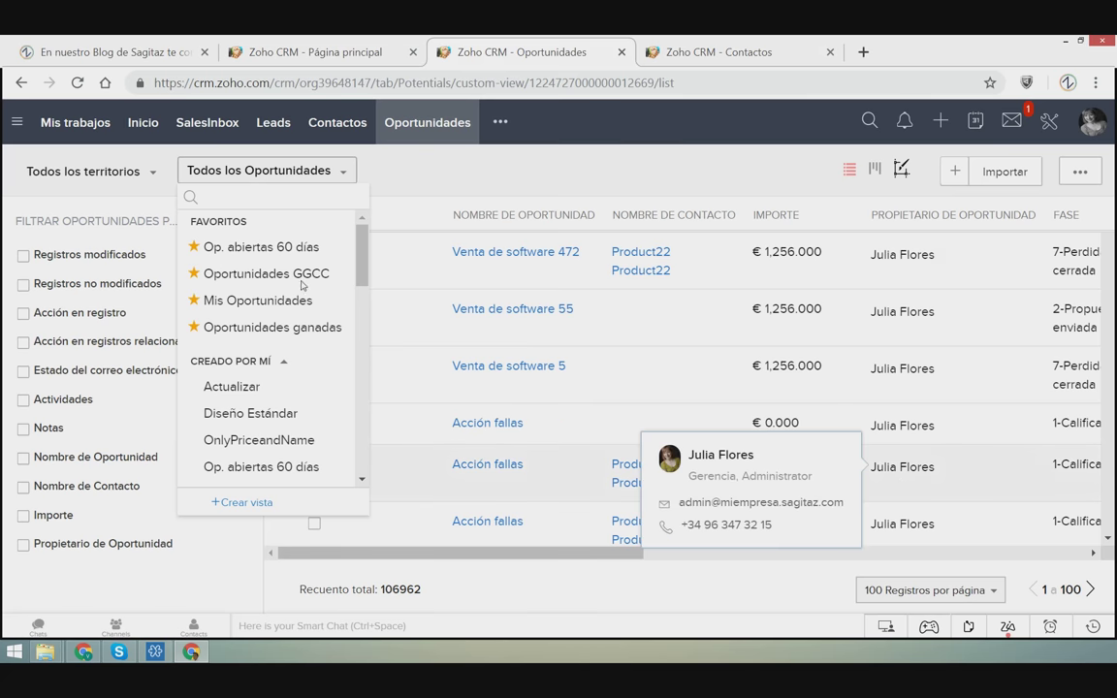
pyautogui.scroll(-1, 361, 248)
pyautogui.scroll(1, 362, 249)
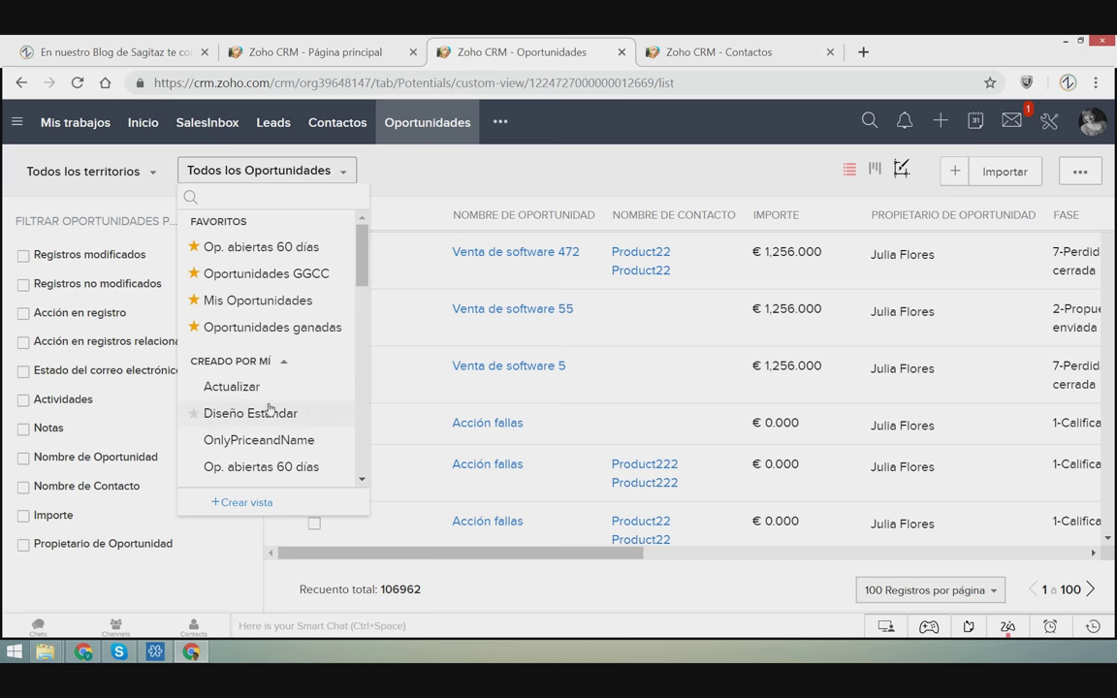
pyautogui.scroll(-2, 363, 296)
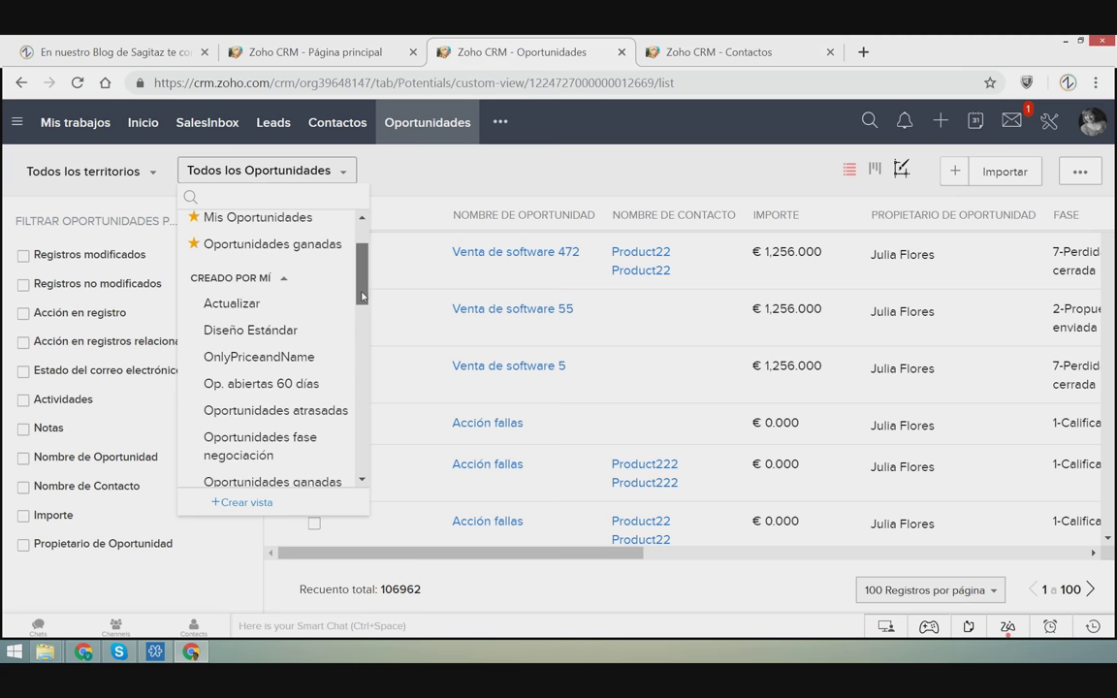
pyautogui.scroll(-1, 364, 296)
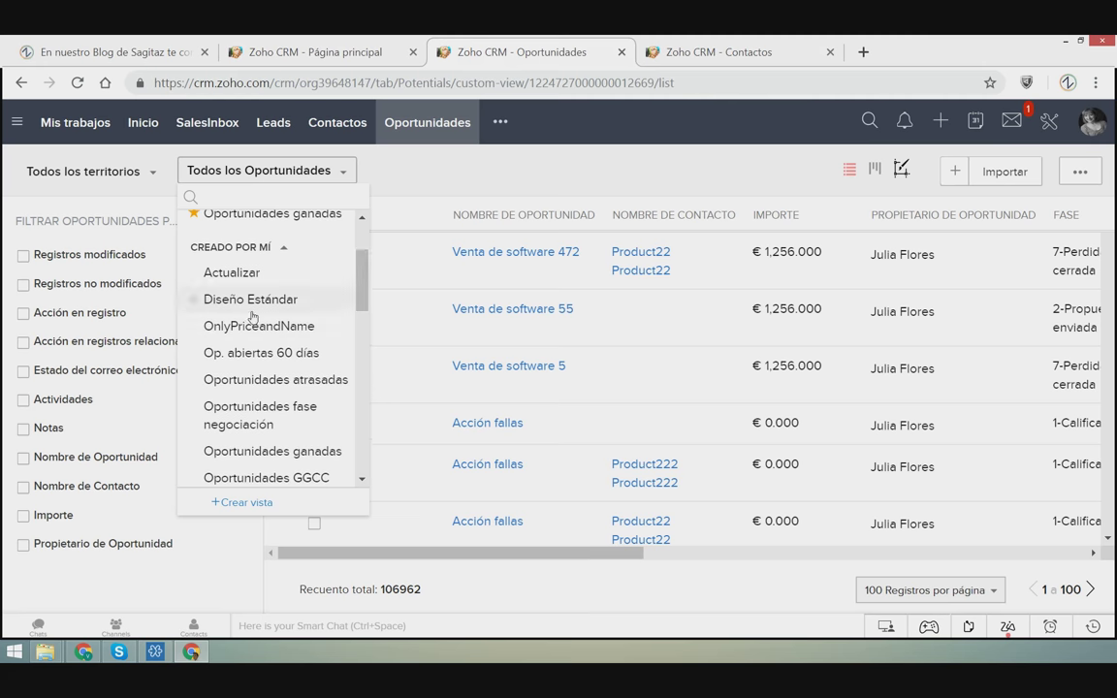
pyautogui.scroll(-2, 251, 309)
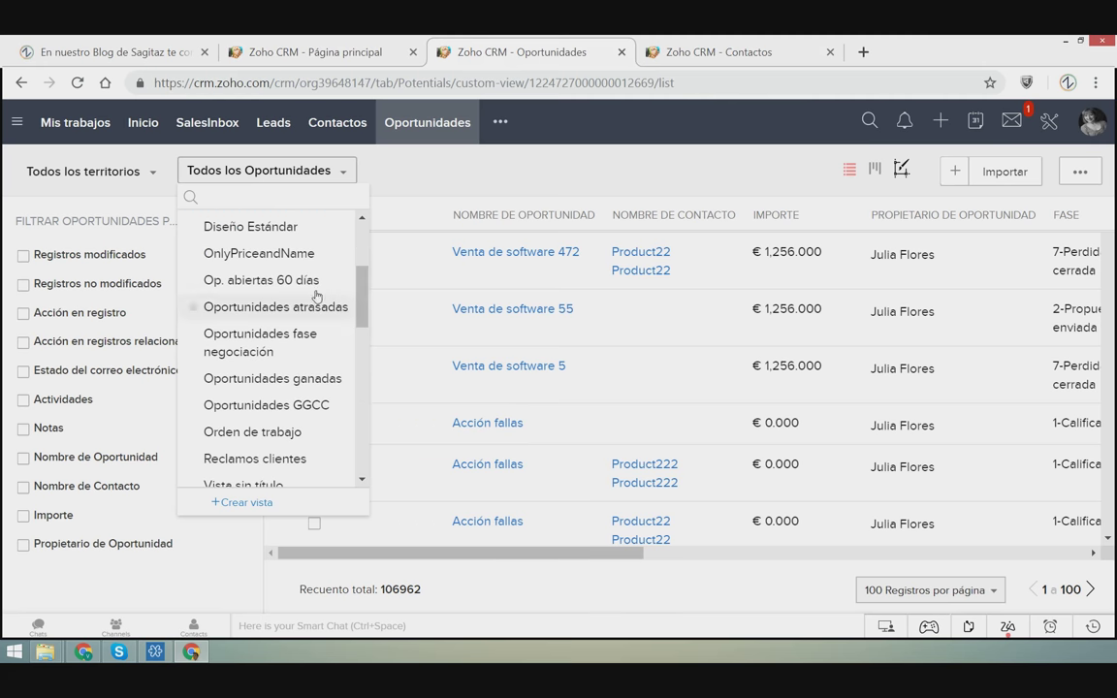
pyautogui.moveTo(358, 302); pyautogui.dragTo(351, 261)
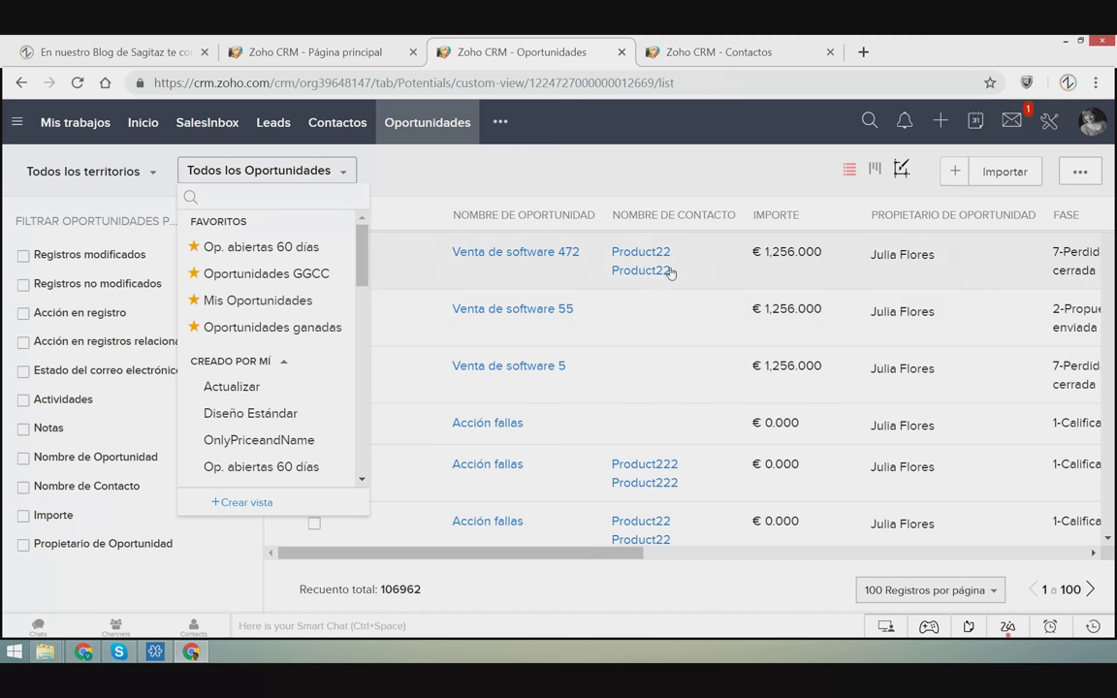
pyautogui.click(609, 188)
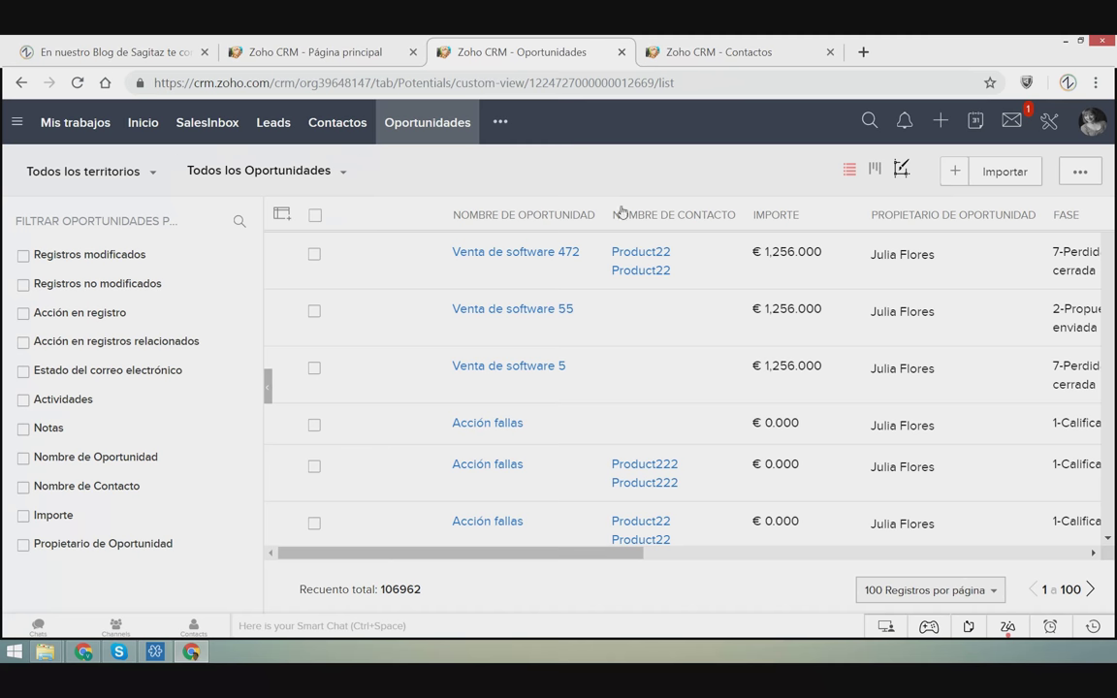
pyautogui.click(302, 171)
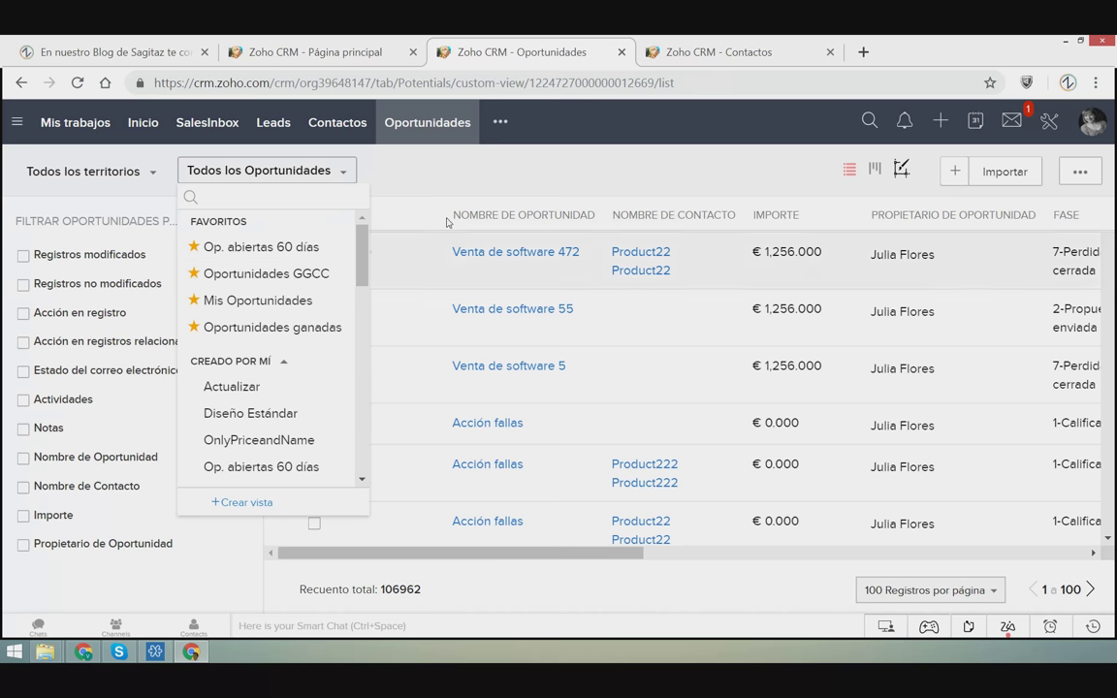
pyautogui.click(485, 179)
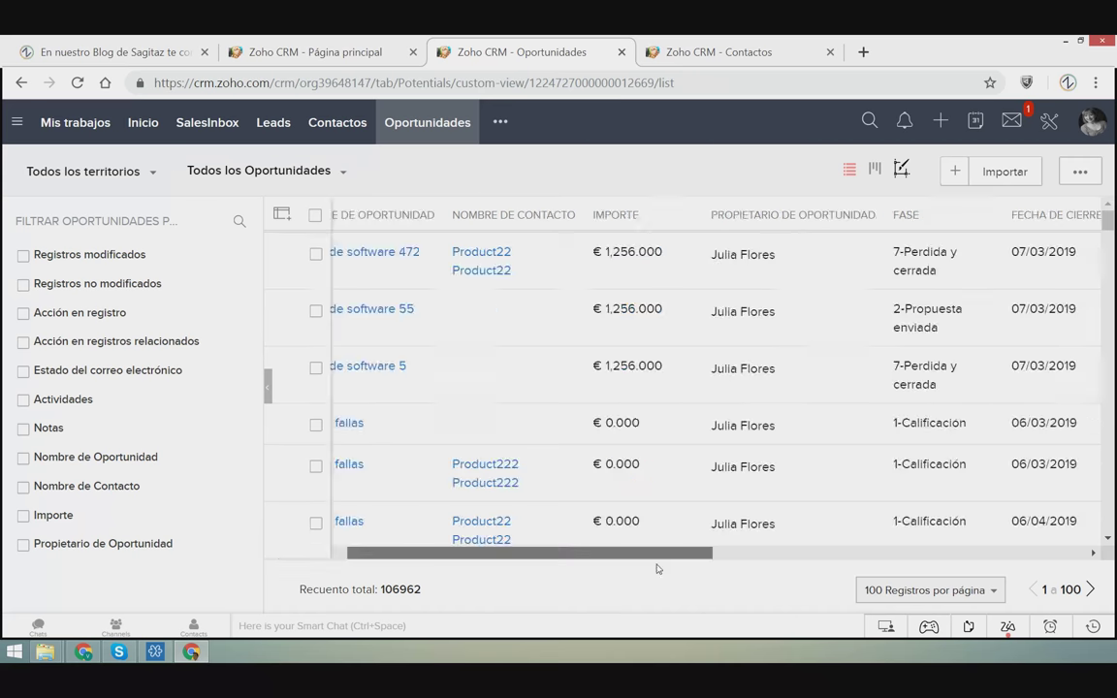
# Step: Examine the opportunity list's columns through Fase, Fecha de cierre, Tipo and Probabilidad (%), and return to the first columns
pyautogui.hscroll(3, 491, 540)
pyautogui.hscroll(4, 514, 540)
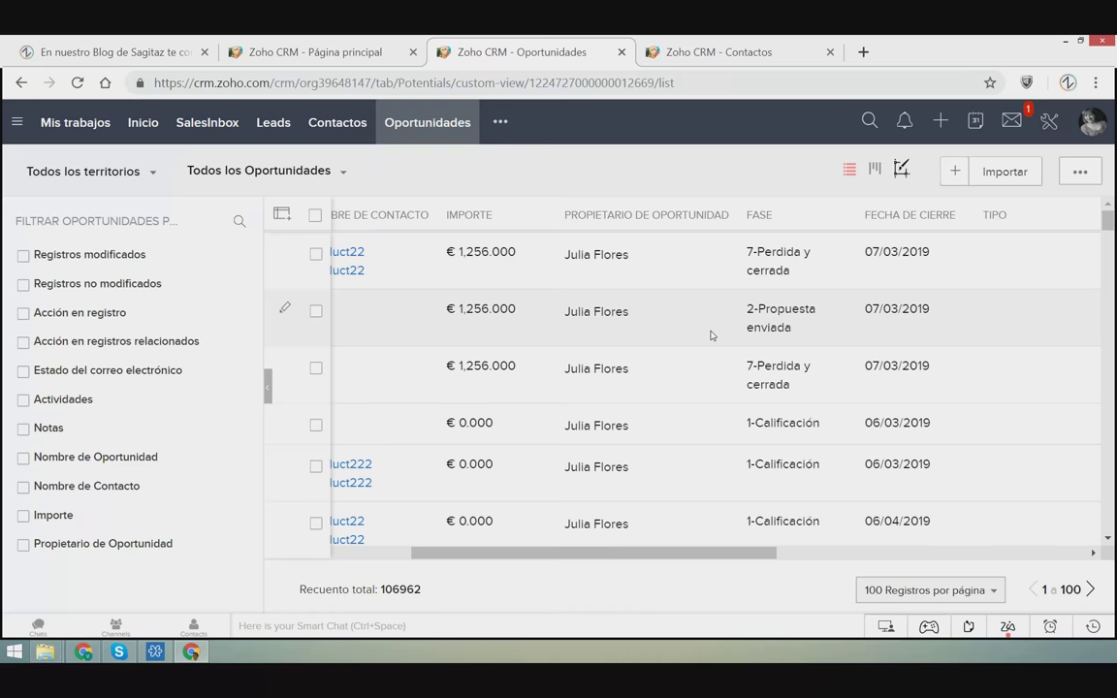
pyautogui.hscroll(5, 739, 531)
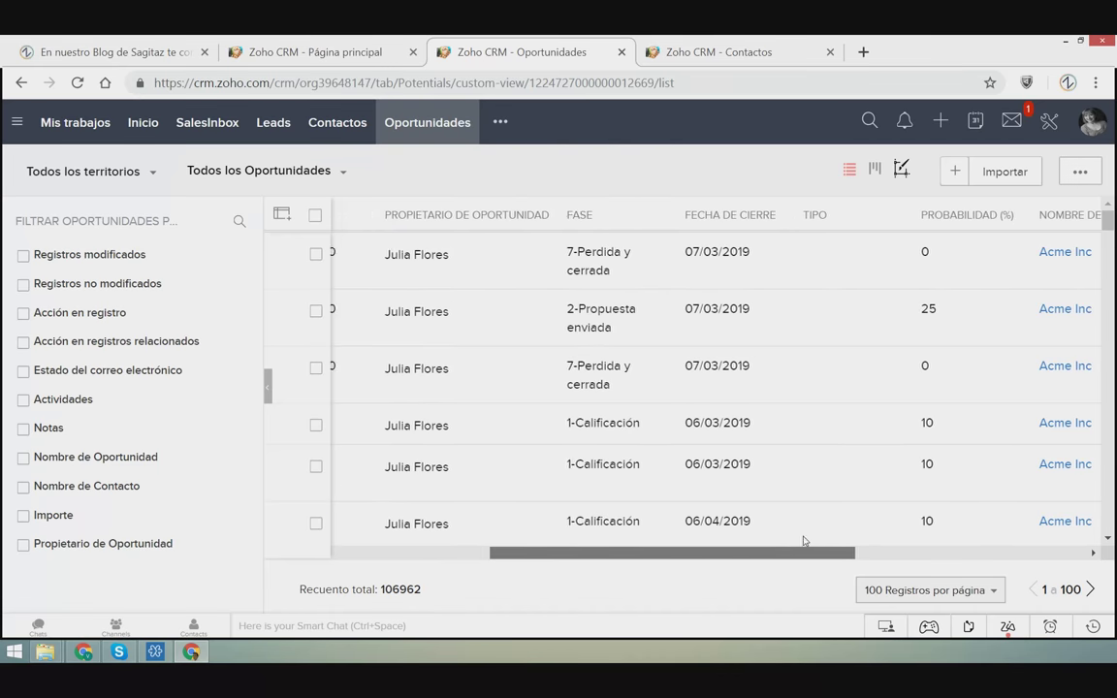
pyautogui.hscroll(-6, 799, 536)
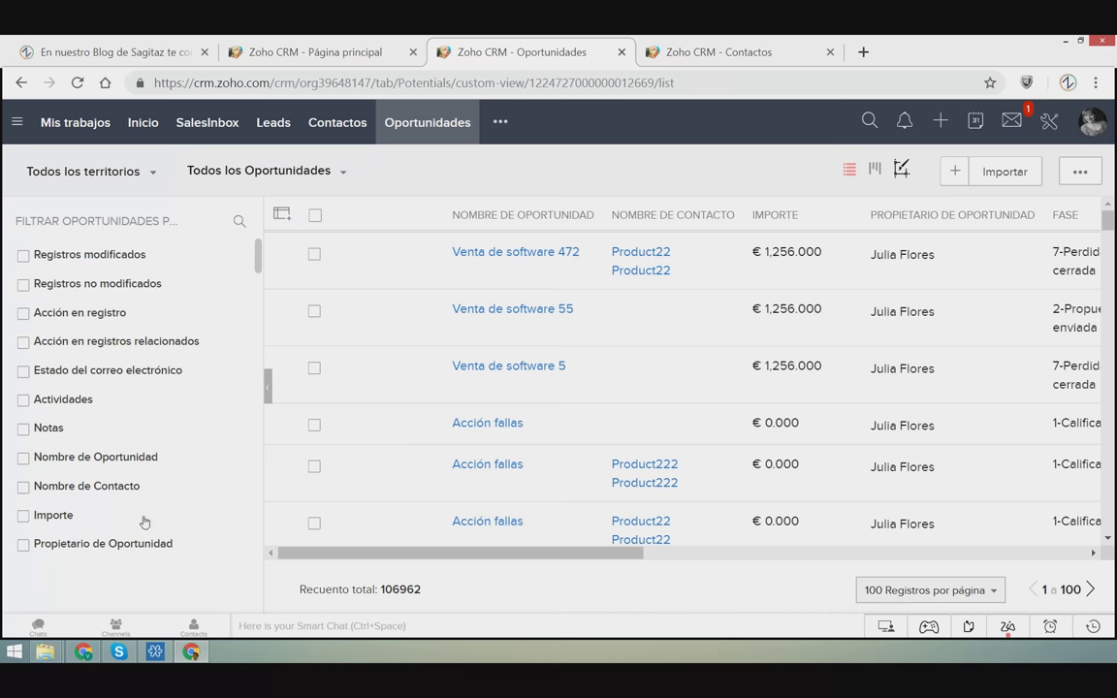
# Step: Enable the Importe filter for the opportunities and check its comparison operators
pyautogui.click(26, 515)
pyautogui.click(65, 540)
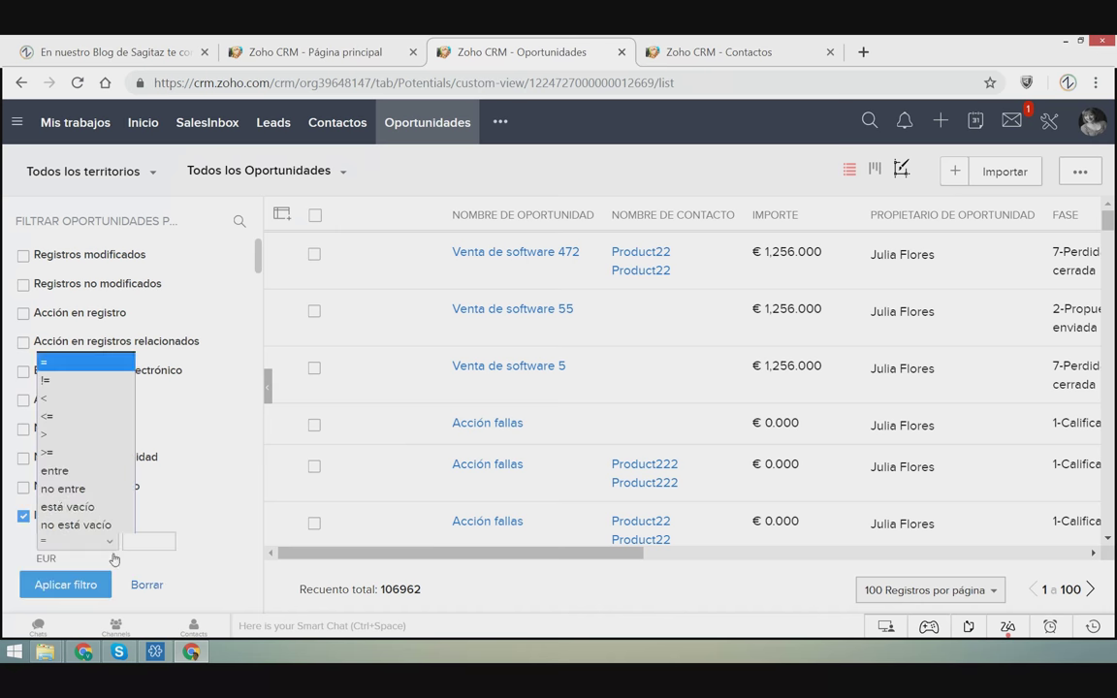
pyautogui.click(171, 543)
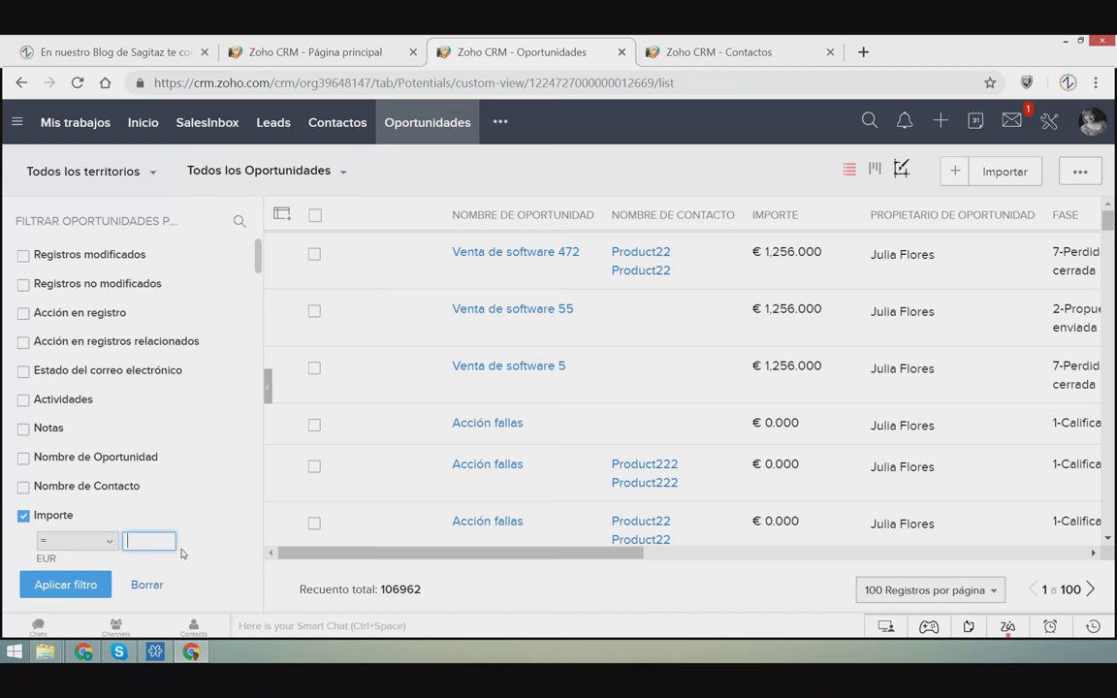
# Step: Set the Importe filter's comparison operator to <
pyautogui.click(39, 543)
pyautogui.press('Down')
pyautogui.press('Down')
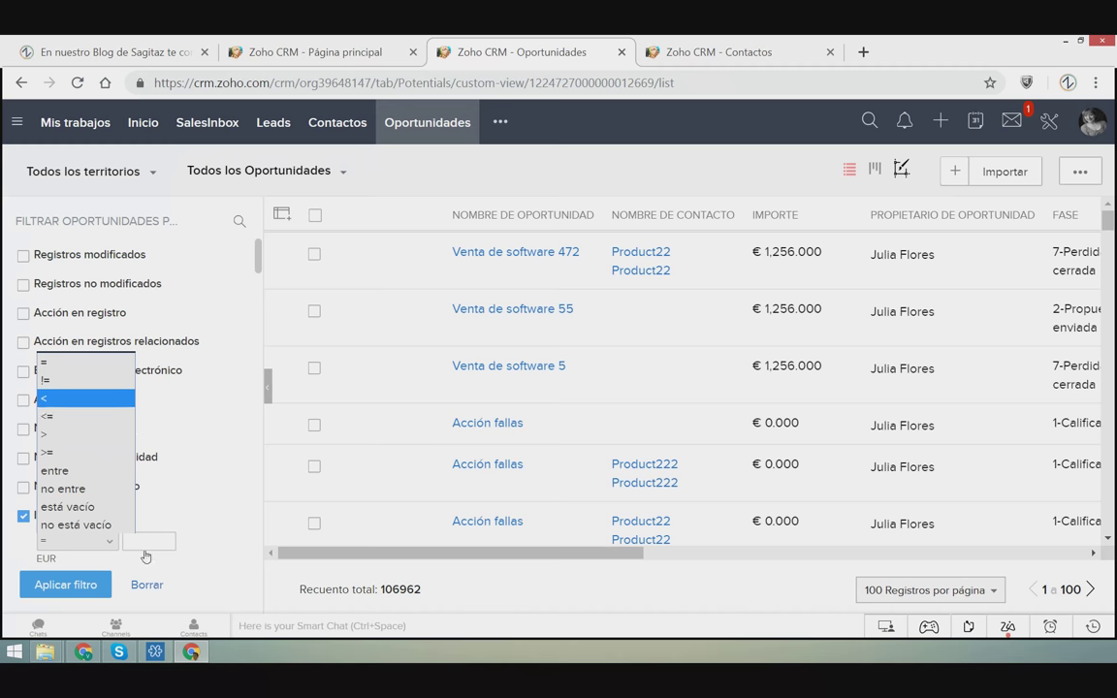
pyautogui.press('Return')
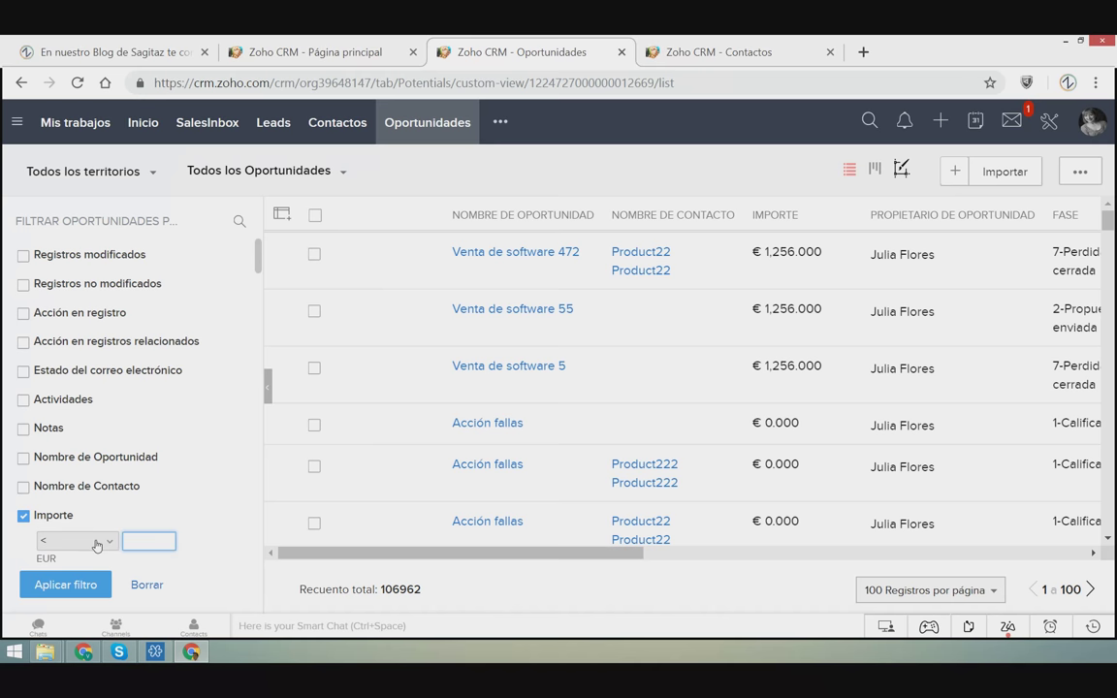
pyautogui.click(111, 549)
pyautogui.press('Tab')
# Step: Filter the opportunities to those with an Importe > 1000 EUR and apply the filter
pyautogui.click(86, 546)
pyautogui.press('Down')
pyautogui.press('Down')
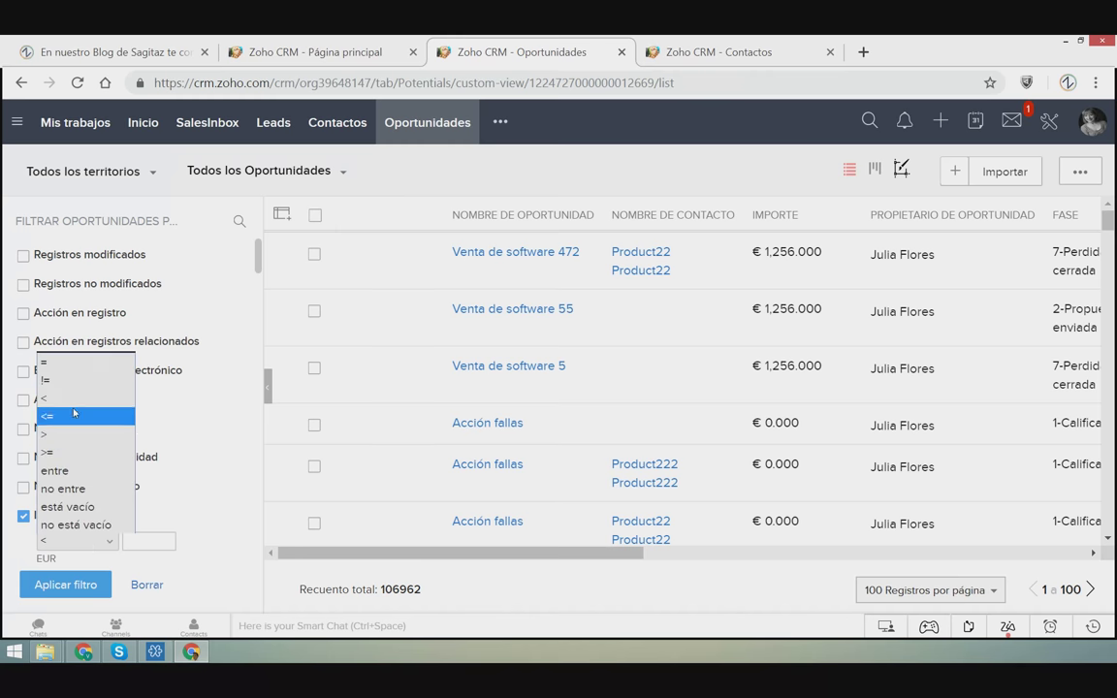
pyautogui.press('Return')
pyautogui.click(165, 541)
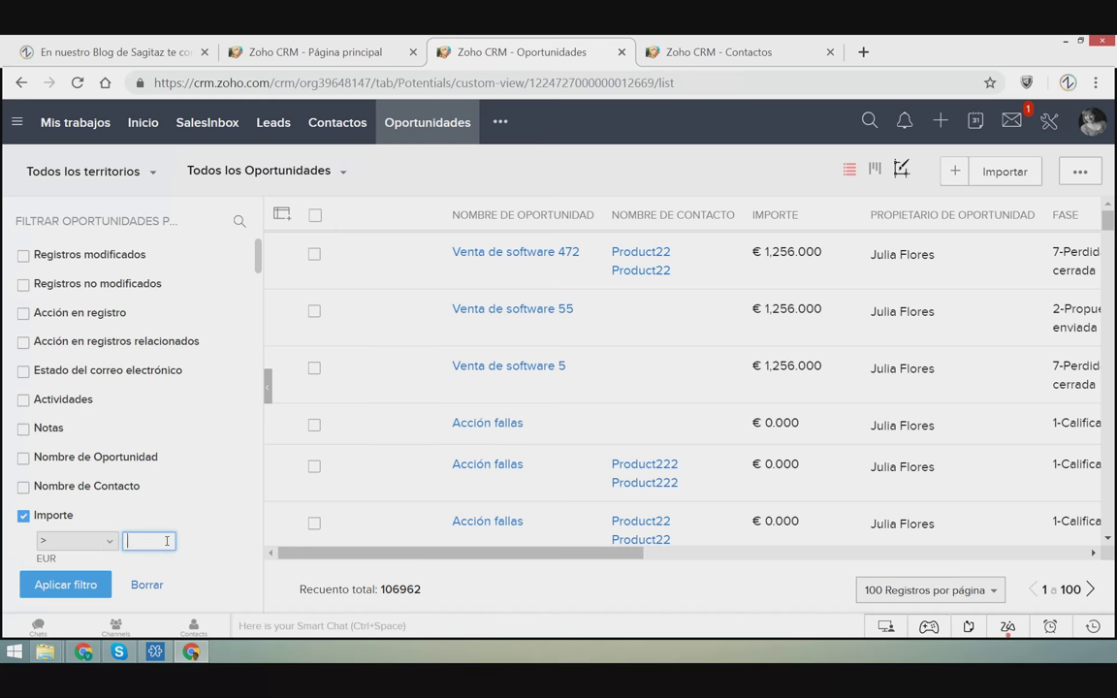
pyautogui.write('1000')
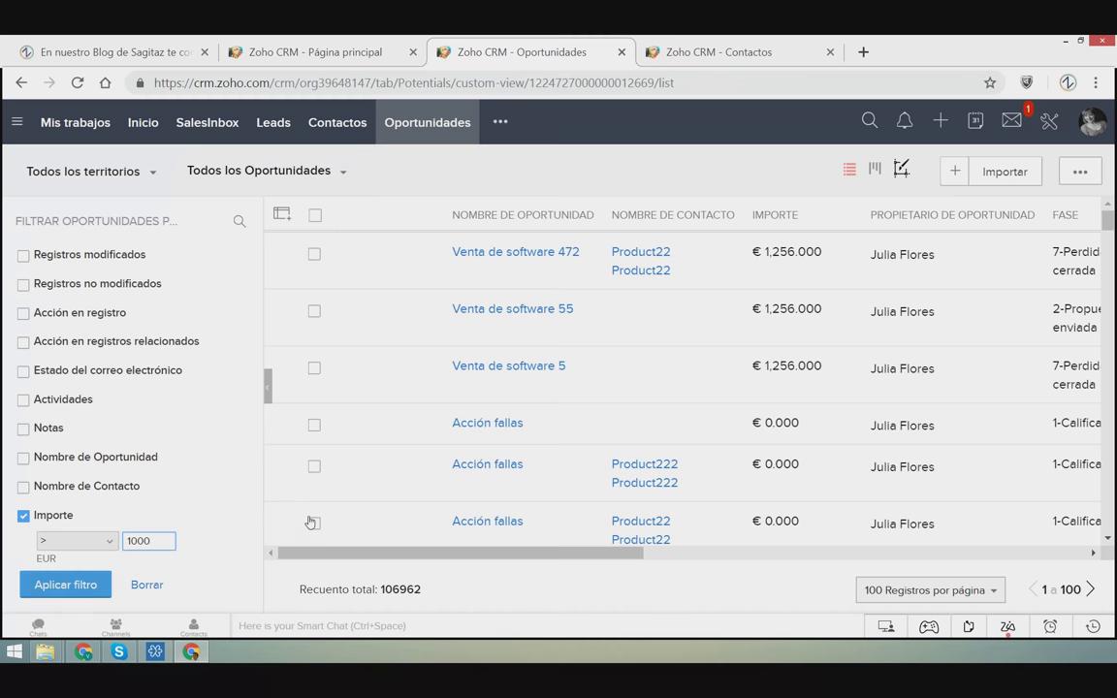
pyautogui.press('Return')
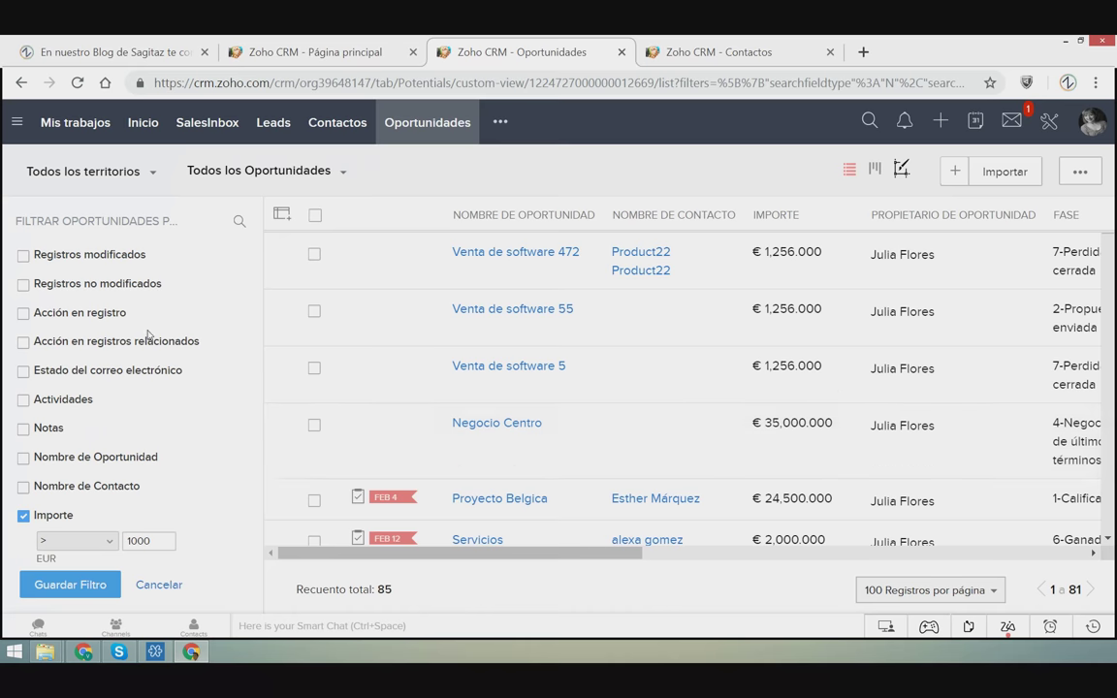
# Step: Look over the filtered opportunities and start creating a new custom view for the module
pyautogui.scroll(-1, 621, 429)
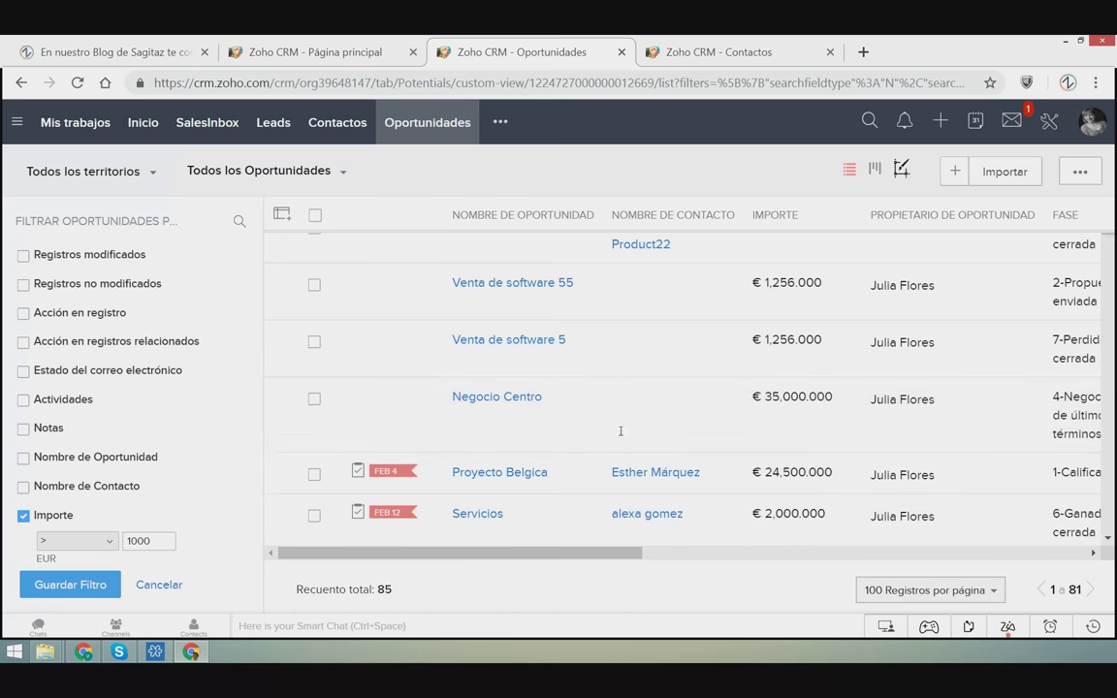
pyautogui.scroll(1, 620, 428)
pyautogui.moveTo(260, 255)
pyautogui.mouseDown()
pyautogui.moveTo(247, 377)
pyautogui.moveTo(252, 531)
pyautogui.moveTo(254, 243)
pyautogui.mouseUp()
pyautogui.click(262, 167)
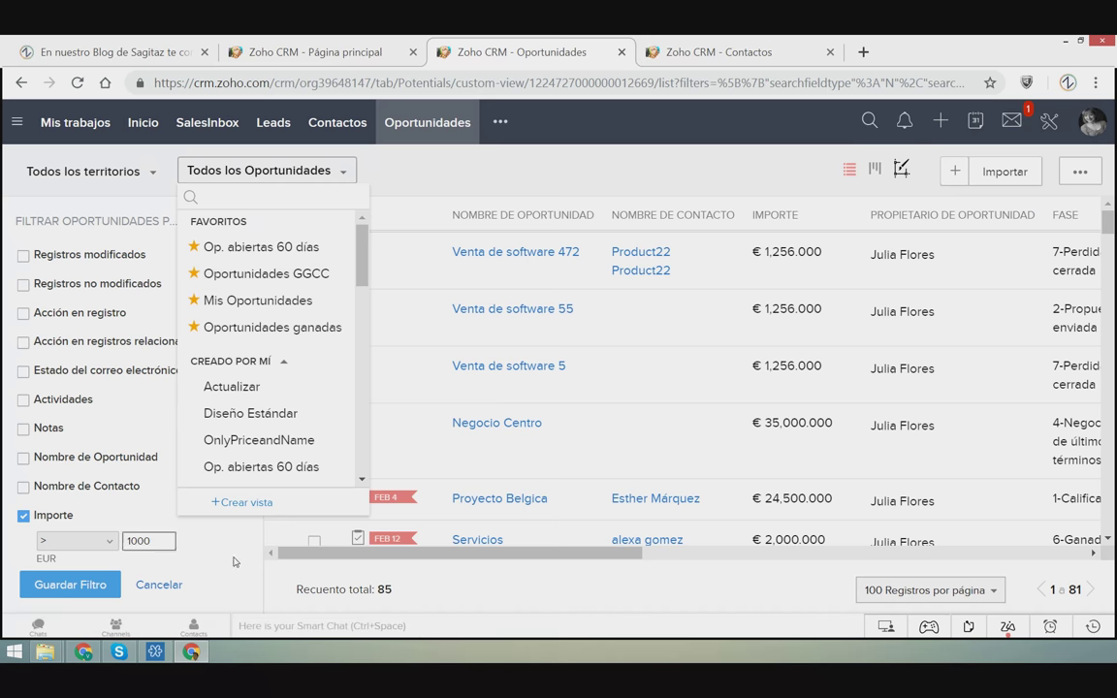
pyautogui.click(250, 504)
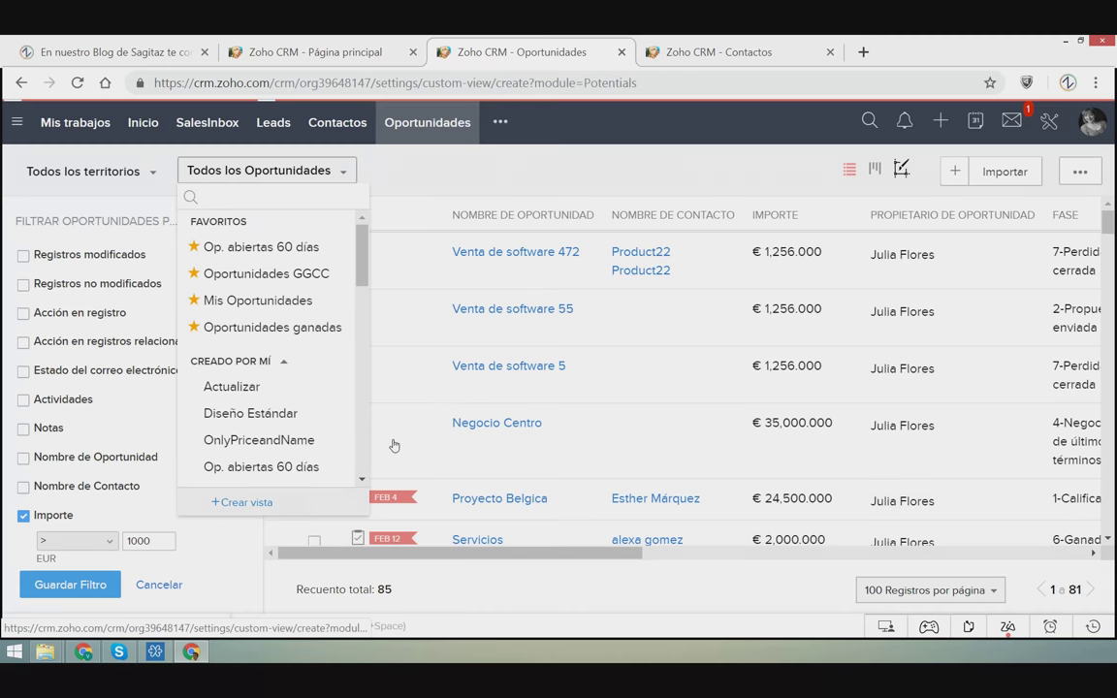
pyautogui.click(245, 502)
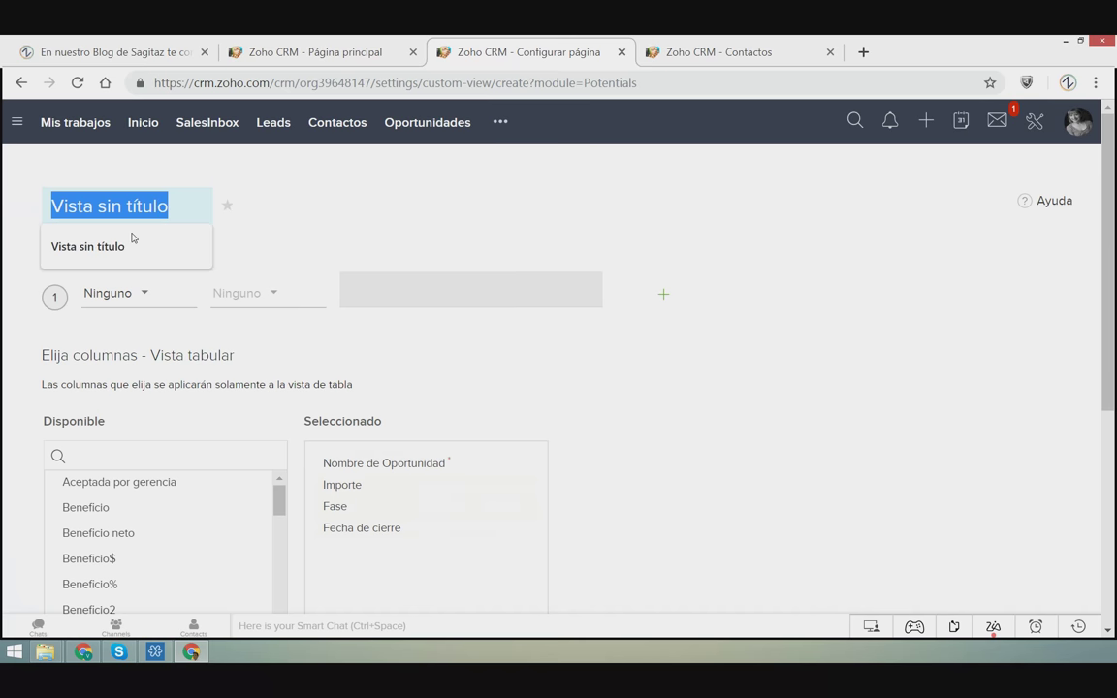
# Step: Set the first criterion's field to Propietario de Oportunidad in the new view
pyautogui.click(170, 207)
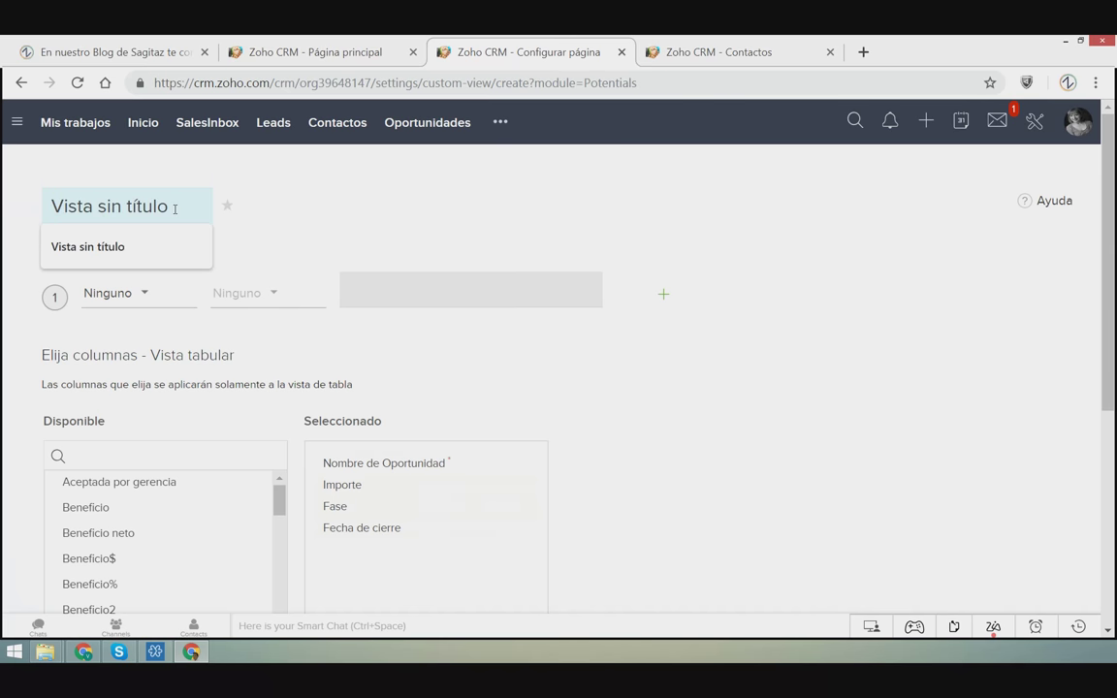
pyautogui.moveTo(174, 208); pyautogui.dragTo(100, 196)
pyautogui.click(112, 292)
pyautogui.write('pr')
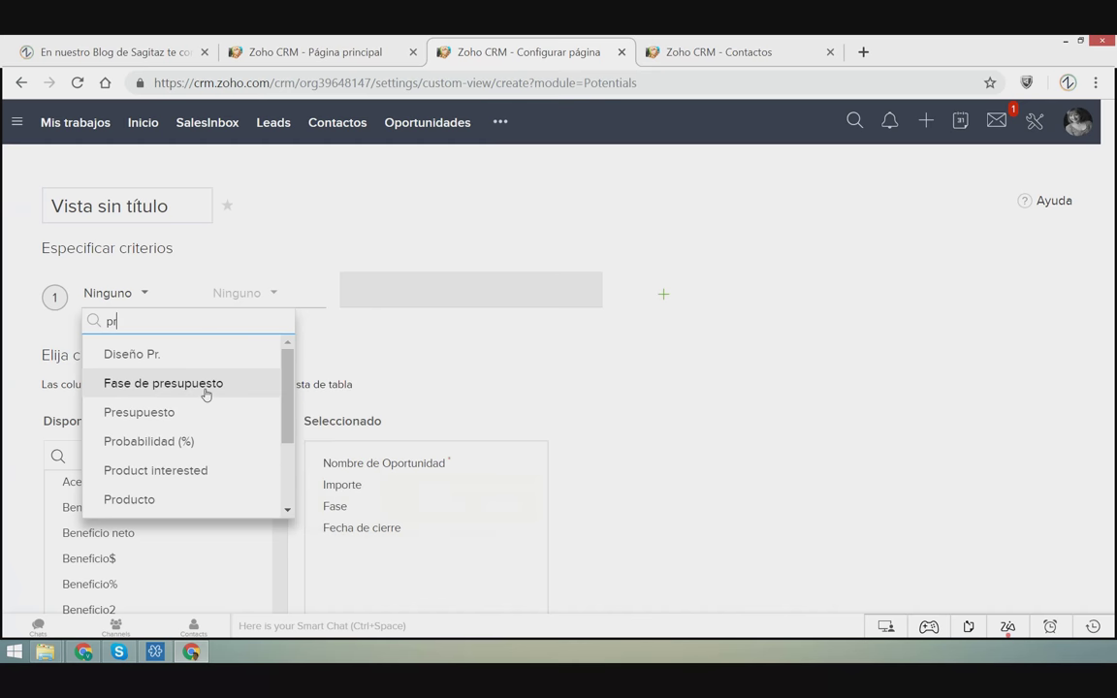
pyautogui.scroll(-1, 219, 393)
pyautogui.scroll(-1, 213, 407)
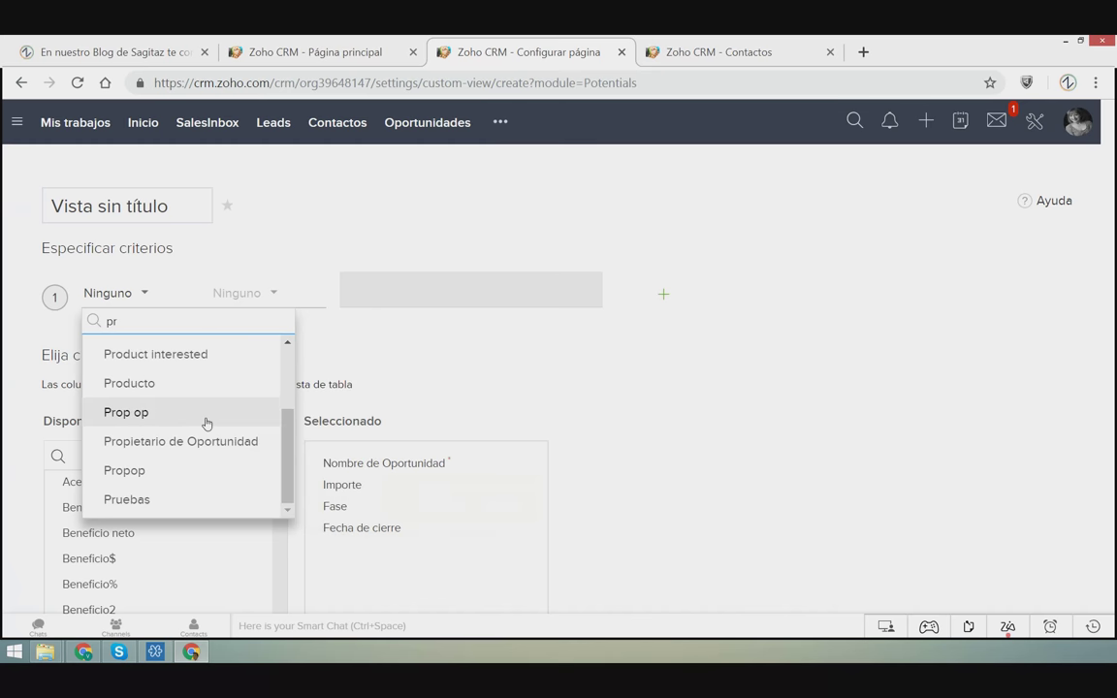
pyautogui.click(180, 441)
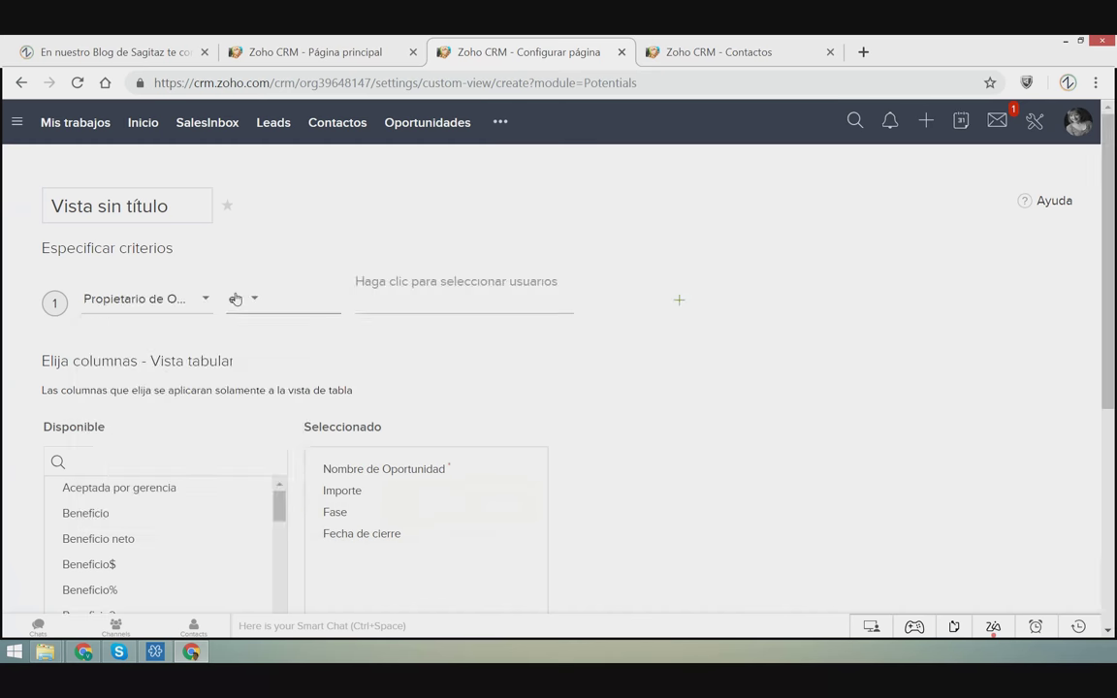
# Step: Choose one of the active users as the owner value for the first criterion
pyautogui.click(401, 310)
pyautogui.scroll(-2, 462, 405)
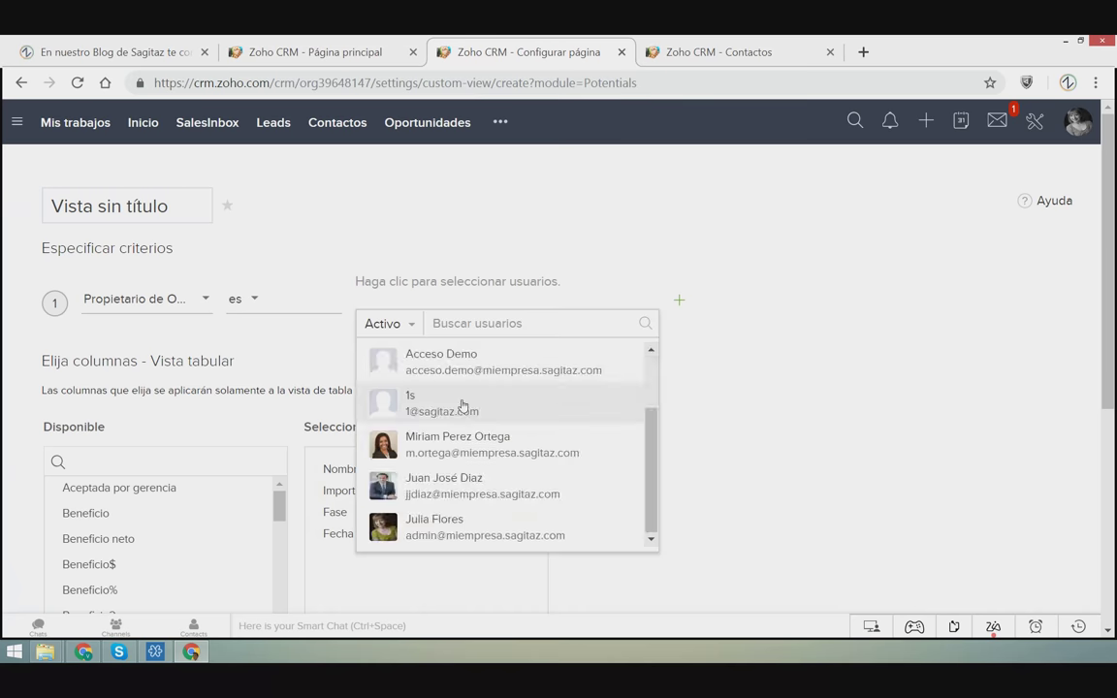
pyautogui.press('Escape')
pyautogui.click(449, 310)
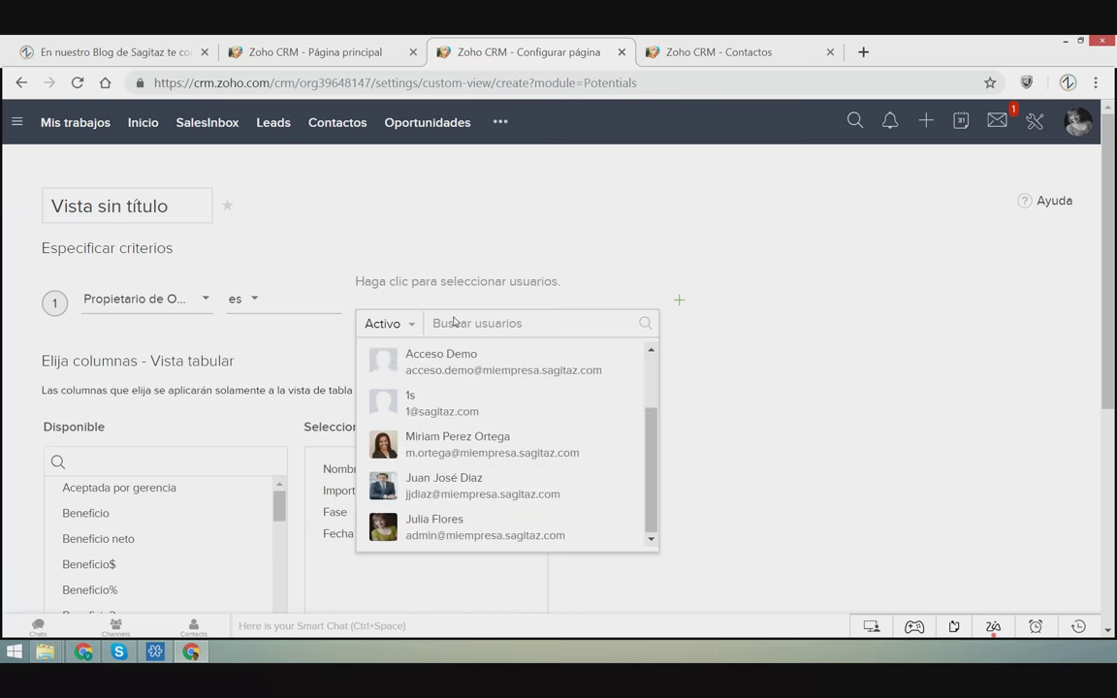
pyautogui.click(498, 490)
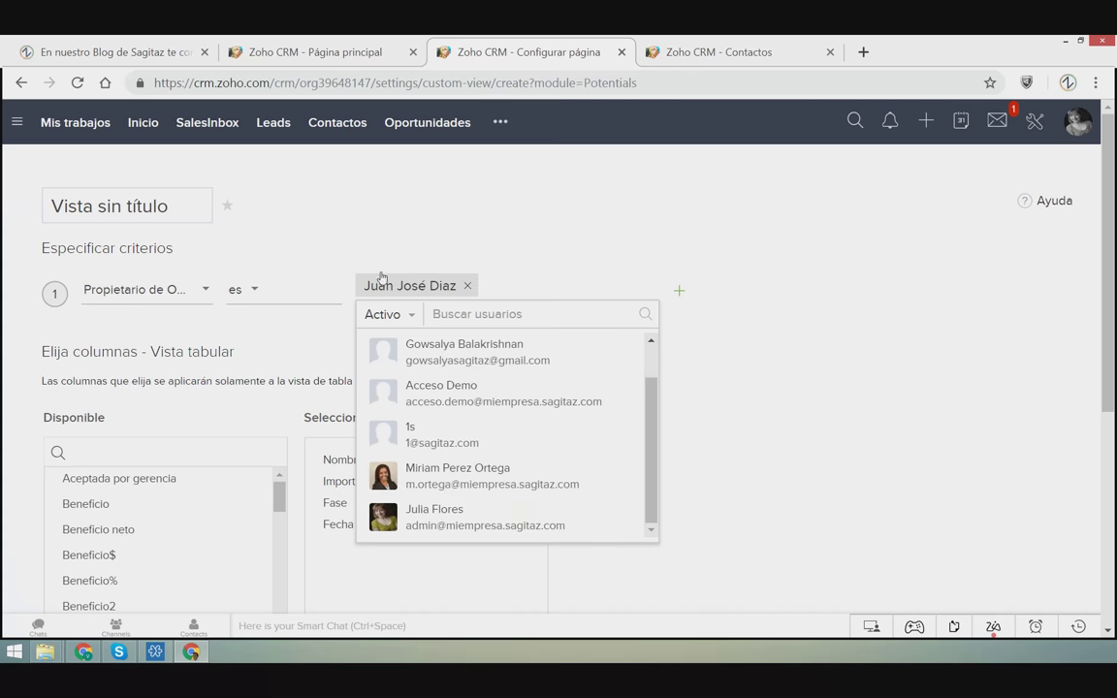
# Step: Add a second and third criteria row, and return to the Oportunidades list without saving the view
pyautogui.click(679, 291)
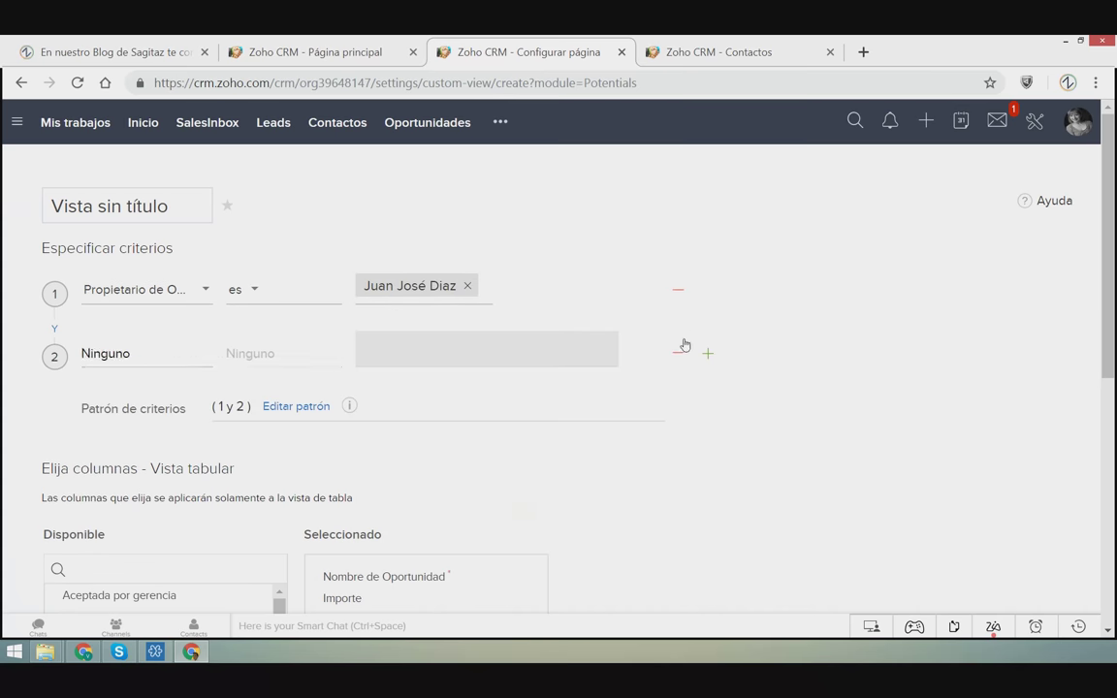
pyautogui.click(705, 354)
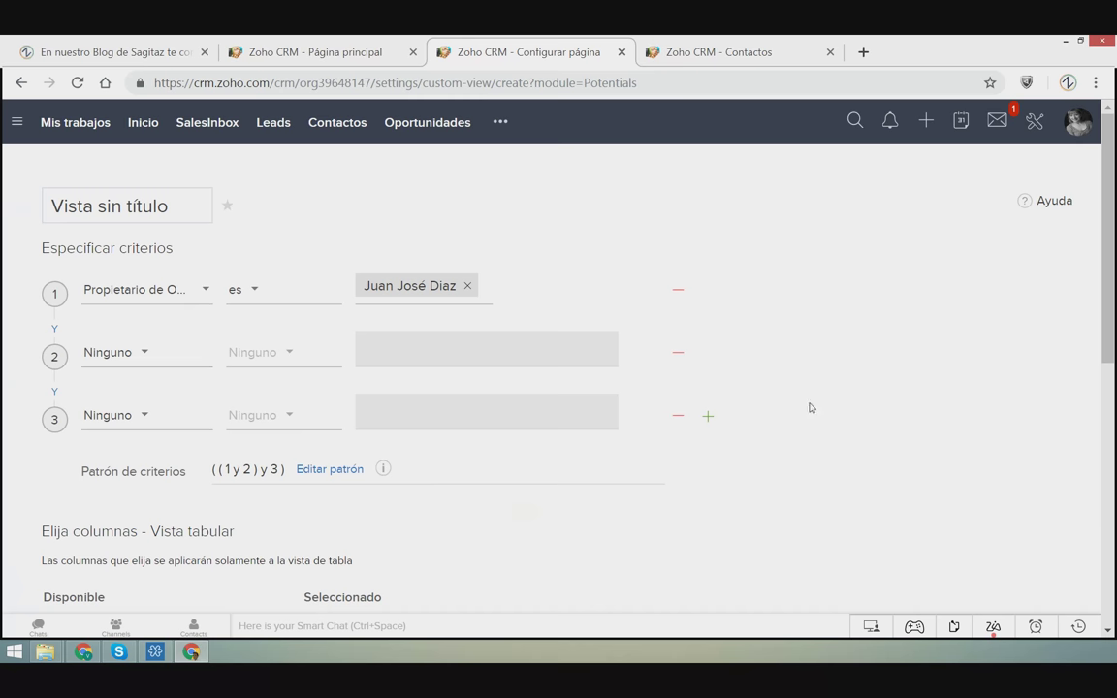
pyautogui.click(426, 134)
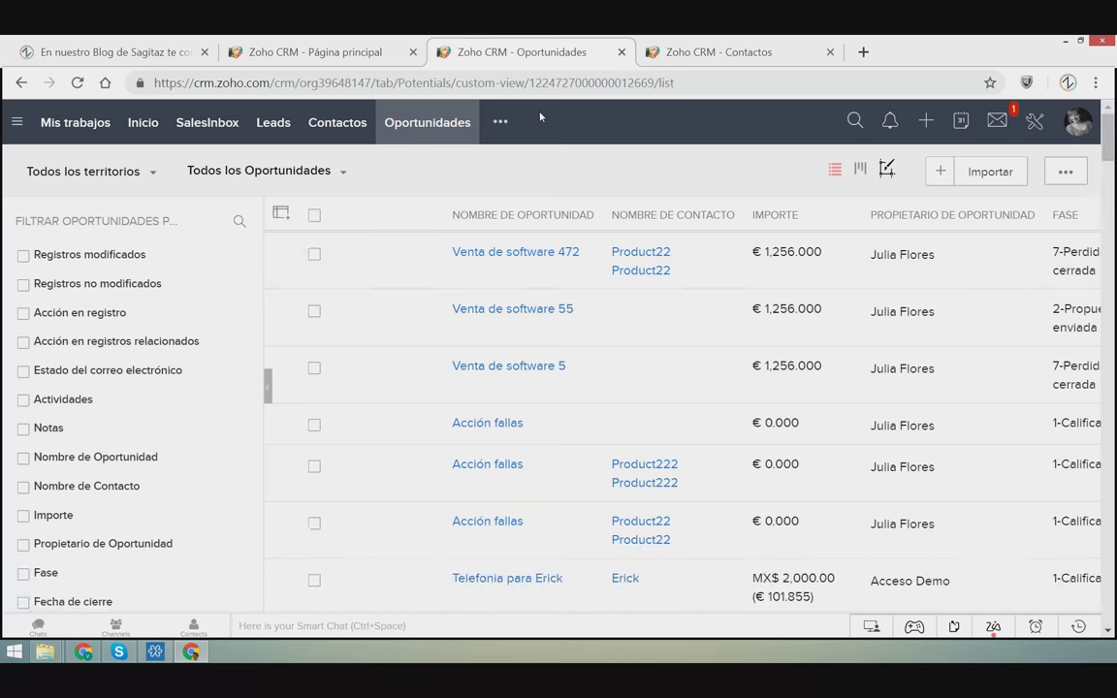
# Step: Open the opportunity Venta de software 472 and examine its summary fields, Fase timeline and contact section
pyautogui.click(534, 254)
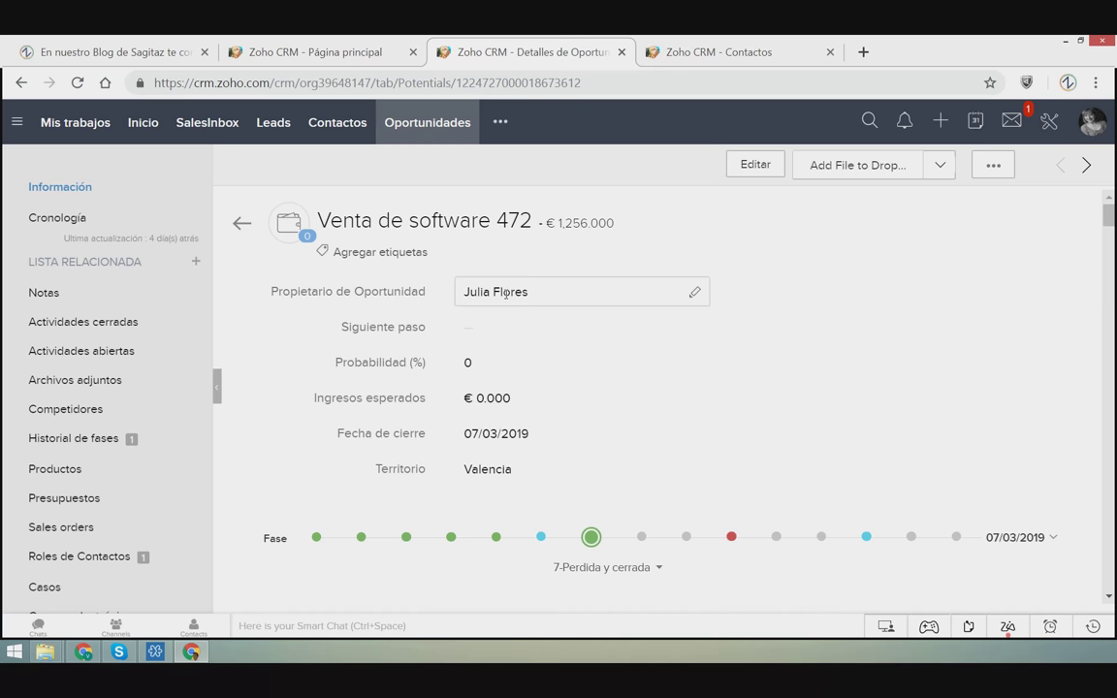
pyautogui.scroll(-1, 724, 465)
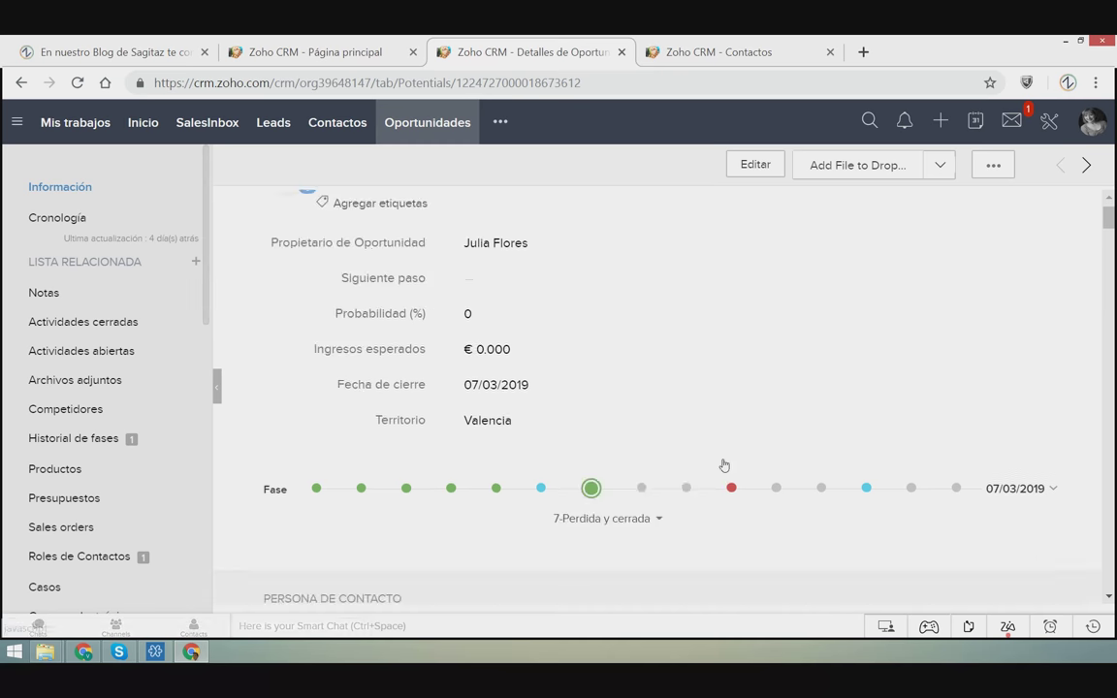
pyautogui.scroll(-2, 724, 466)
pyautogui.scroll(-1, 327, 405)
pyautogui.scroll(3, 402, 431)
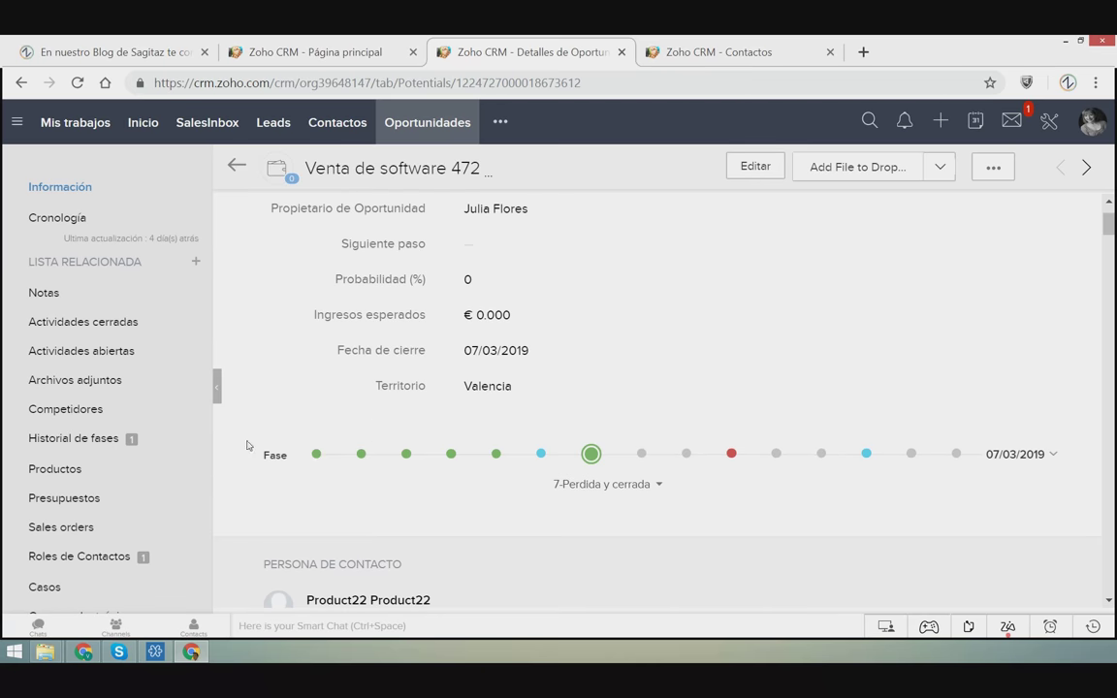
pyautogui.scroll(2, 247, 445)
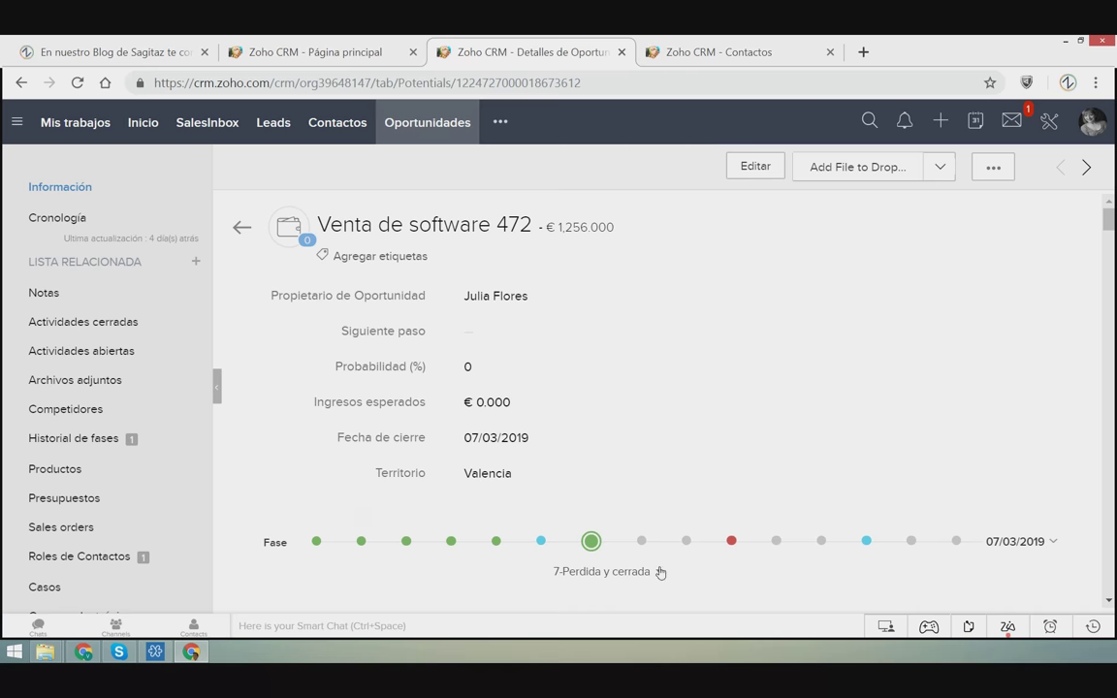
# Step: Check the opportunity's Historial de fases and change its Fase to 4-Negociación de últimos términos
pyautogui.click(97, 438)
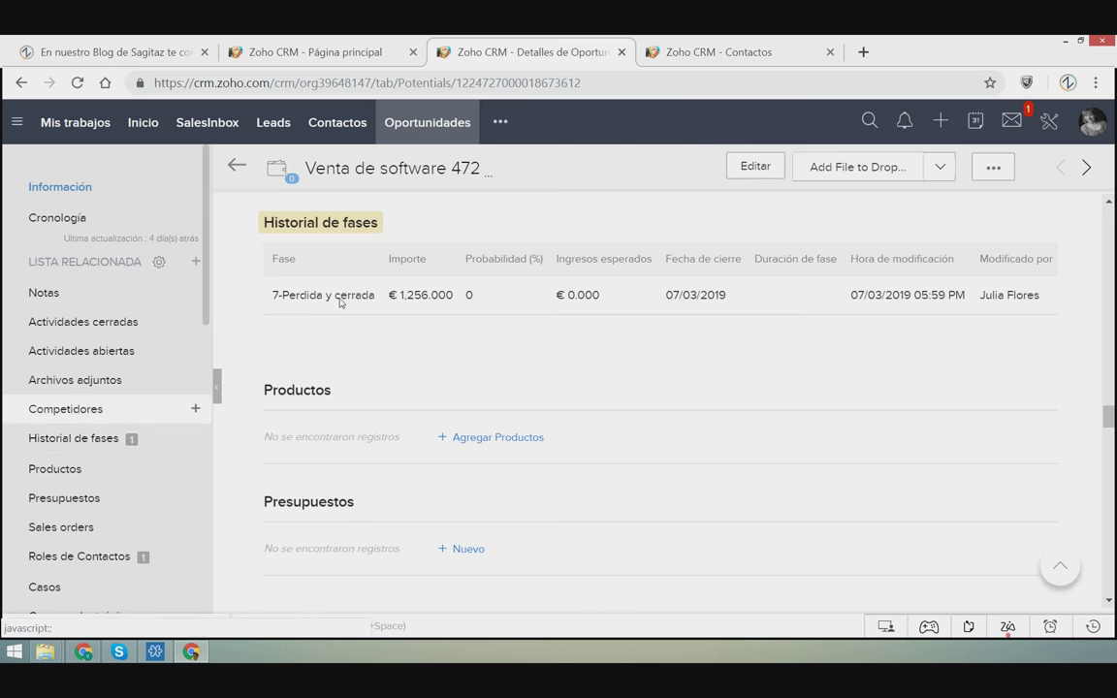
pyautogui.moveTo(1112, 433); pyautogui.dragTo(1105, 221)
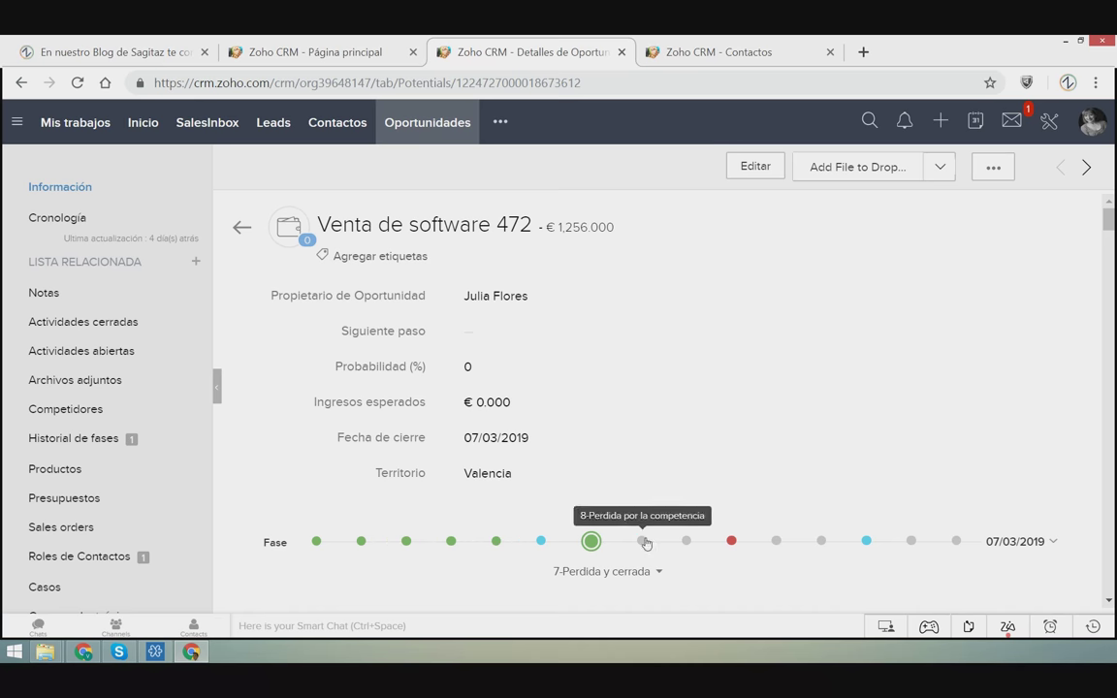
pyautogui.click(457, 542)
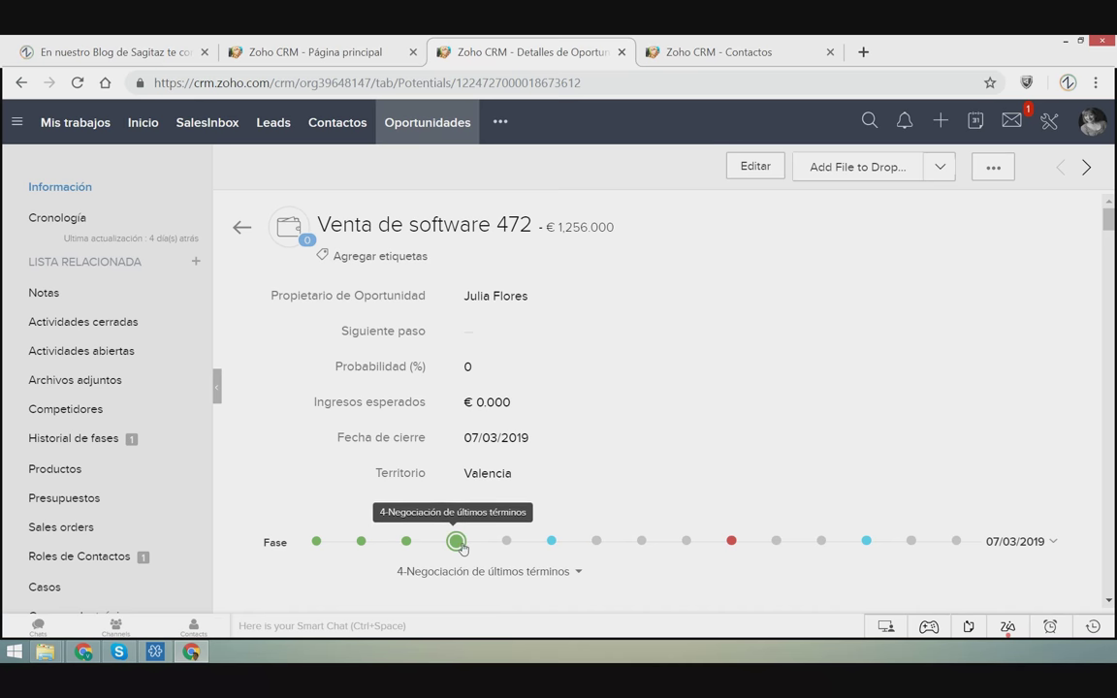
# Step: Examine the phase changes in Historial de fases, including the duration, expected income and who modified them
pyautogui.click(92, 441)
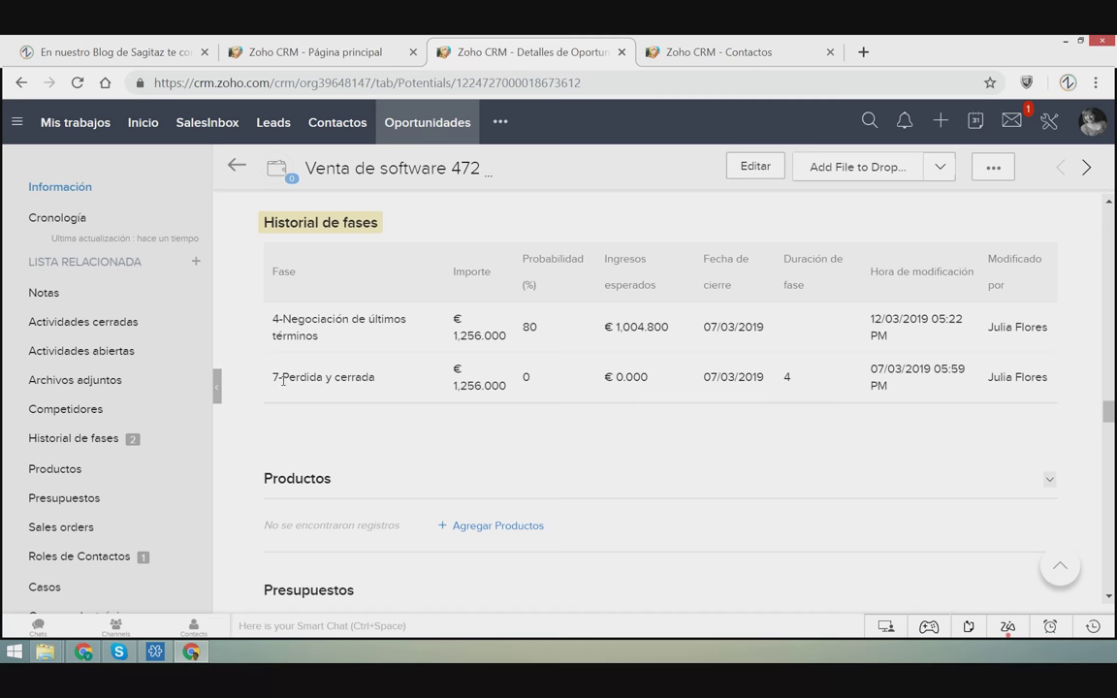
pyautogui.moveTo(273, 378); pyautogui.dragTo(411, 382)
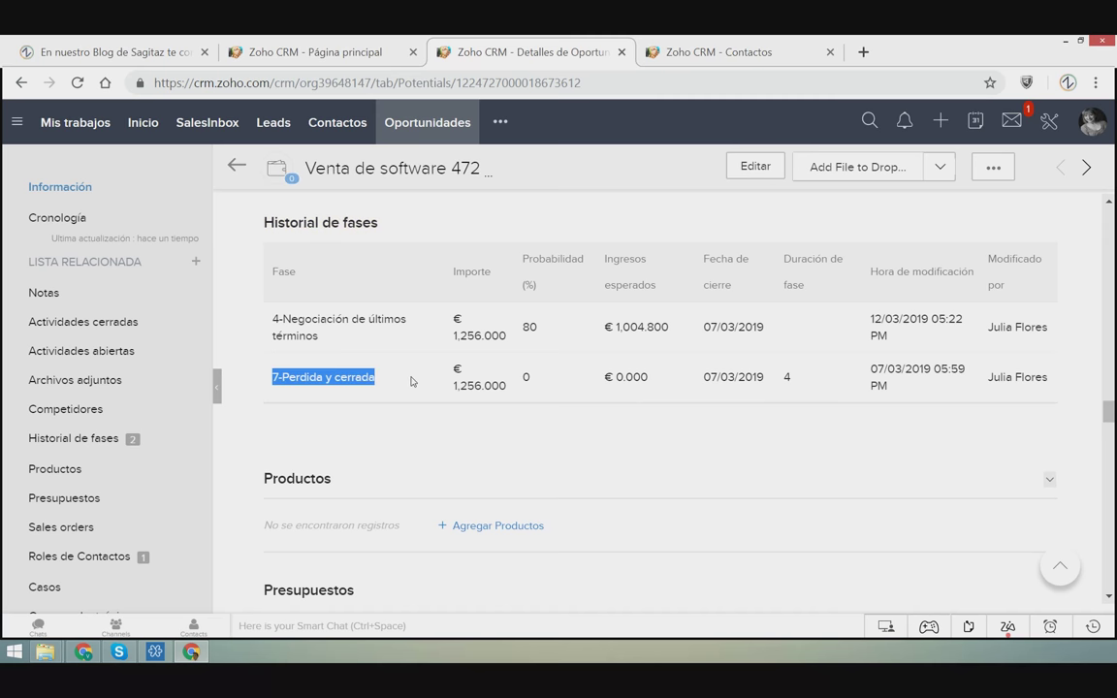
pyautogui.moveTo(811, 378); pyautogui.dragTo(424, 386)
pyautogui.moveTo(806, 326); pyautogui.dragTo(294, 334)
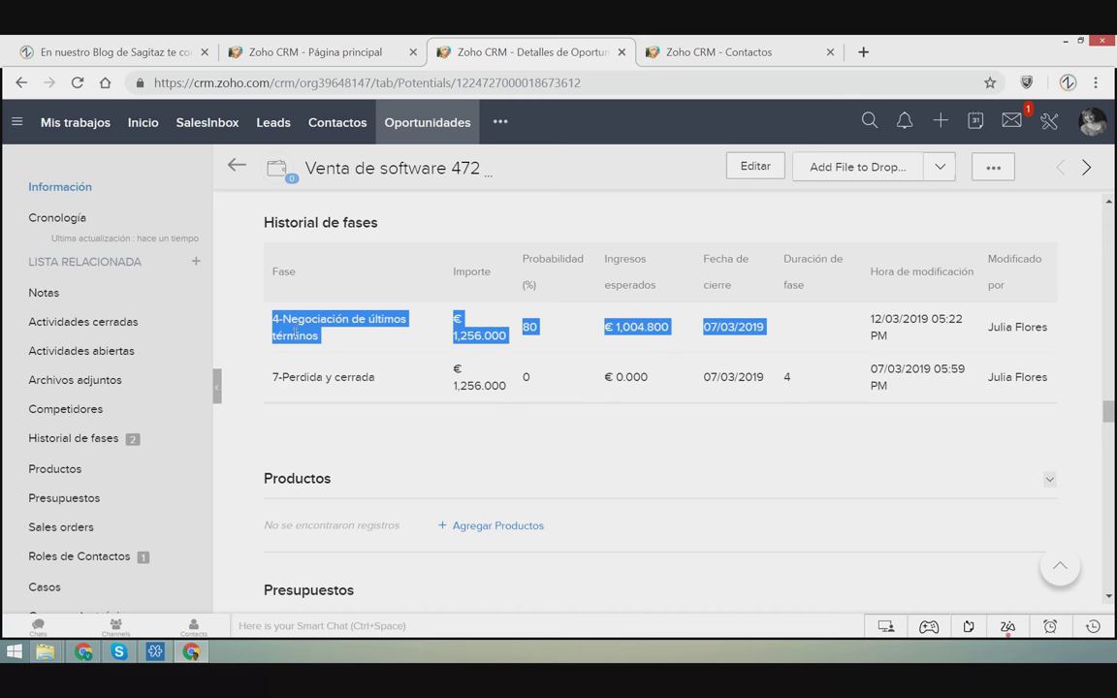
pyautogui.moveTo(987, 327); pyautogui.dragTo(1038, 328)
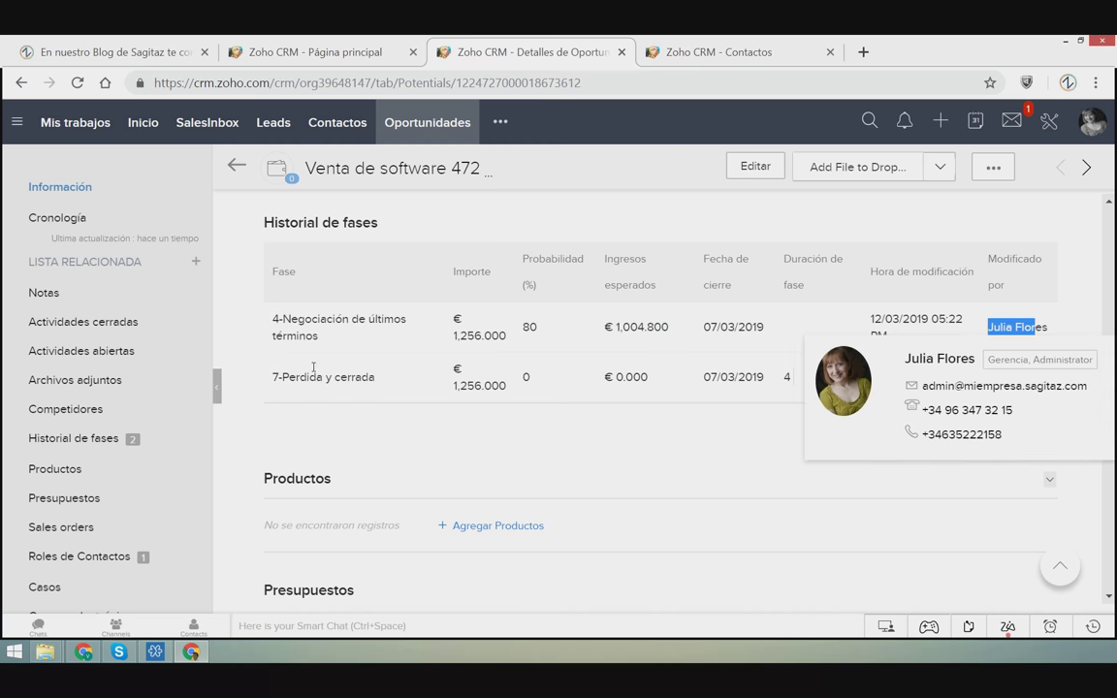
# Step: Set the opportunity's Fase to 1-Calificación on its timeline
pyautogui.scroll(10, 509, 469)
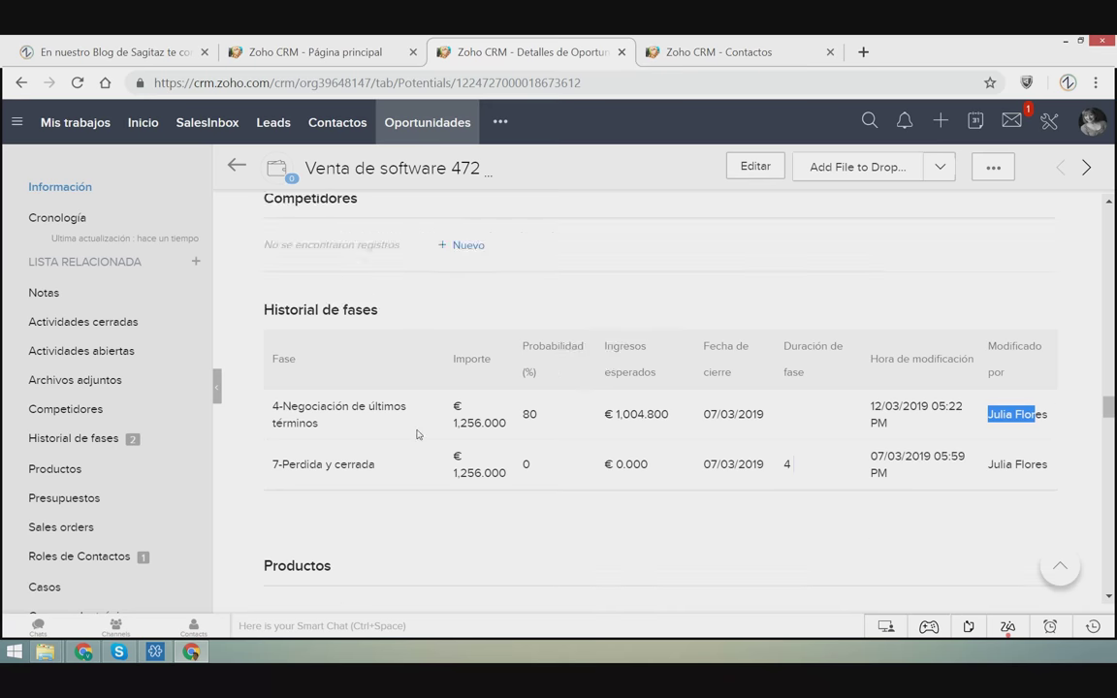
pyautogui.scroll(5, 340, 557)
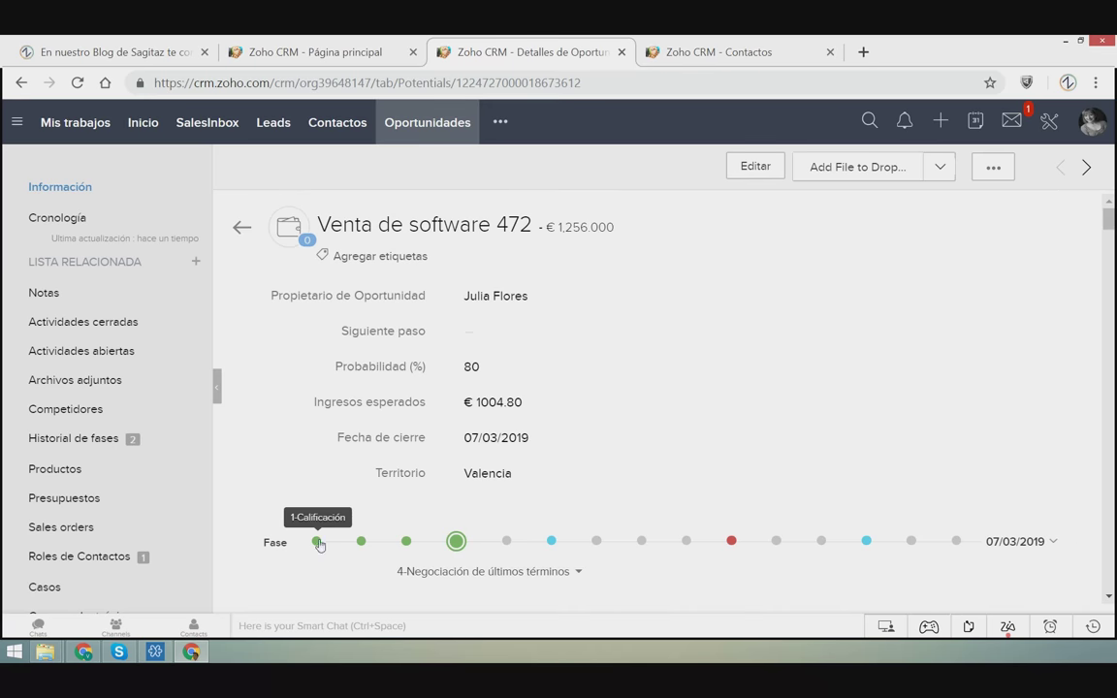
pyautogui.click(318, 542)
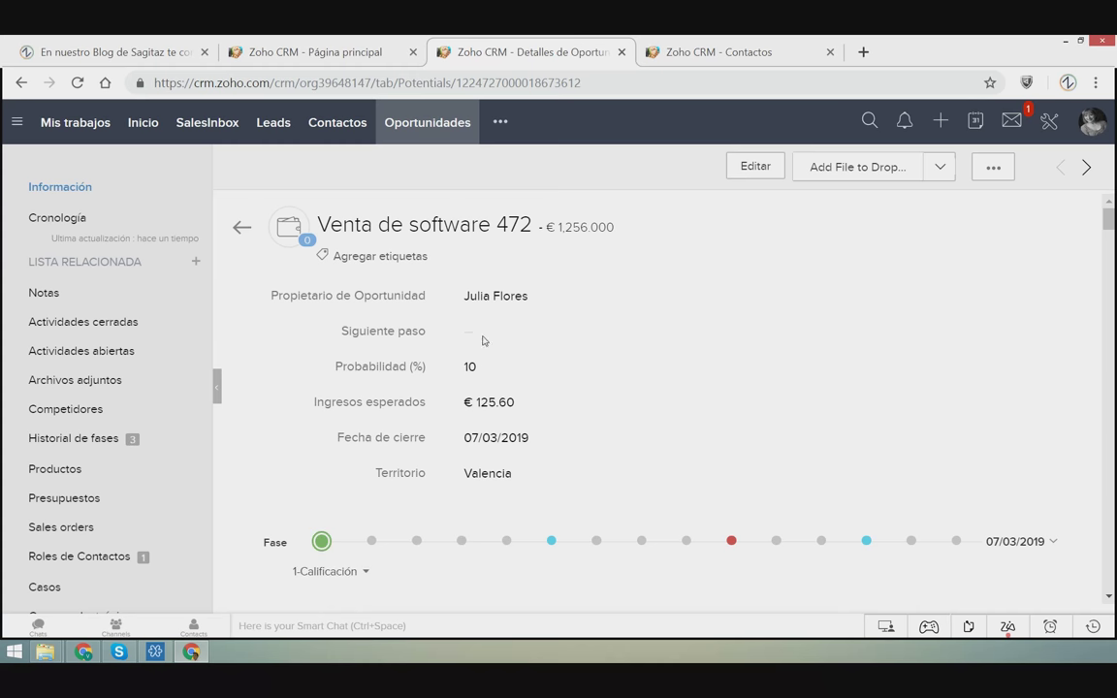
# Step: Examine the contact person and the fields under Información sobre Oportunidad, down to Fase and Probabilidad (%)
pyautogui.scroll(-3, 547, 409)
pyautogui.scroll(-1, 553, 387)
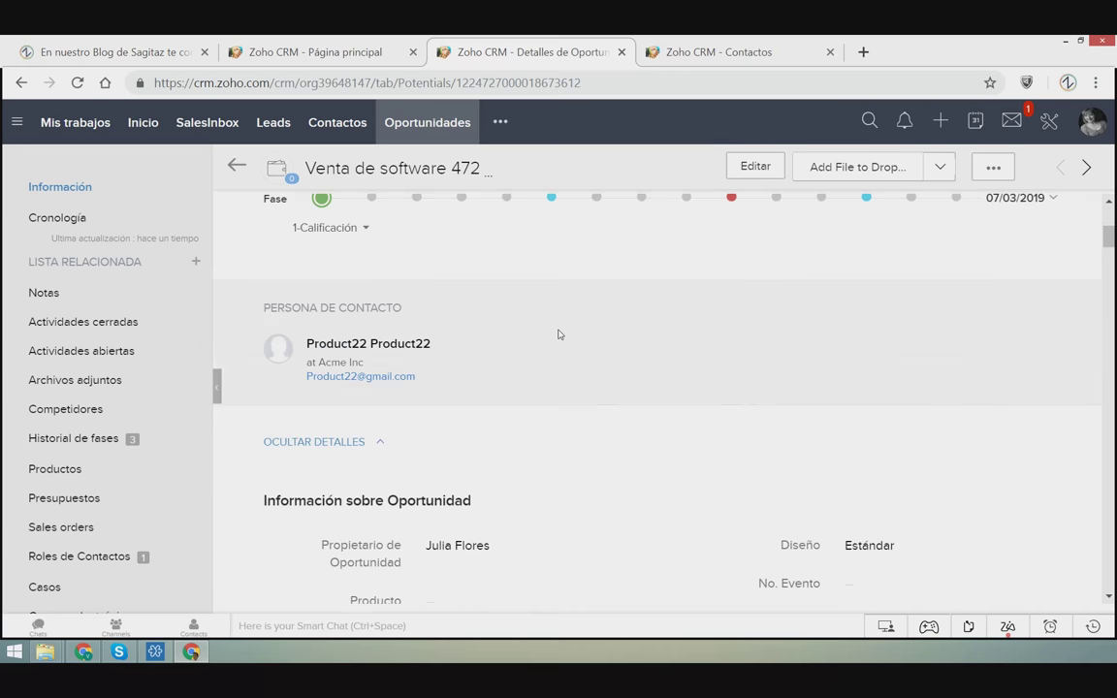
pyautogui.scroll(-2, 558, 334)
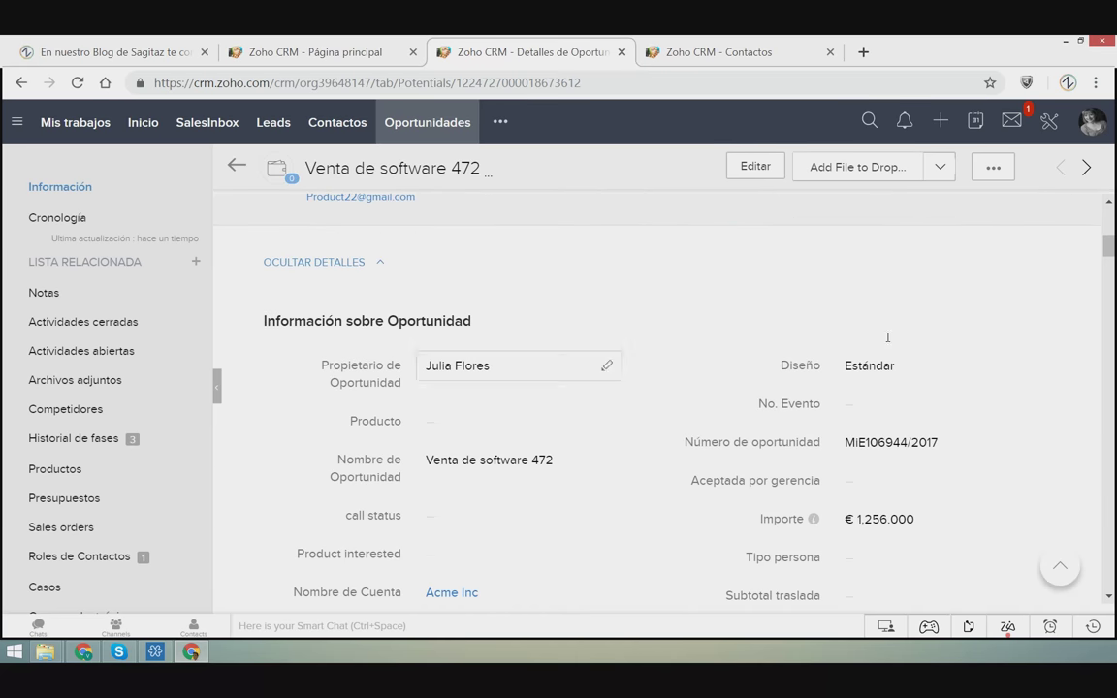
pyautogui.scroll(-1, 834, 401)
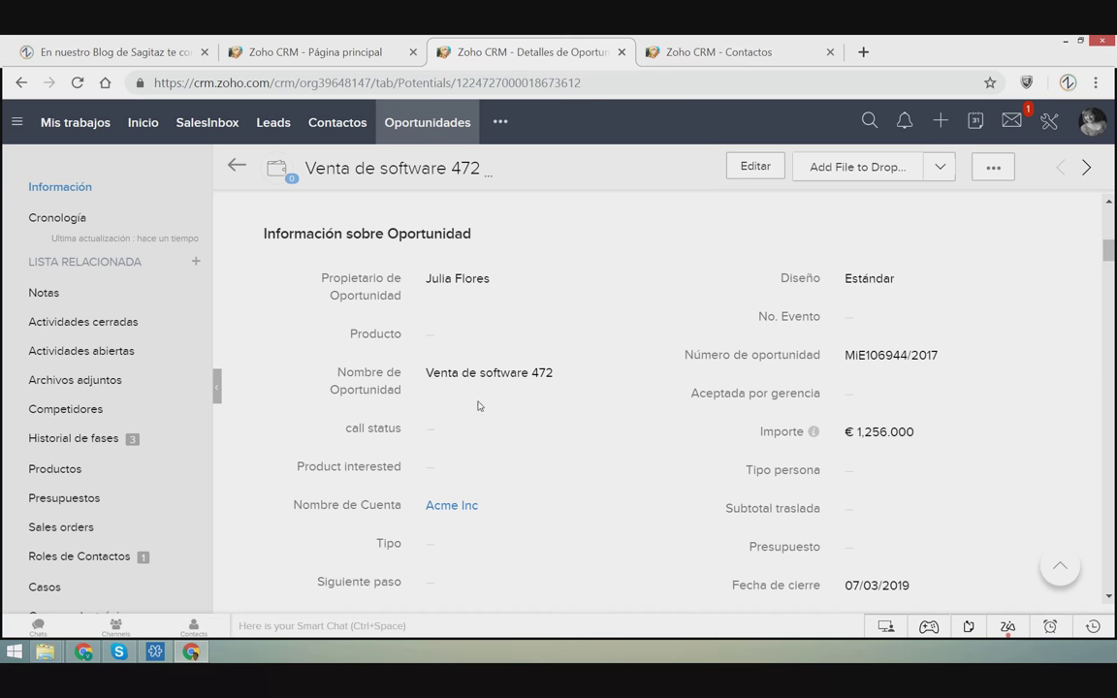
pyautogui.scroll(-1, 478, 405)
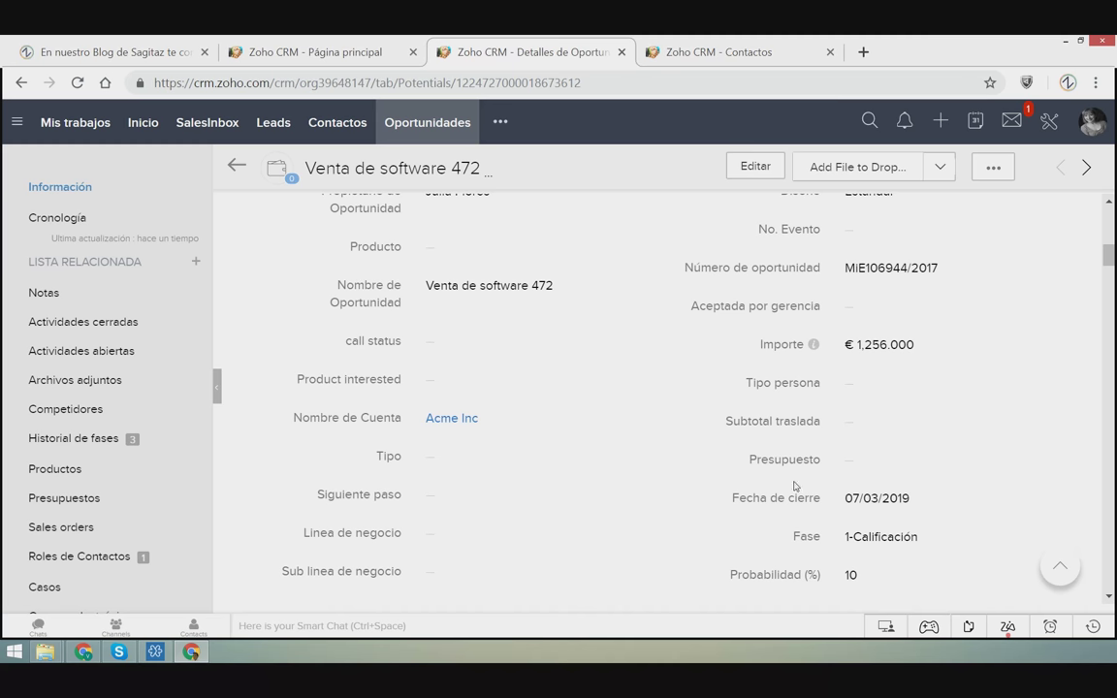
# Step: Advance the opportunity's Fase to 2-Propuesta enviada on its timeline
pyautogui.scroll(8, 582, 591)
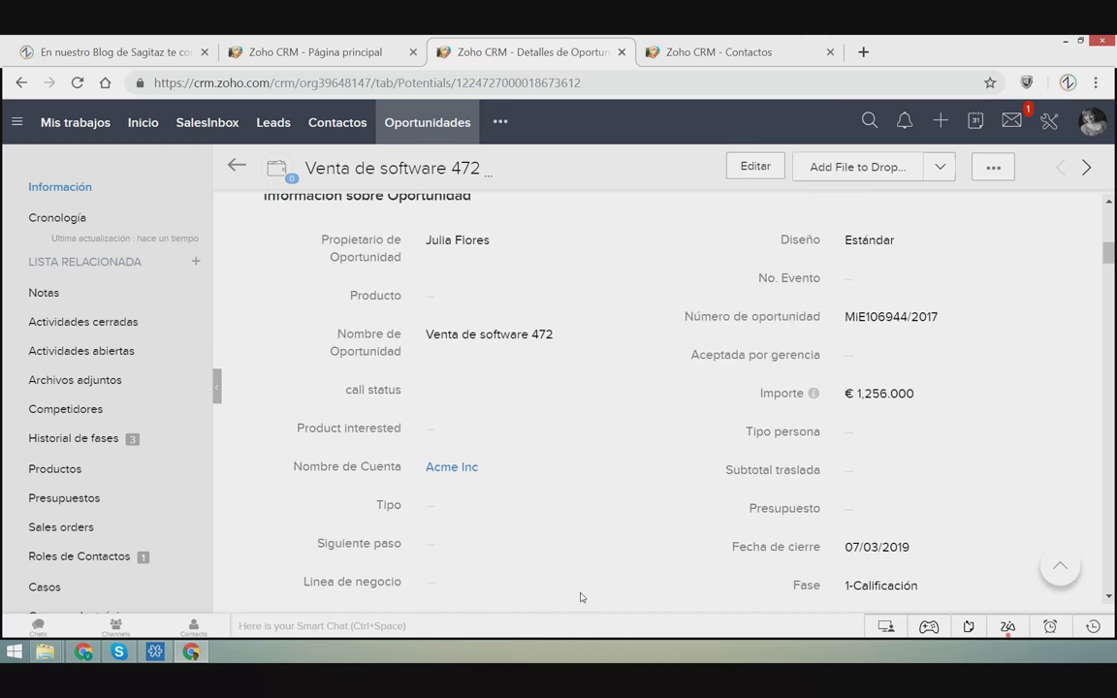
pyautogui.scroll(-2, 409, 499)
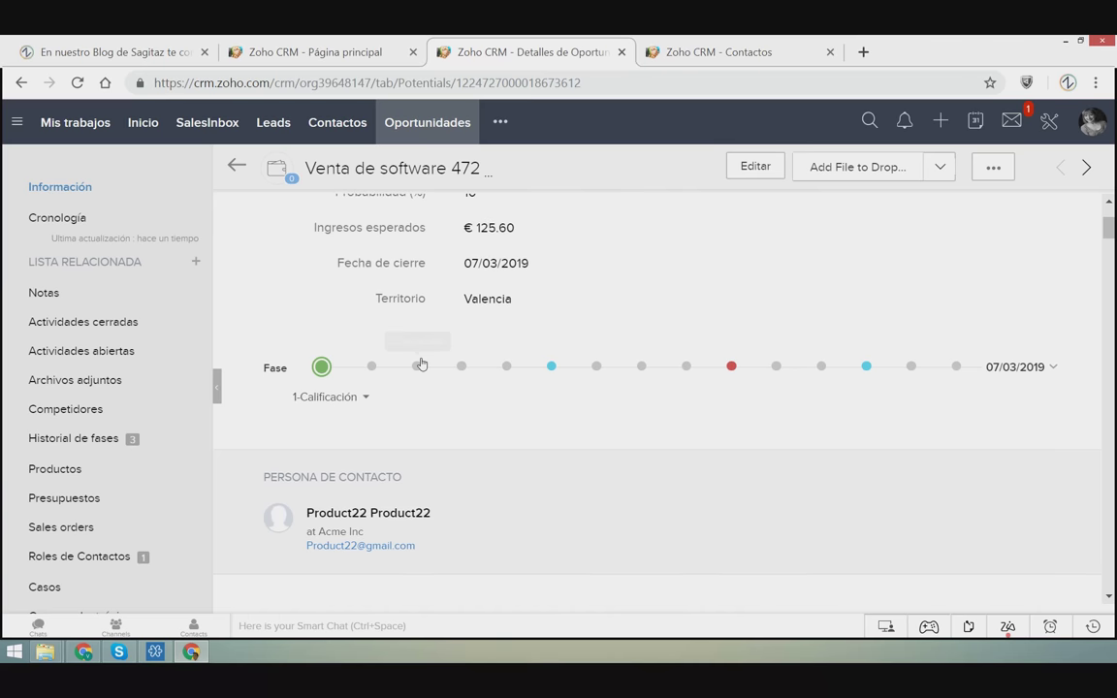
pyautogui.click(384, 379)
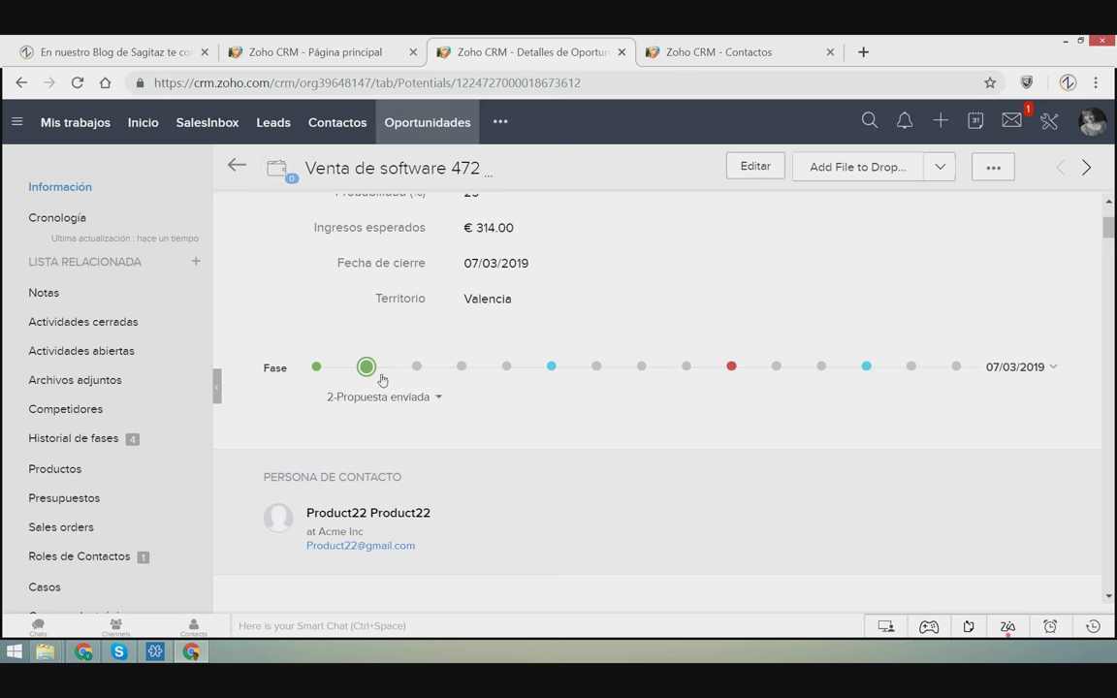
# Step: Examine the opportunity's fields under Información sobre Oportunidad, down to the commission fields in Cálculo de Comisiones
pyautogui.scroll(-6, 614, 477)
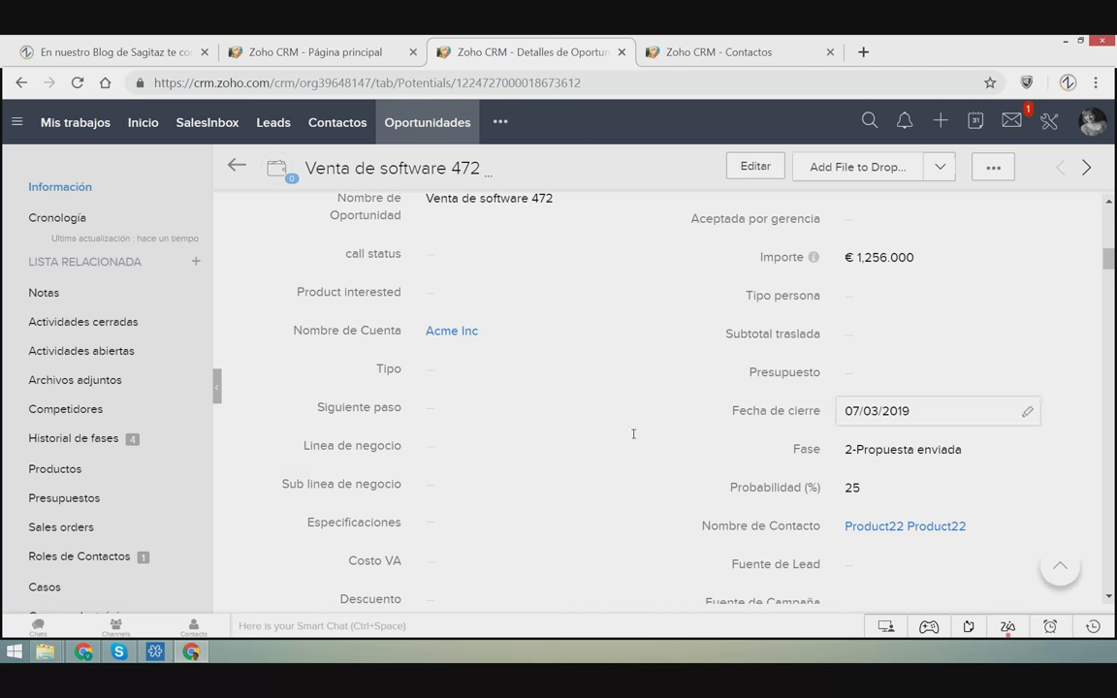
pyautogui.scroll(2, 633, 431)
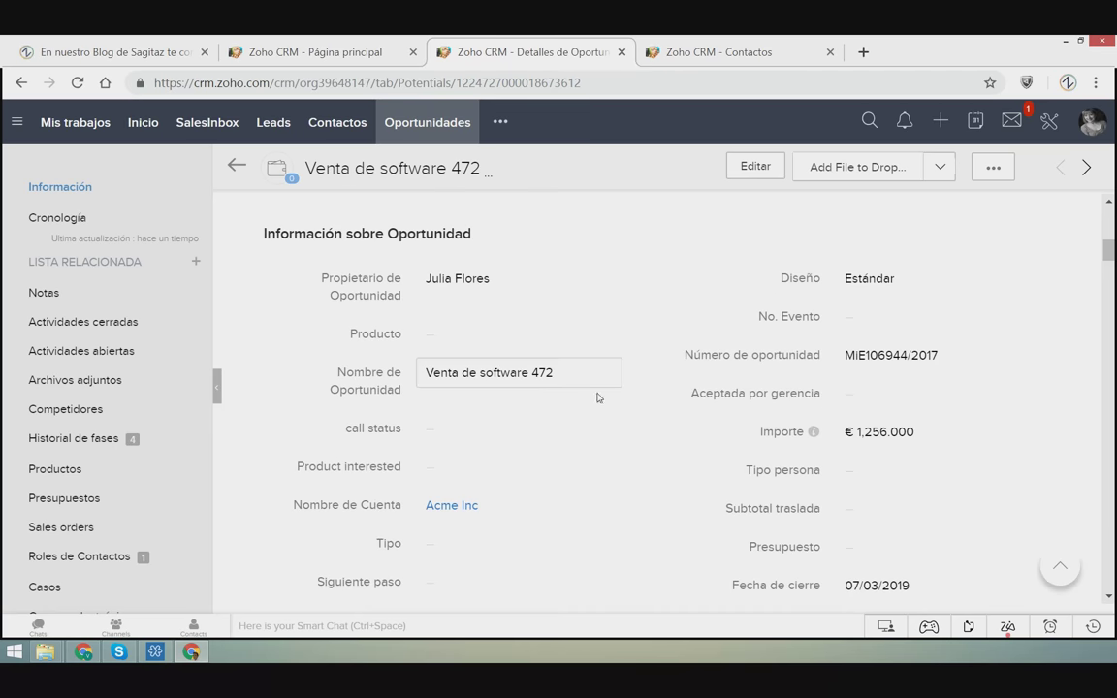
pyautogui.scroll(2, 597, 398)
pyautogui.scroll(2, 609, 405)
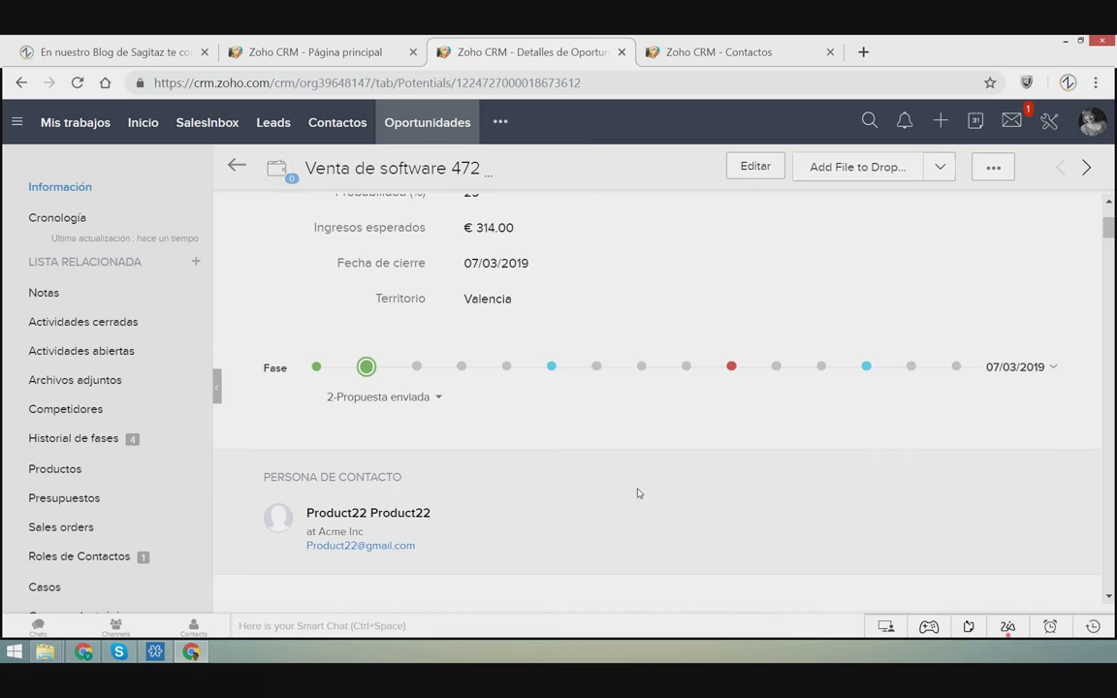
pyautogui.scroll(-7, 668, 501)
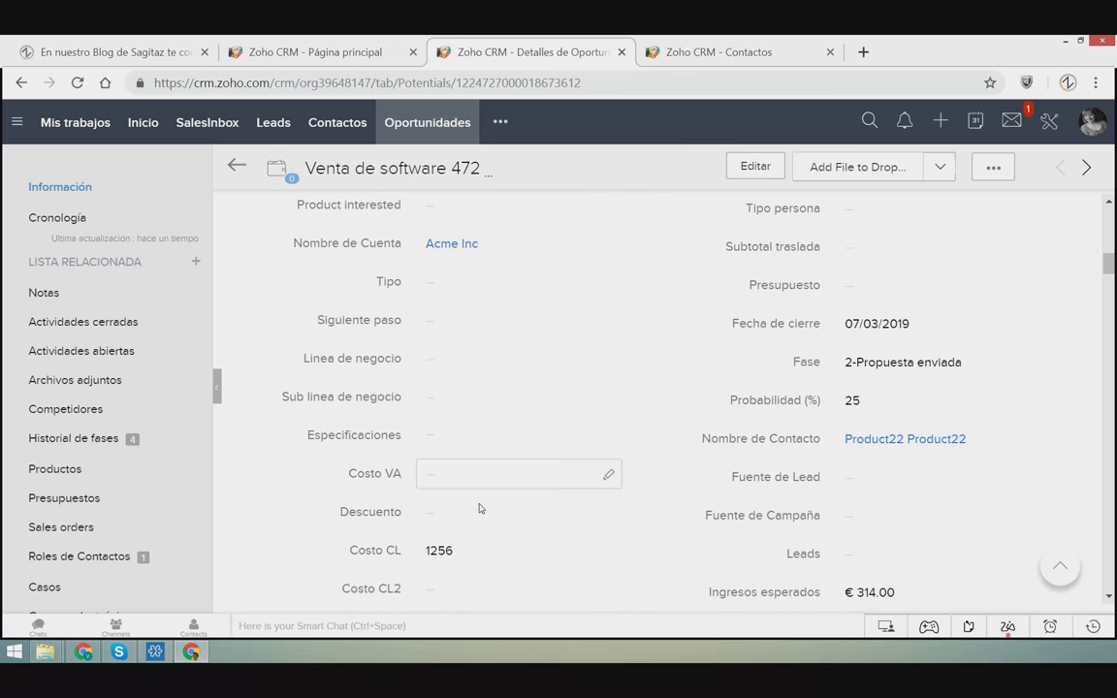
pyautogui.scroll(-1, 543, 495)
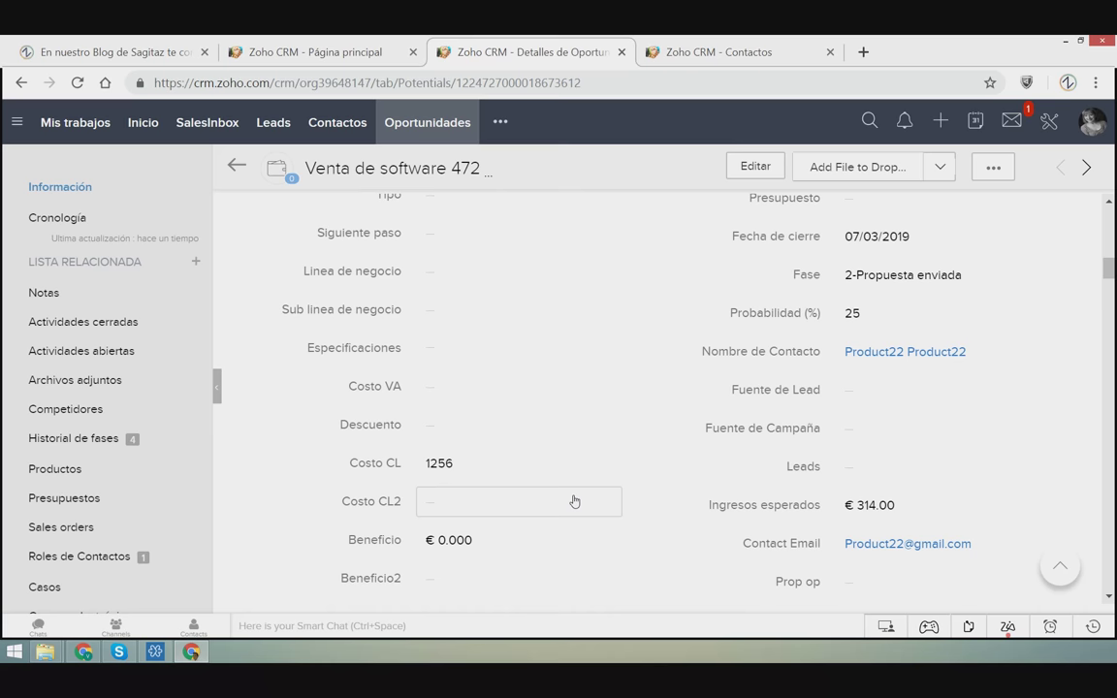
pyautogui.scroll(2, 496, 436)
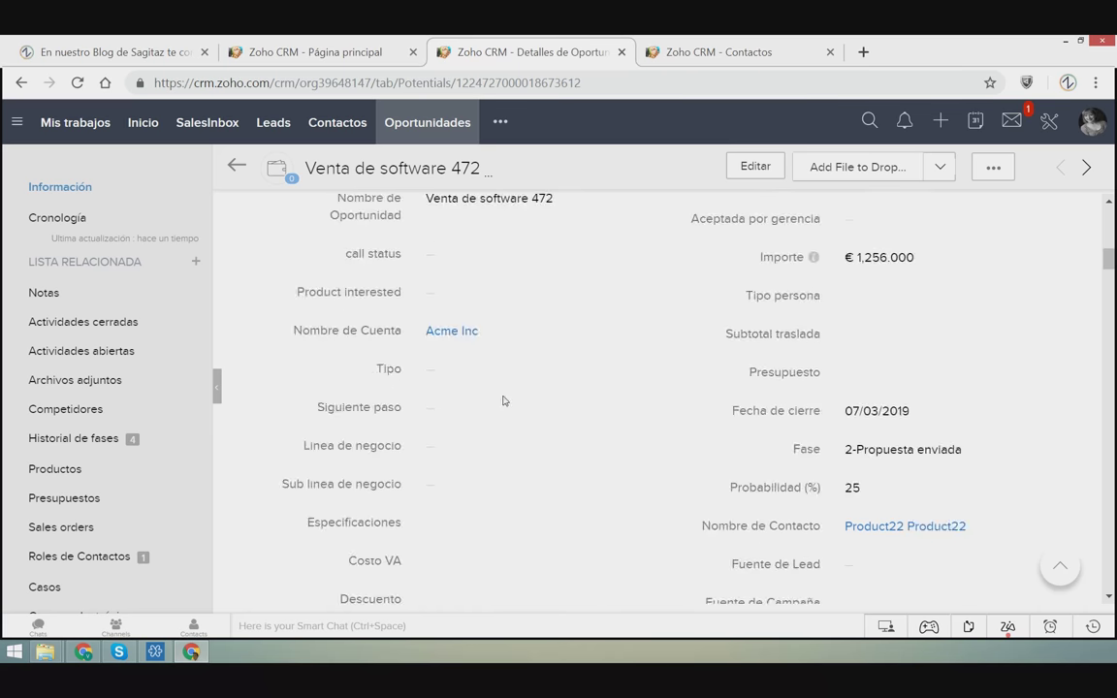
pyautogui.scroll(3, 558, 426)
pyautogui.scroll(-10, 612, 449)
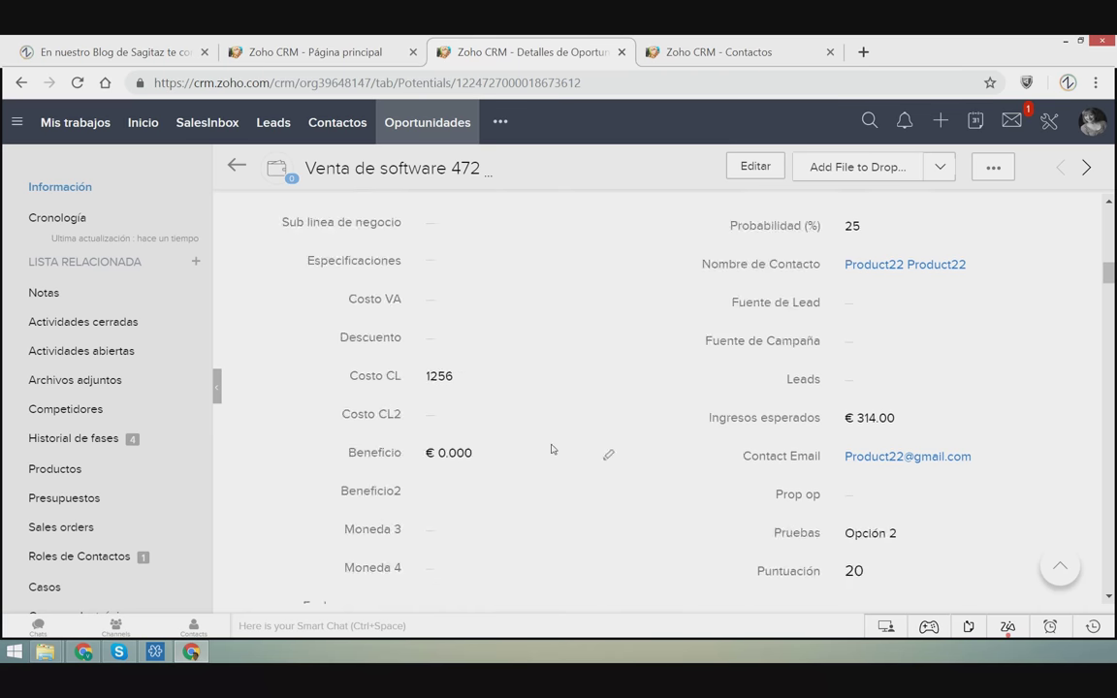
pyautogui.scroll(-4, 551, 435)
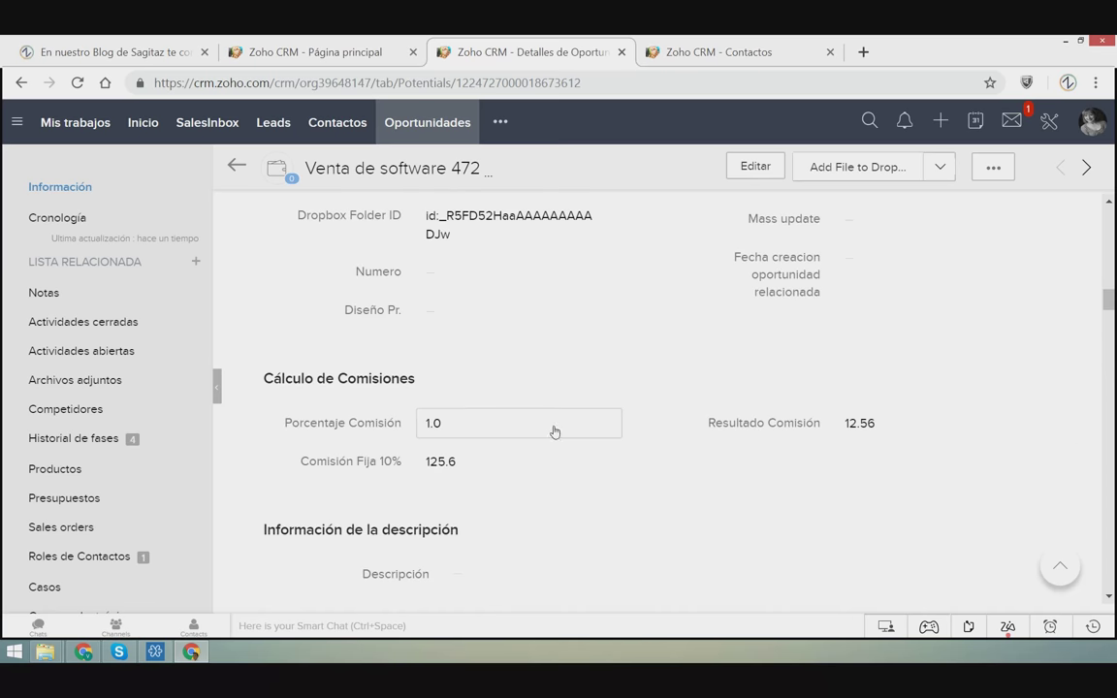
pyautogui.scroll(3, 584, 439)
pyautogui.scroll(10, 560, 441)
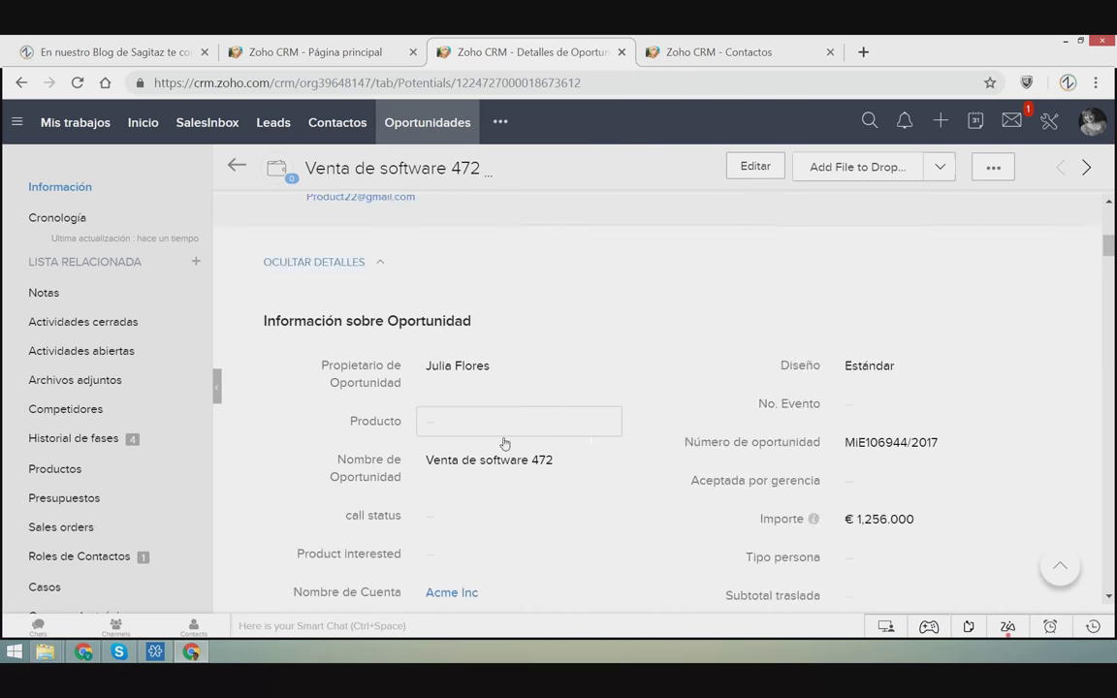
# Step: Advance the opportunity's Fase to 5- Firma del contrato on its timeline
pyautogui.scroll(3, 501, 438)
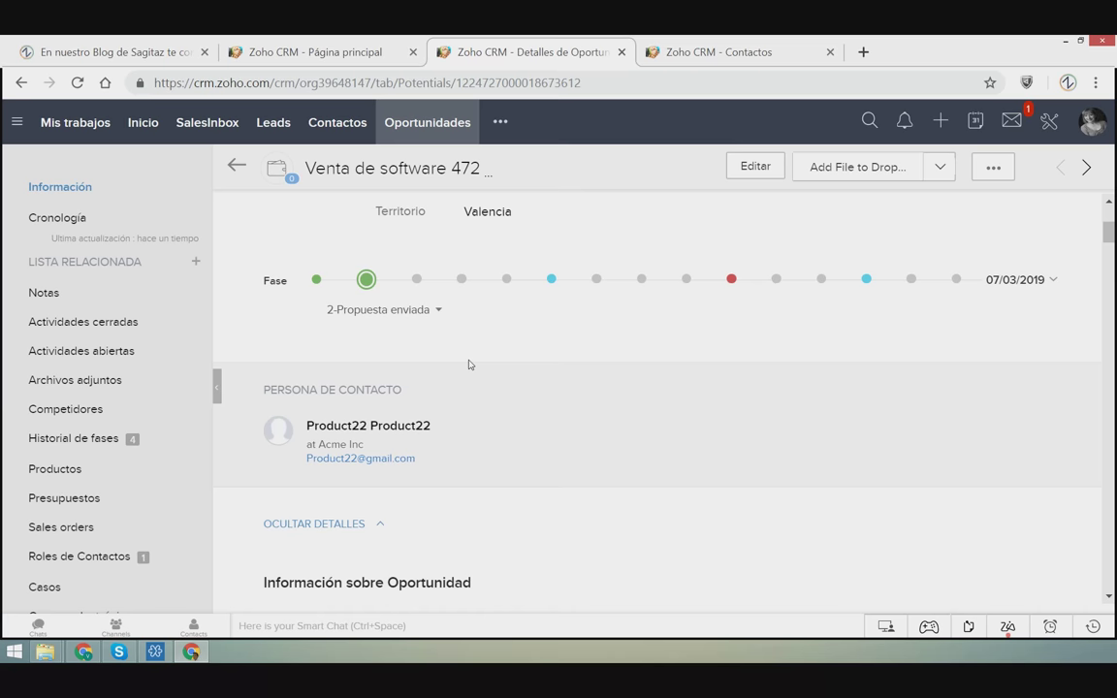
pyautogui.scroll(3, 468, 364)
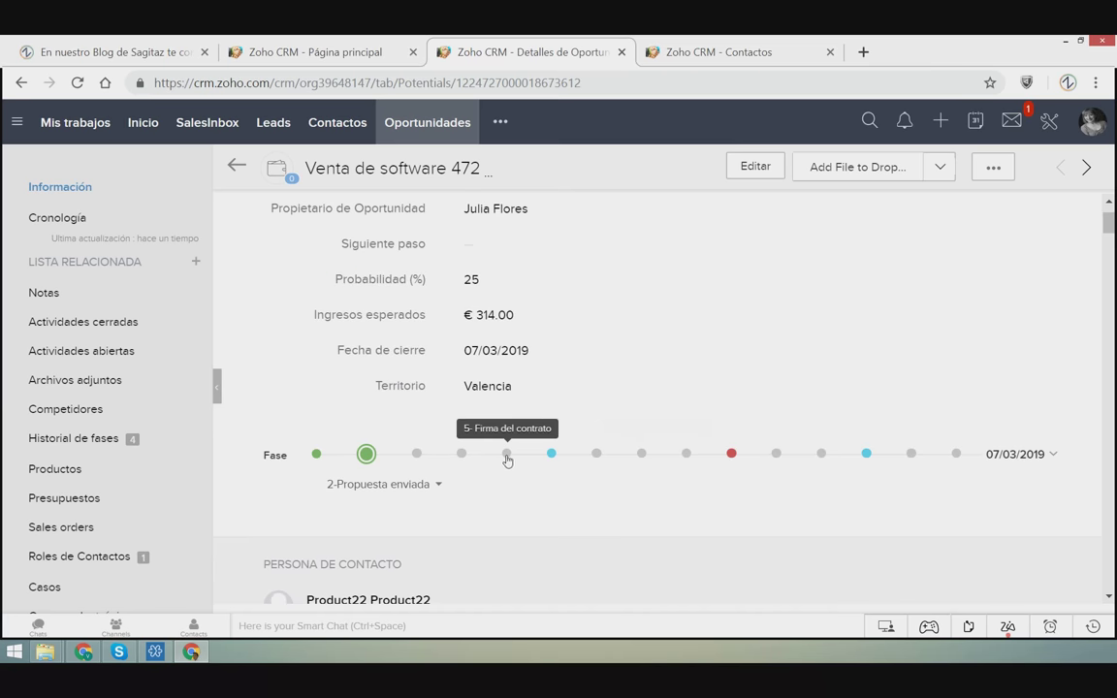
pyautogui.click(505, 456)
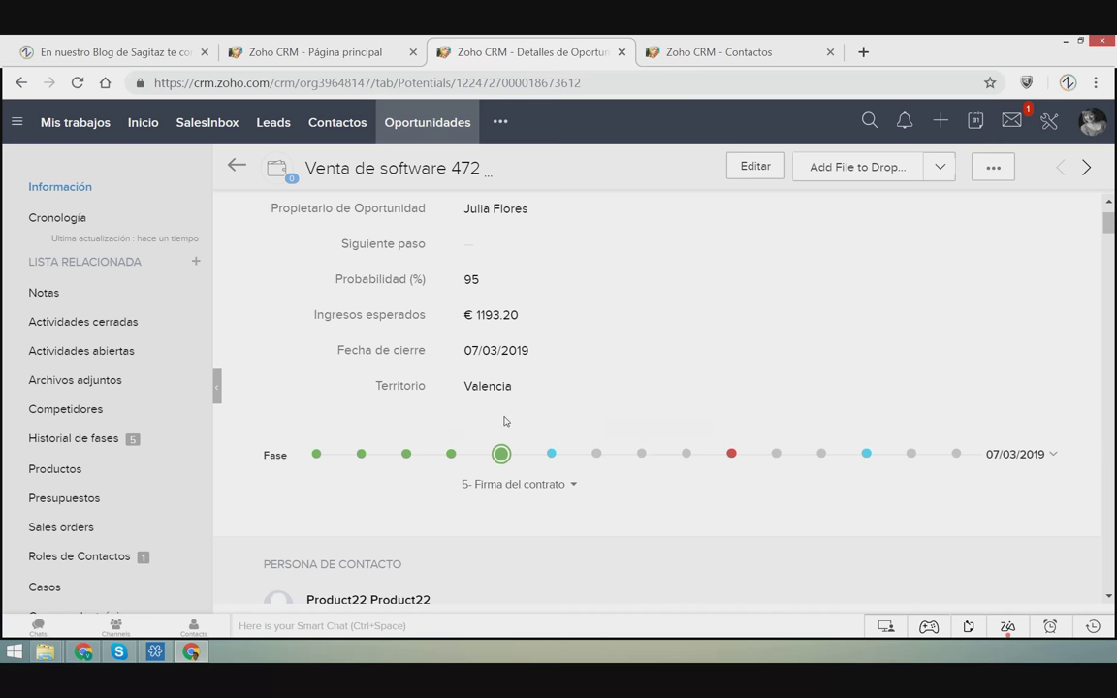
# Step: Review the Verificar detalles dialog for phase 6-Ganada y cerrada and cancel it without saving
pyautogui.scroll(-2, 506, 427)
pyautogui.scroll(3, 529, 514)
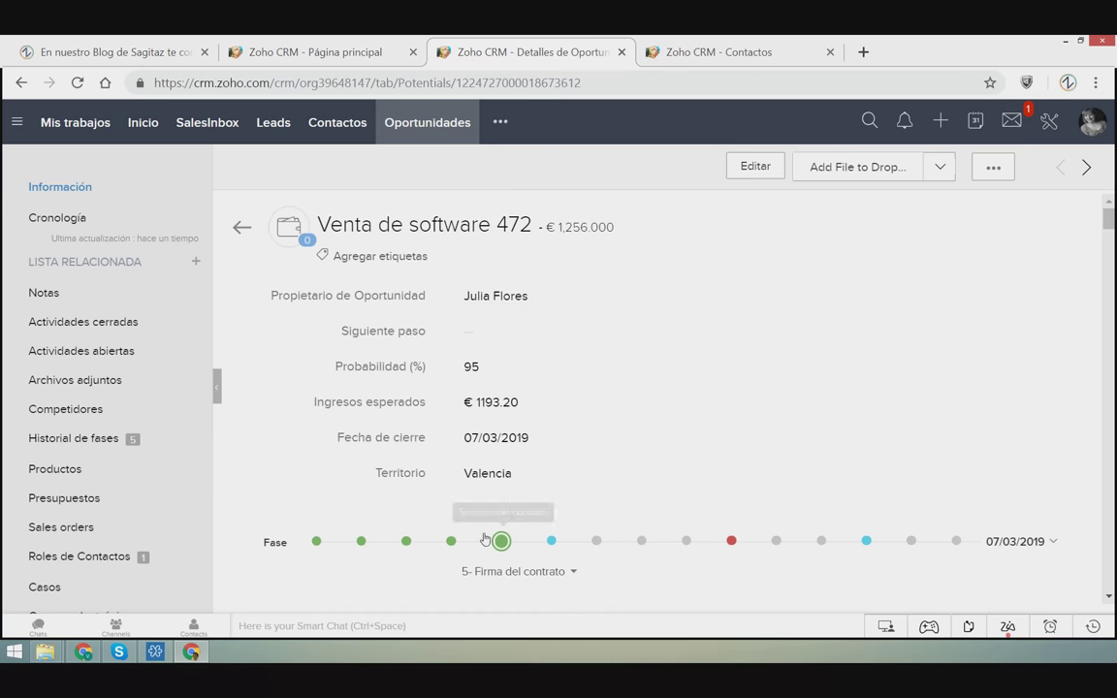
pyautogui.click(551, 541)
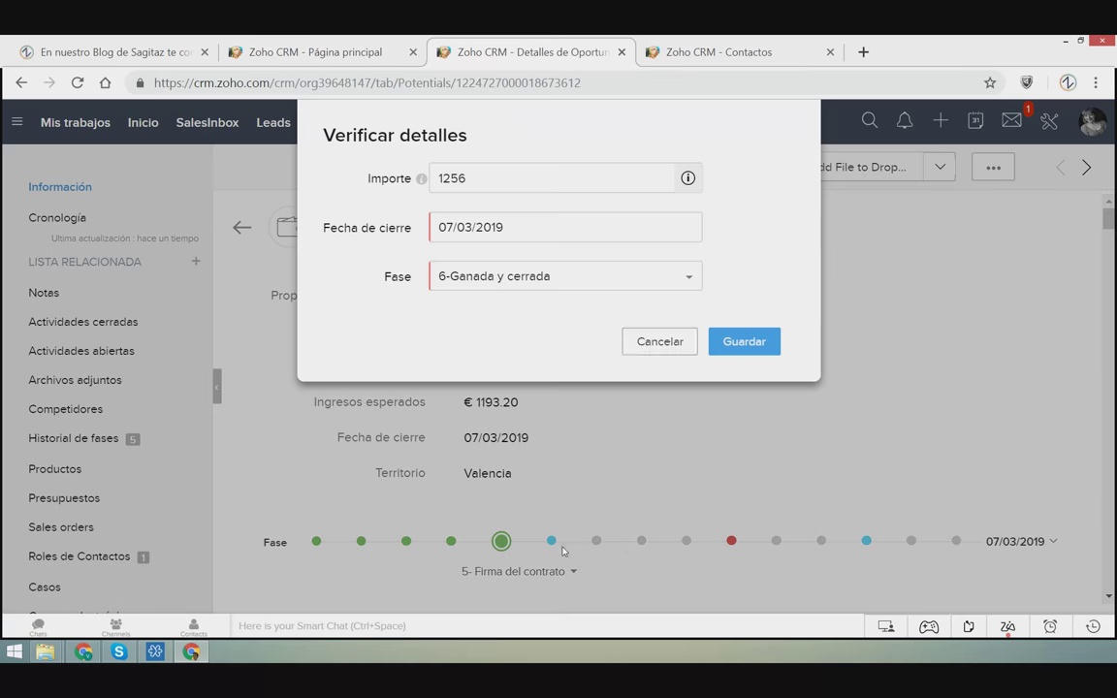
pyautogui.click(631, 346)
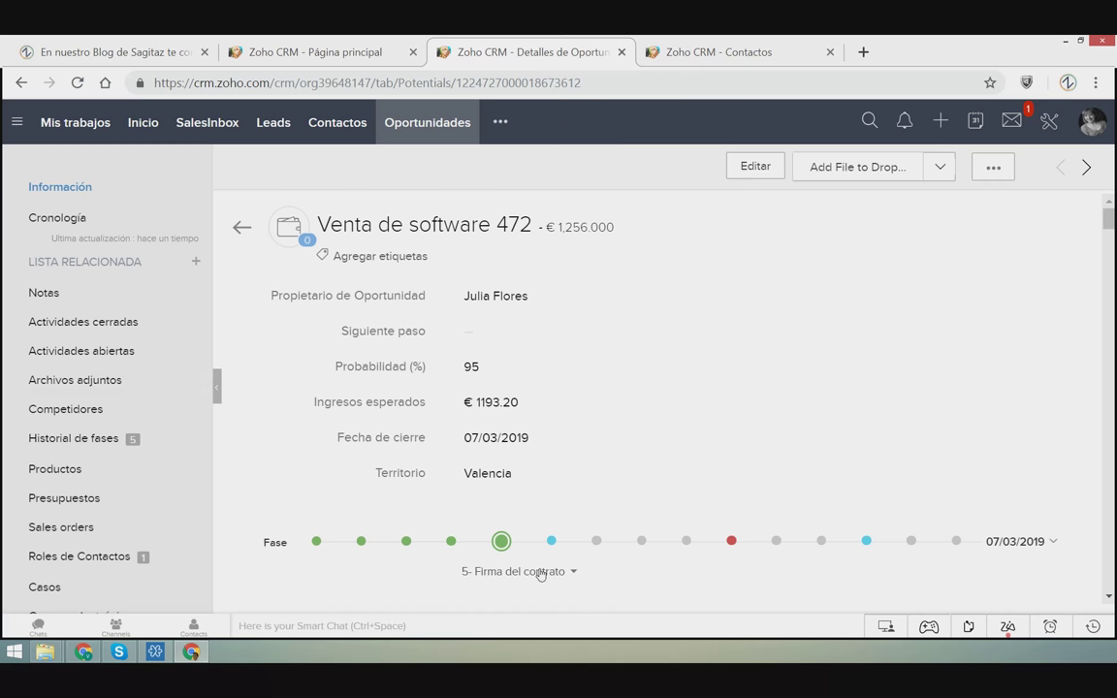
pyautogui.scroll(-1, 559, 391)
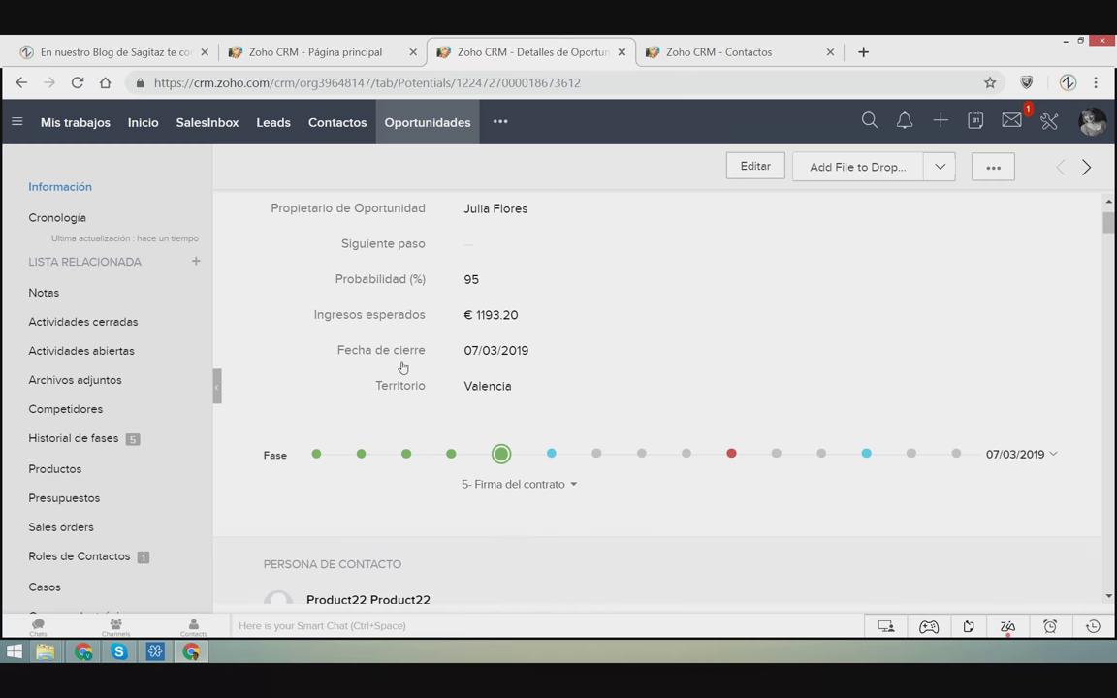
pyautogui.scroll(1, 402, 367)
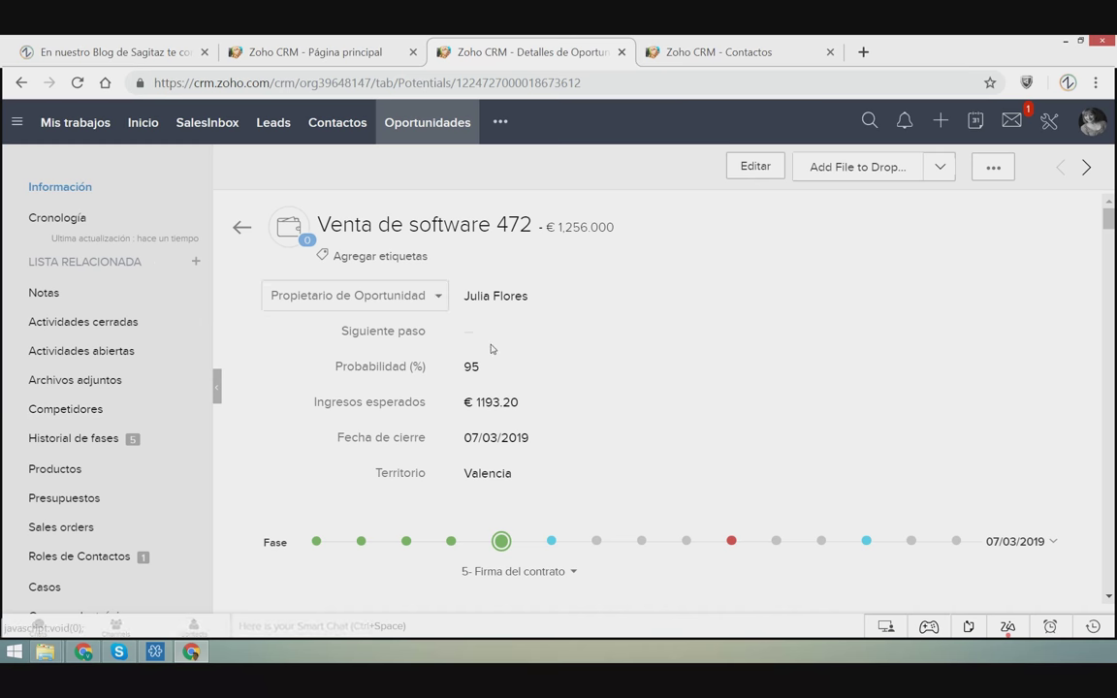
# Step: Open the opportunity's contact person in a new browser tab
pyautogui.scroll(-4, 519, 402)
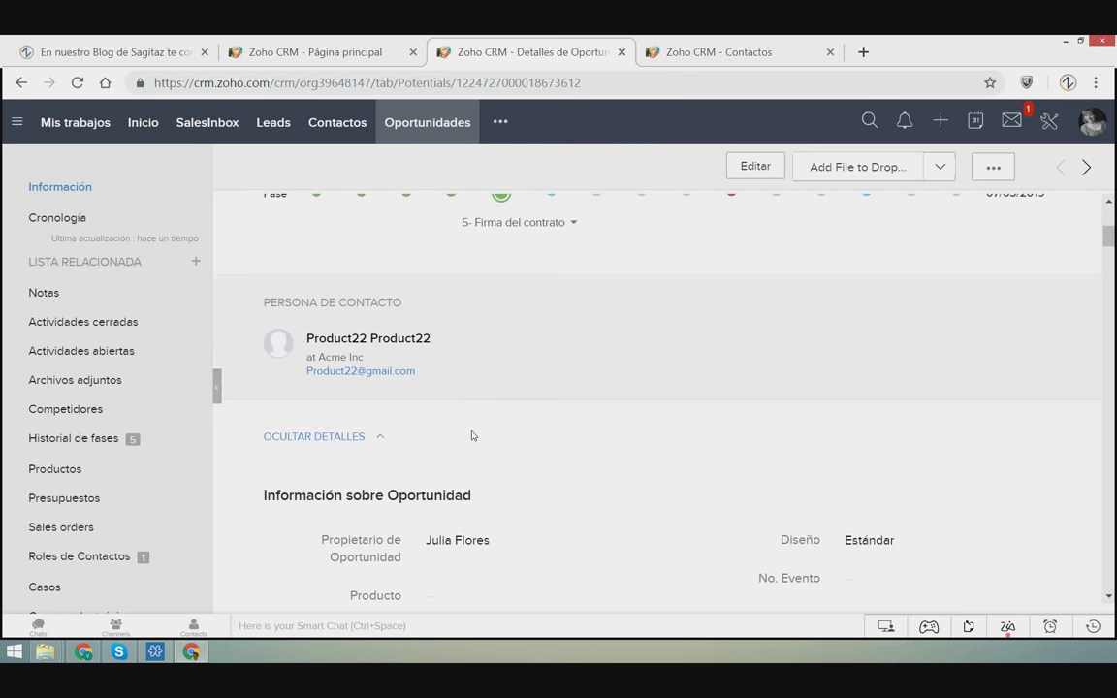
pyautogui.rightClick(352, 338)
pyautogui.click(407, 355)
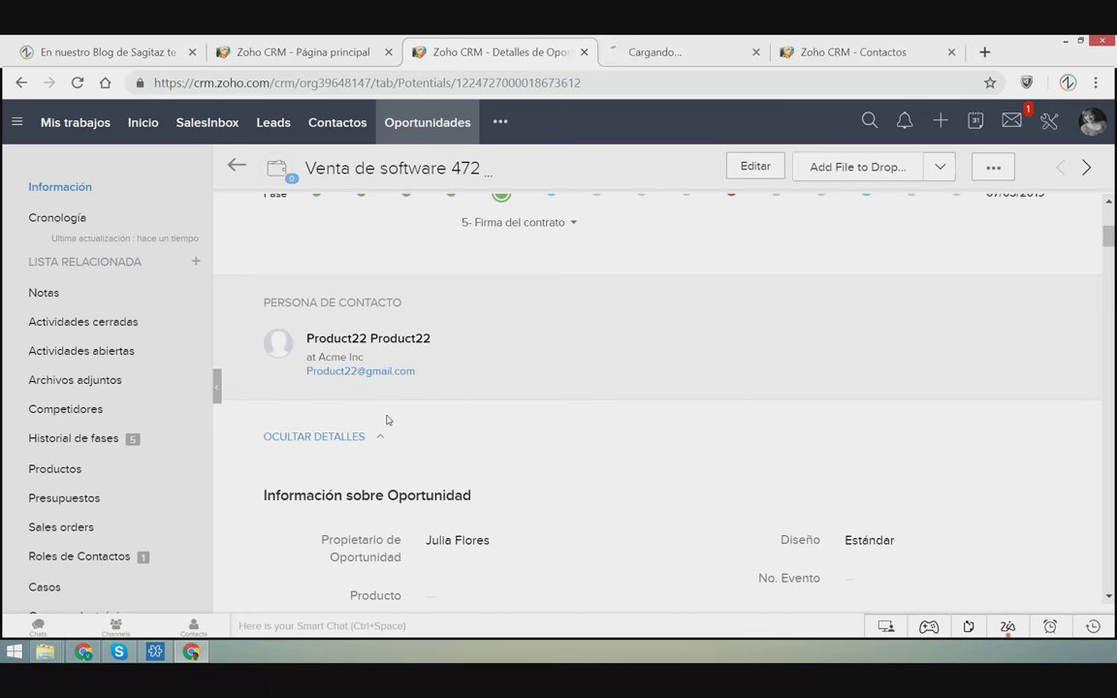
# Step: Start a new note in the opportunity's Notas section and mention the opportunity's owner with @
pyautogui.click(58, 303)
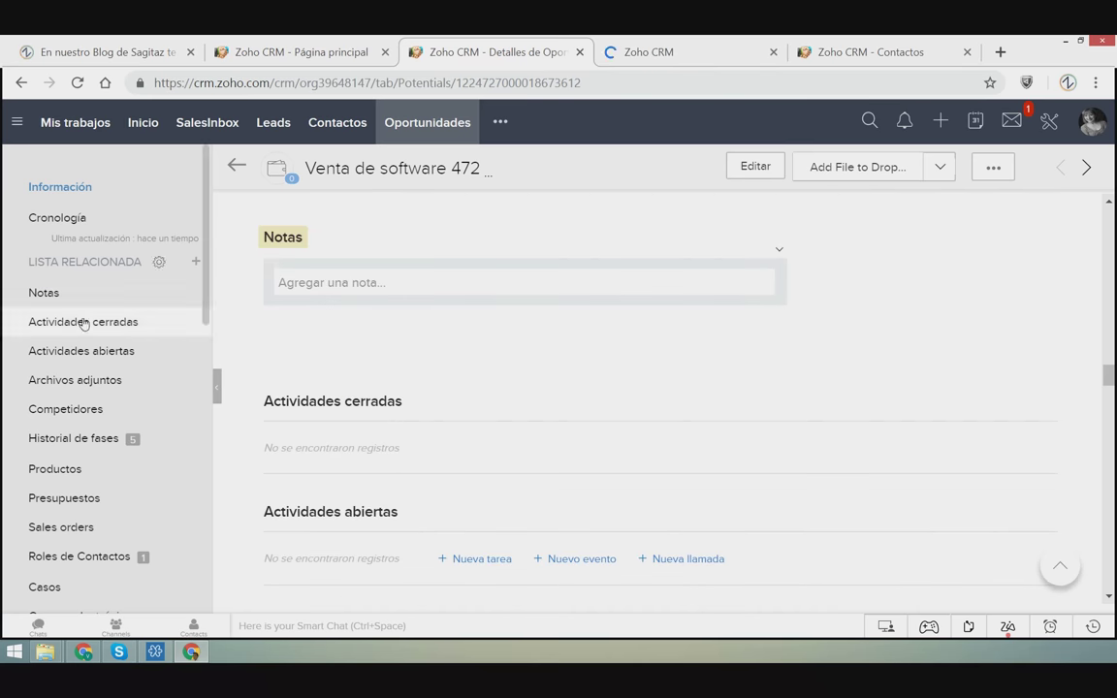
pyautogui.moveTo(301, 243); pyautogui.dragTo(267, 239)
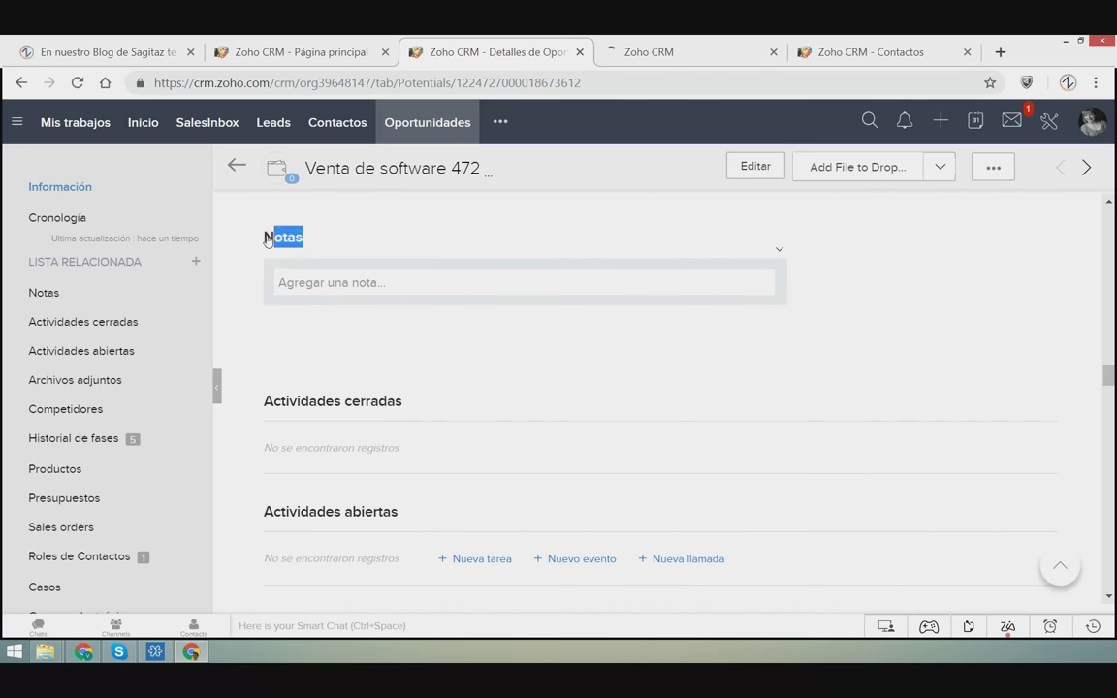
pyautogui.click(356, 280)
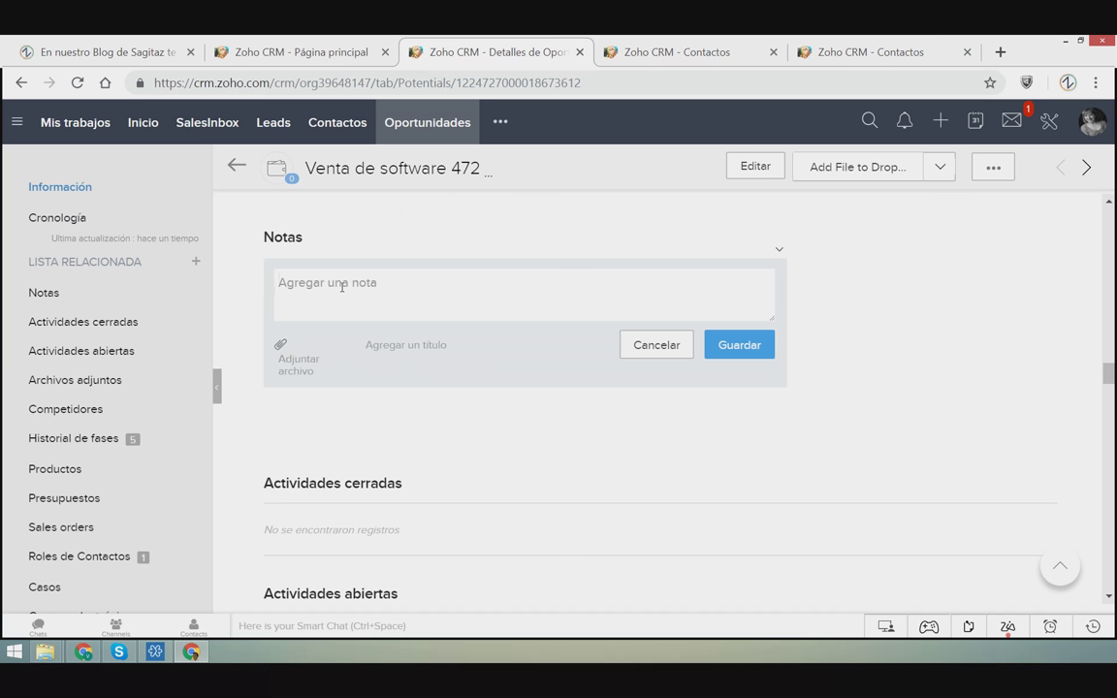
pyautogui.write('@')
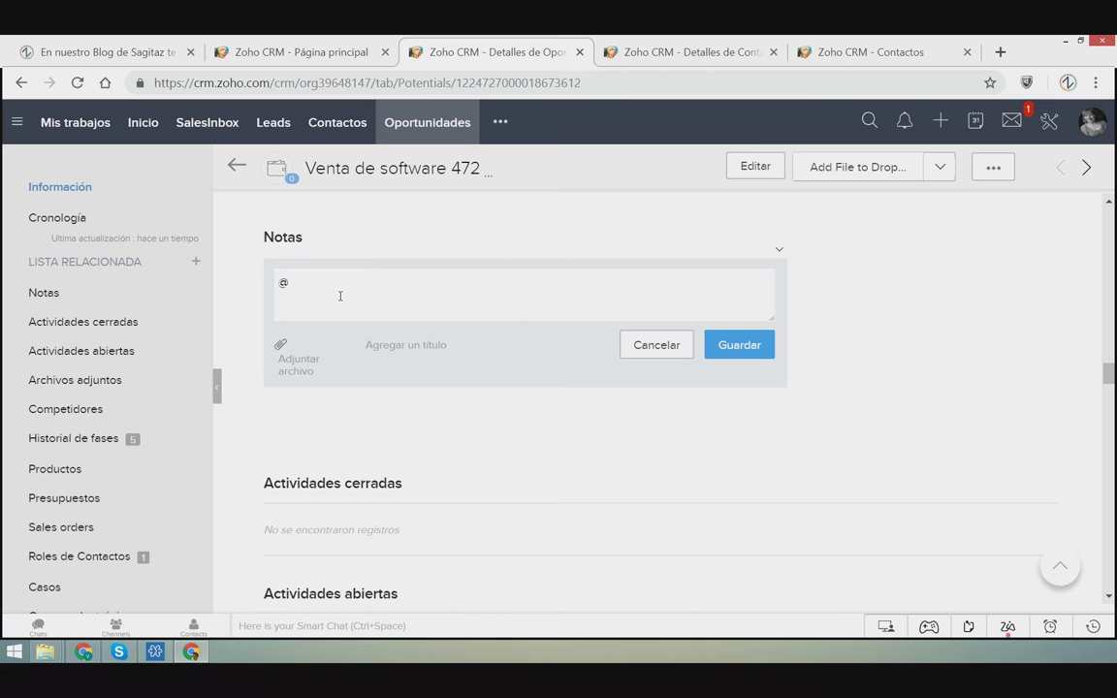
pyautogui.write('j')
pyautogui.click(350, 344)
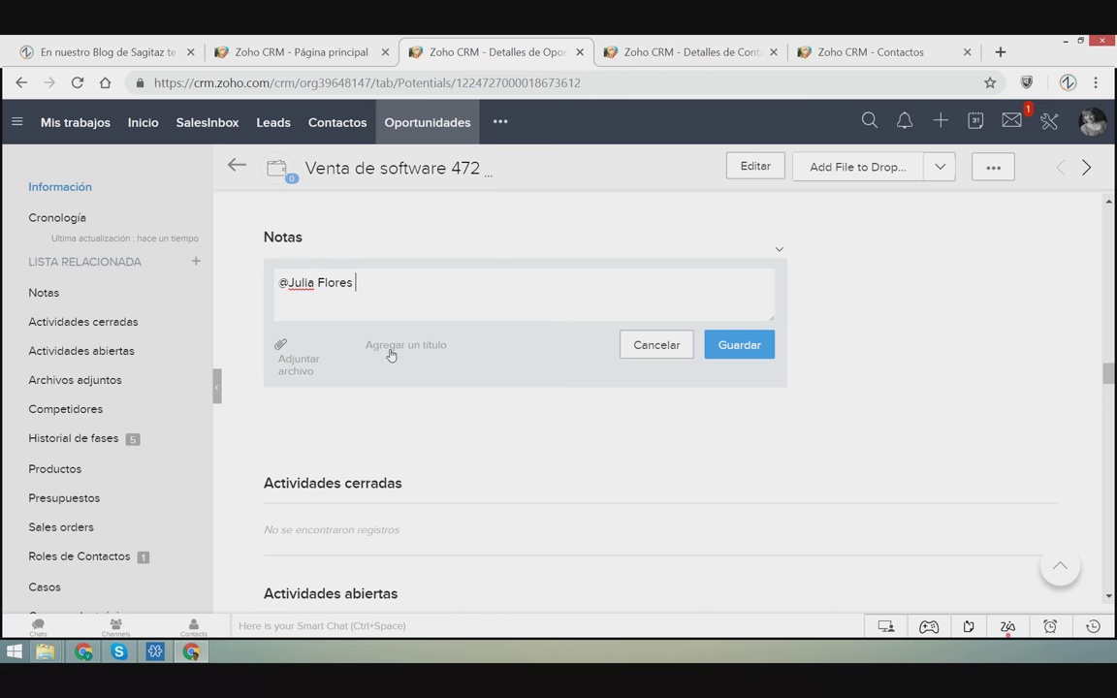
# Step: Complete the note with the text "el cliente solicita cotización." after the mention and save it
pyautogui.write('el cliente solicigta co')
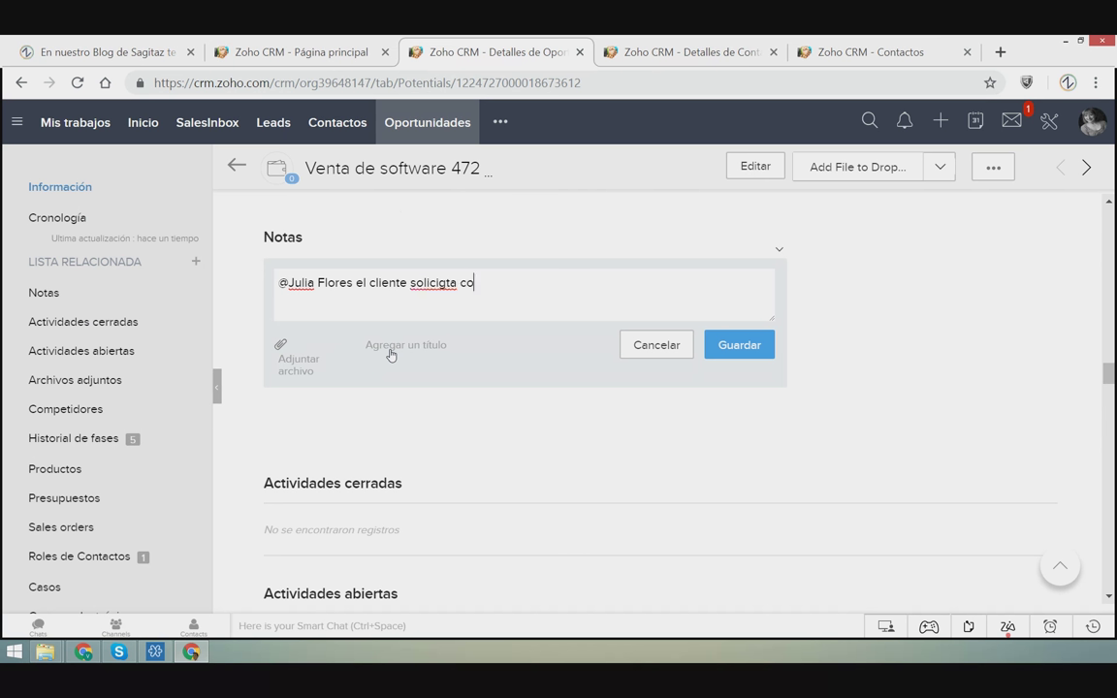
pyautogui.press('BackSpace')
pyautogui.press('BackSpace')
pyautogui.press('BackSpace')
pyautogui.press('BackSpace')
pyautogui.press('BackSpace')
pyautogui.press('BackSpace')
pyautogui.write('ta cotización.')
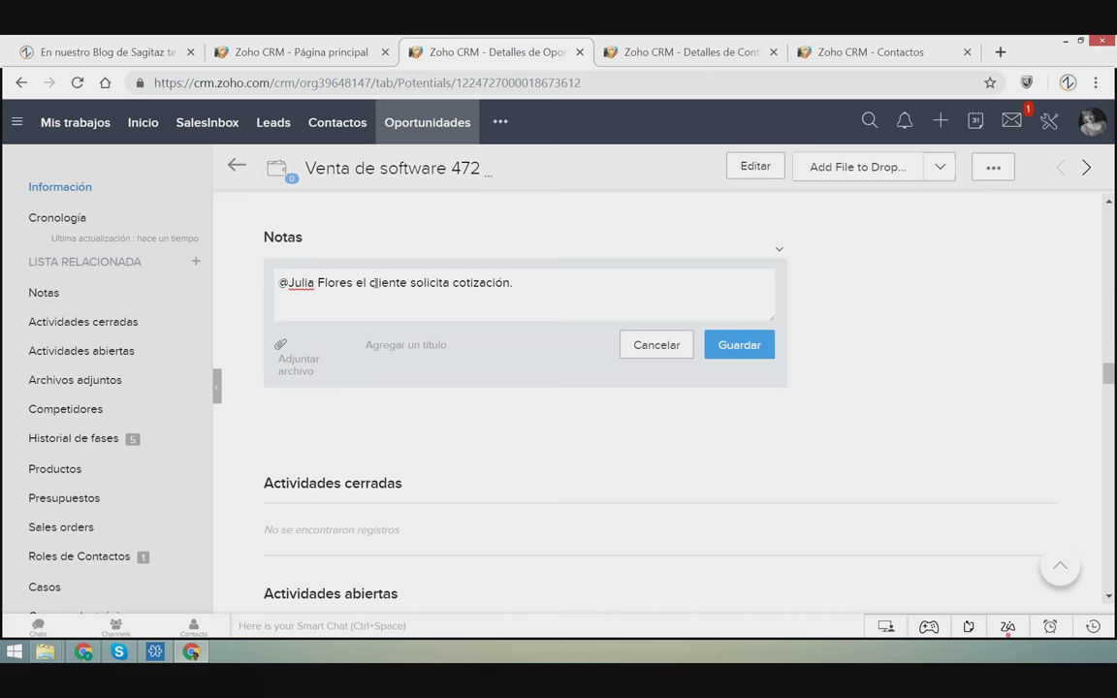
pyautogui.click(757, 346)
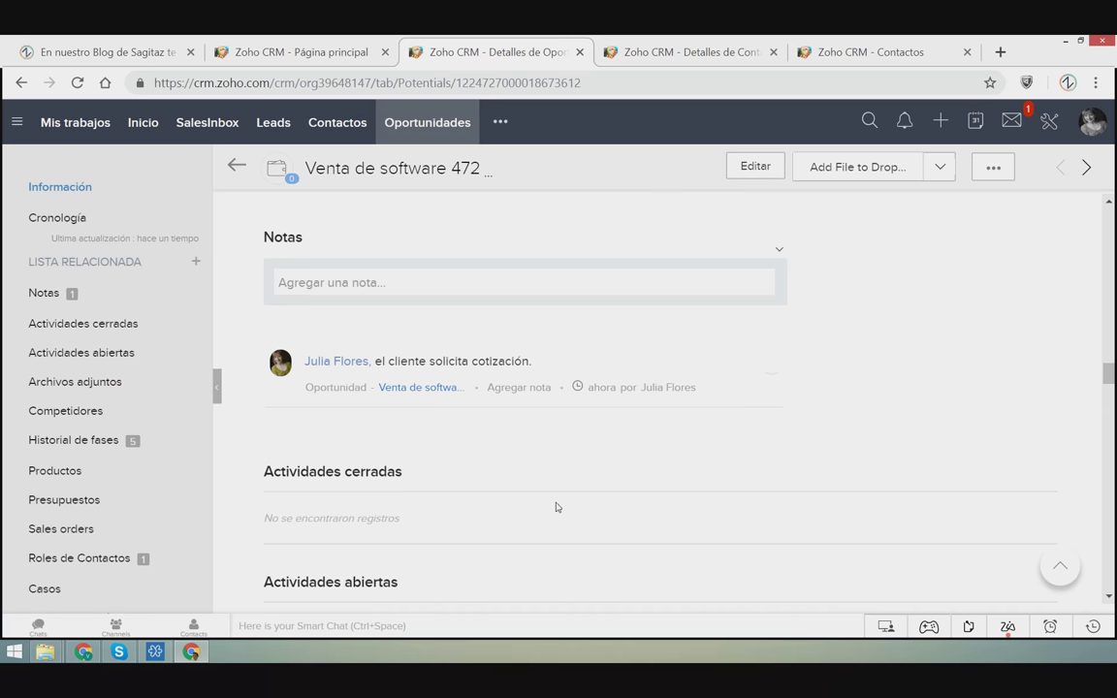
# Step: Review the saved note and open a blank note entry to view its title and file attachment options
pyautogui.moveTo(375, 360); pyautogui.dragTo(449, 361)
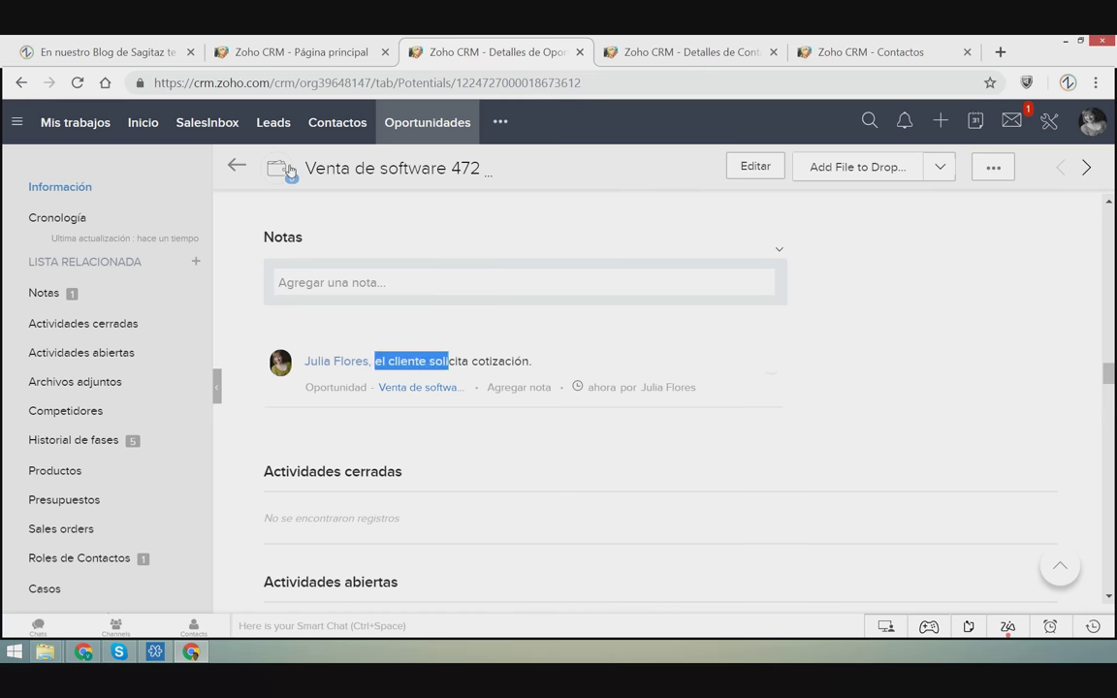
pyautogui.scroll(2, 432, 242)
pyautogui.scroll(-1, 507, 516)
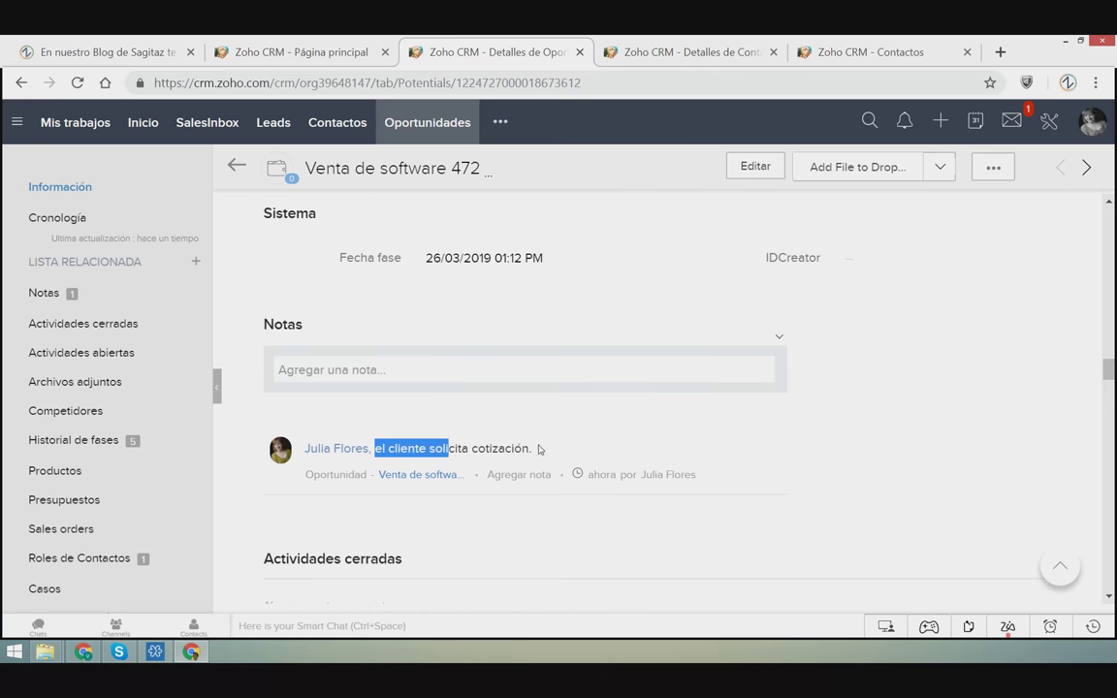
pyautogui.click(728, 379)
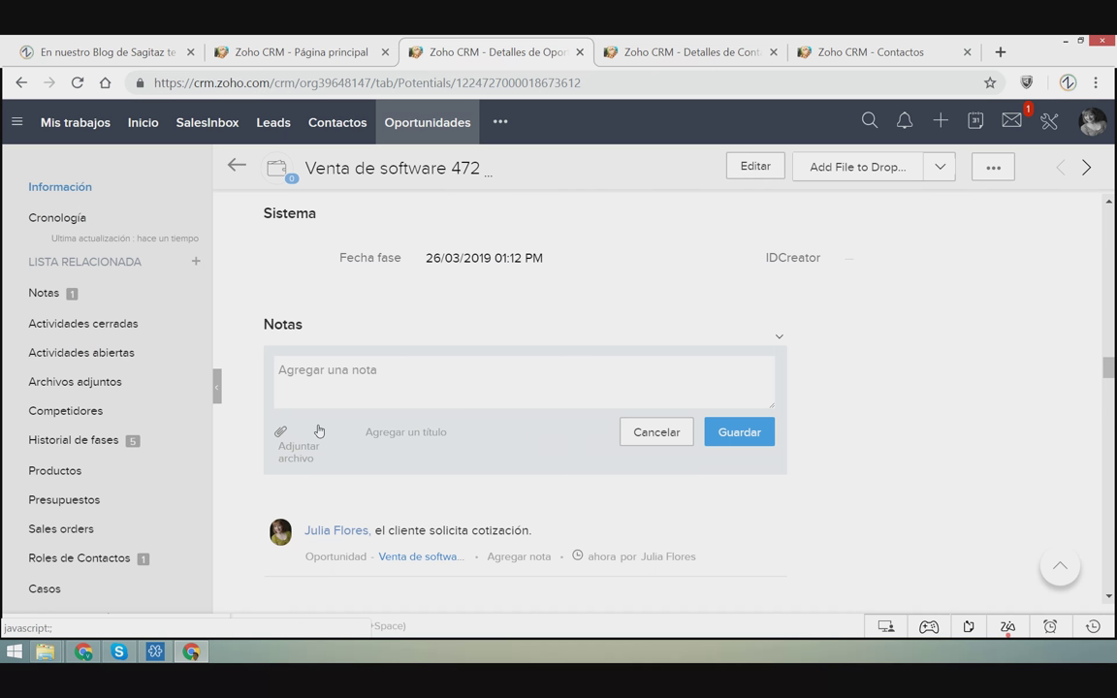
# Step: View the closed and open activities sections, and open the Crear Llamada form and close it without saving
pyautogui.click(107, 324)
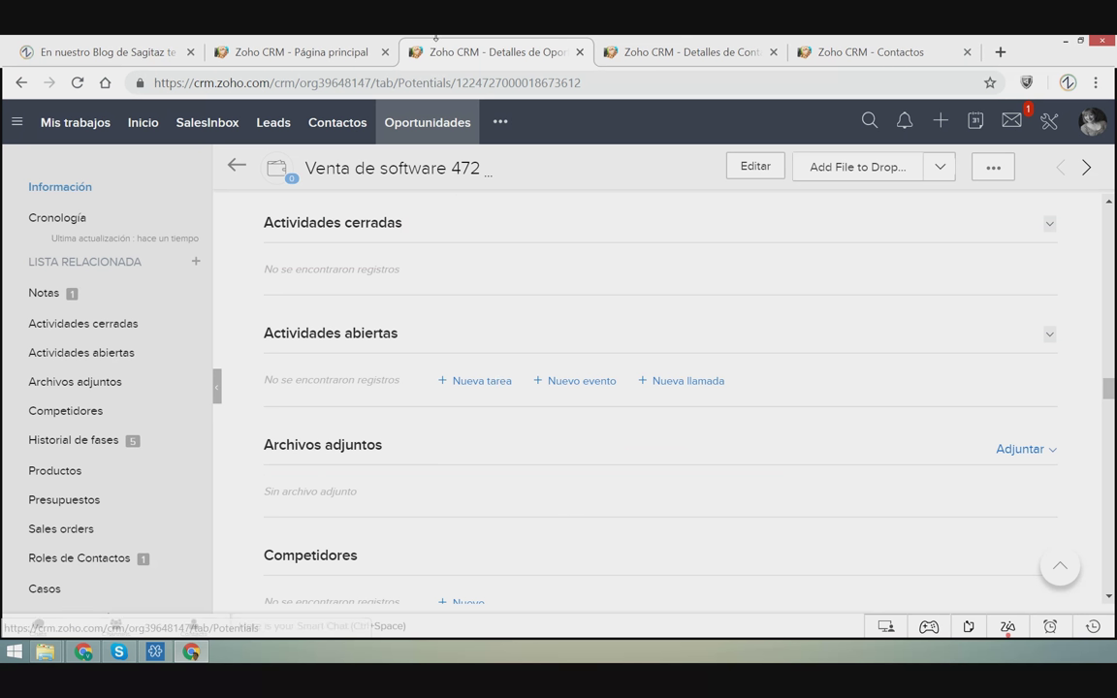
pyautogui.click(654, 56)
pyautogui.click(543, 56)
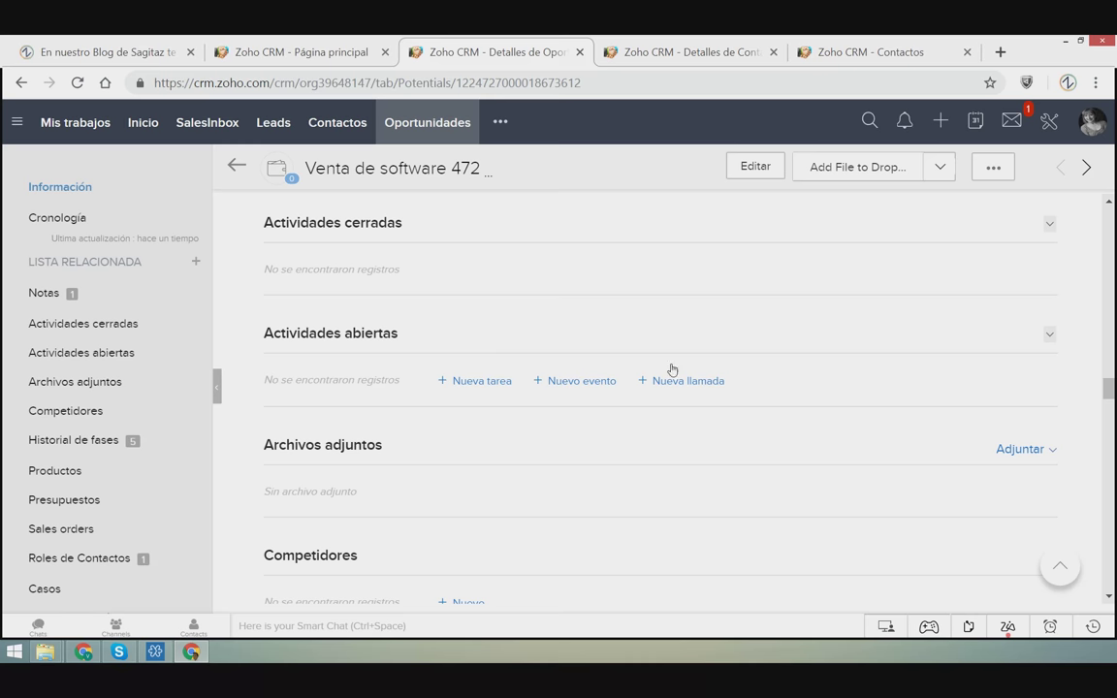
pyautogui.click(710, 413)
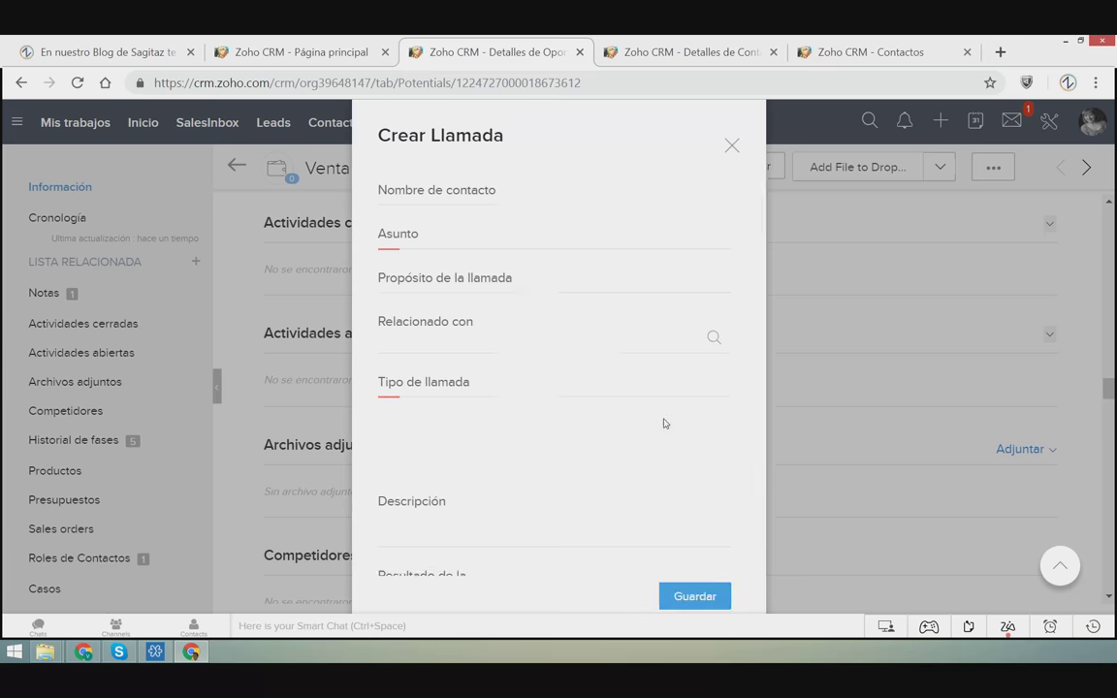
pyautogui.click(732, 147)
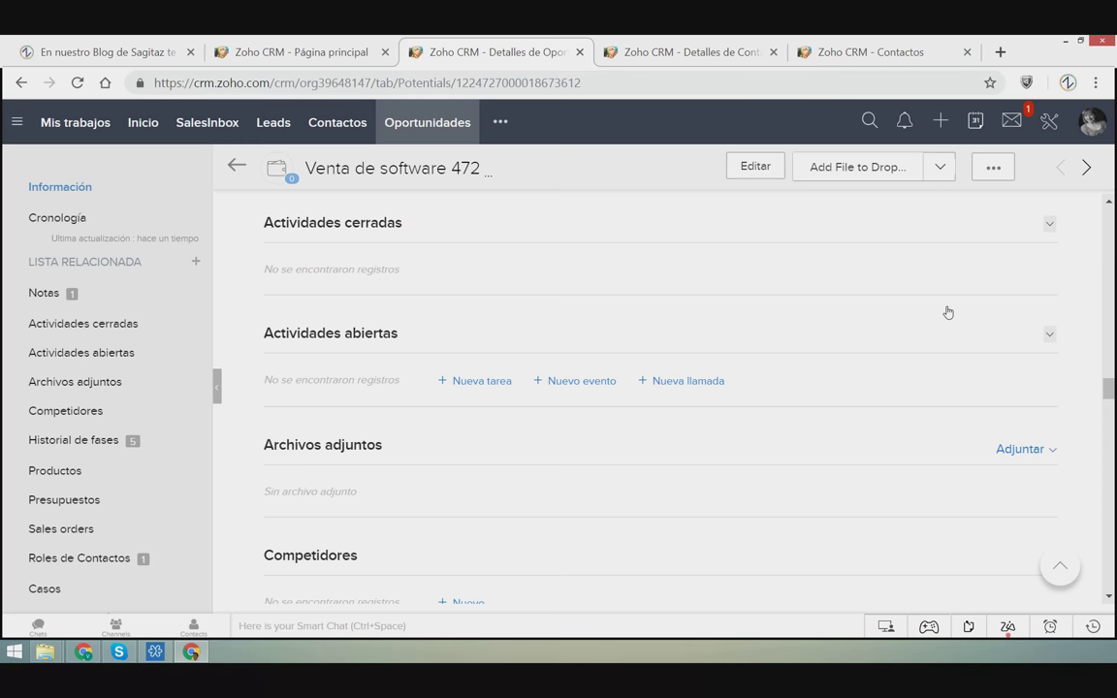
# Step: View the monthly calendar, close it, and review the opportunity's open and closed activities sections
pyautogui.click(976, 120)
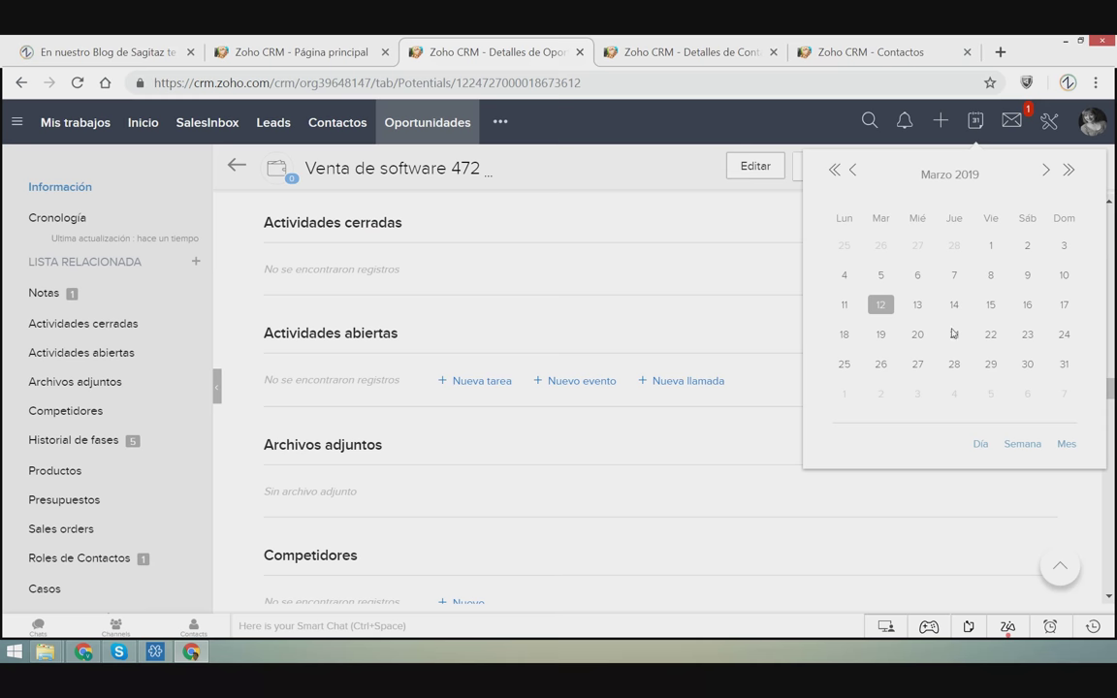
pyautogui.click(678, 437)
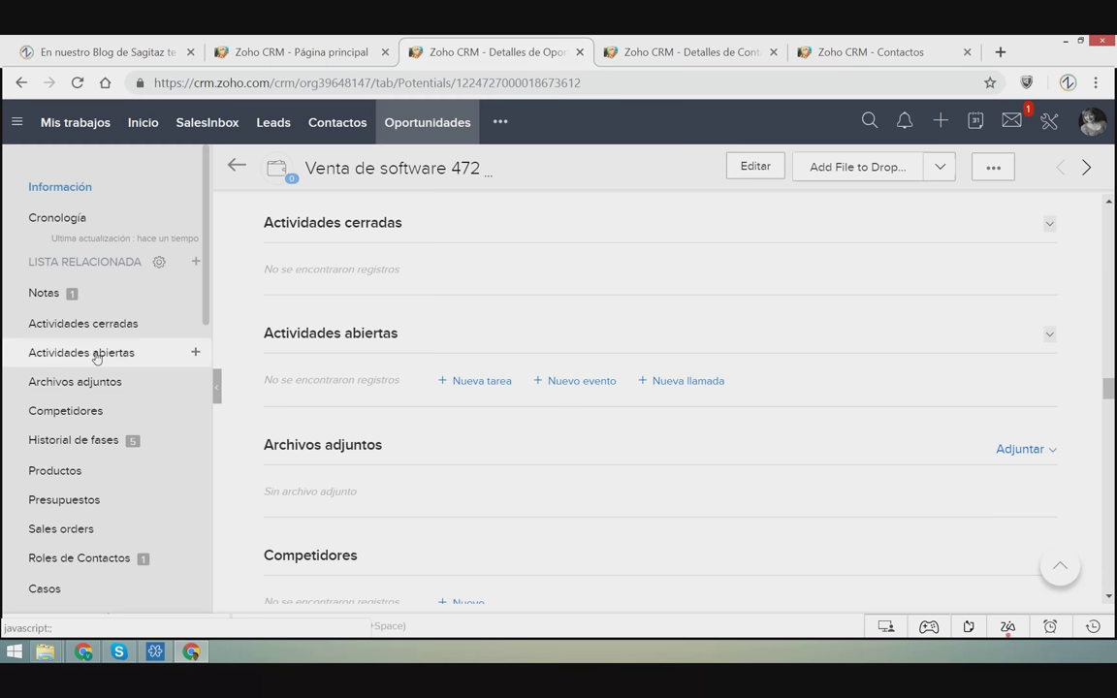
pyautogui.tripleClick(293, 330)
pyautogui.moveTo(264, 222); pyautogui.dragTo(412, 235)
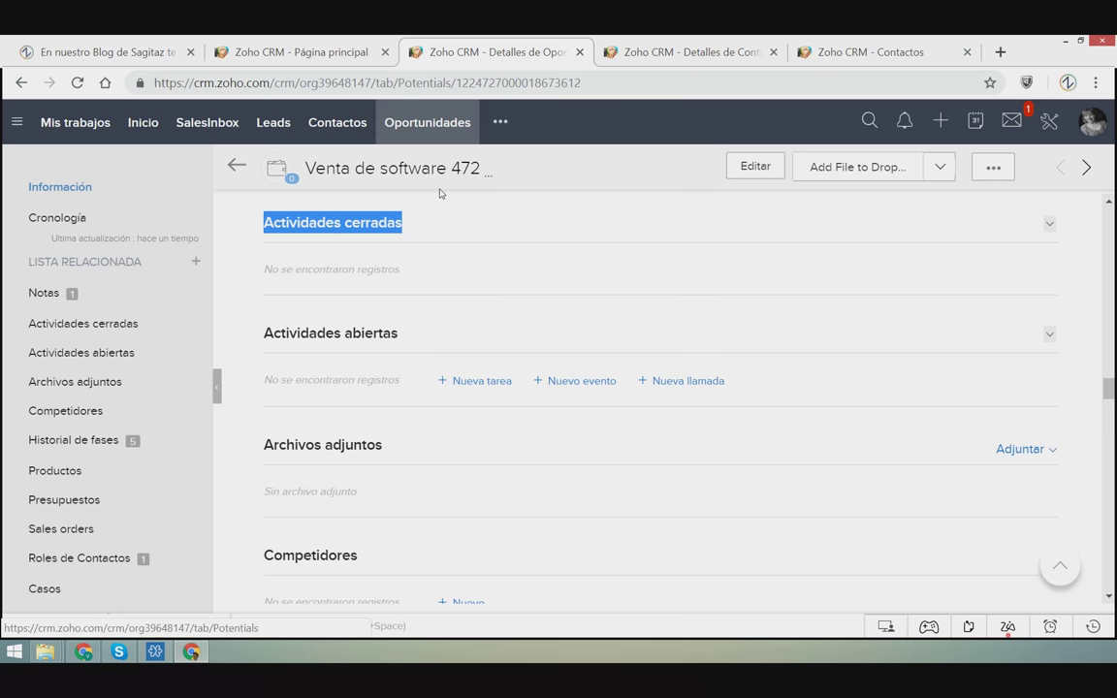
# Step: Go to the opportunity's Archivos adjuntos section and view the available attachment sources without attaching anything
pyautogui.click(102, 382)
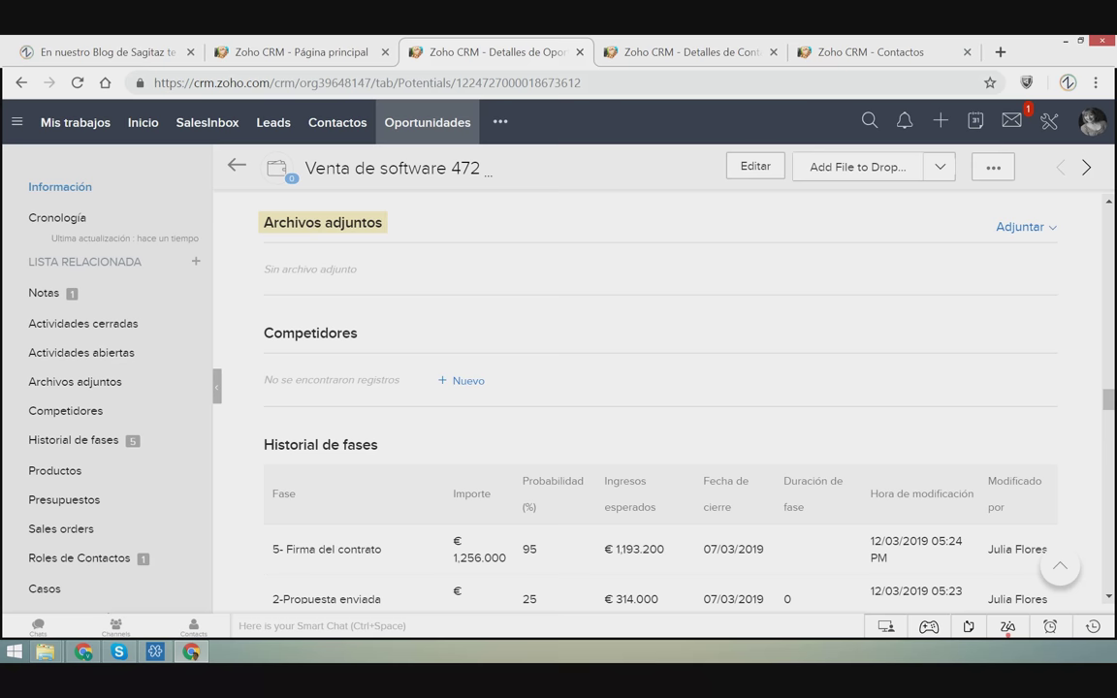
pyautogui.click(1024, 231)
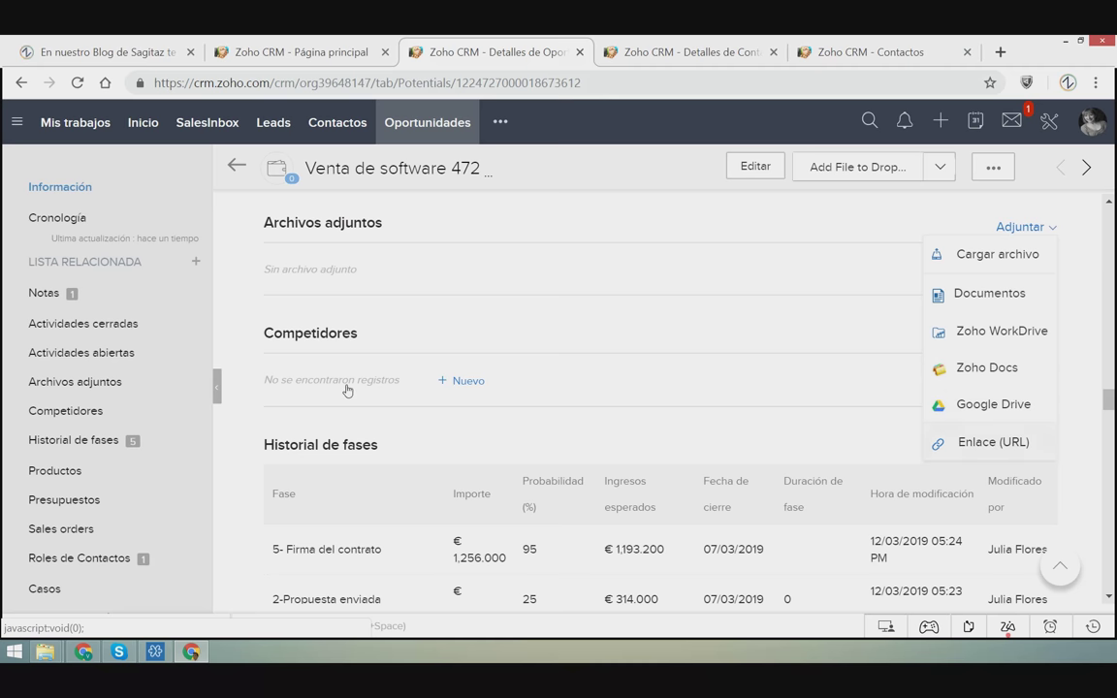
pyautogui.click(279, 381)
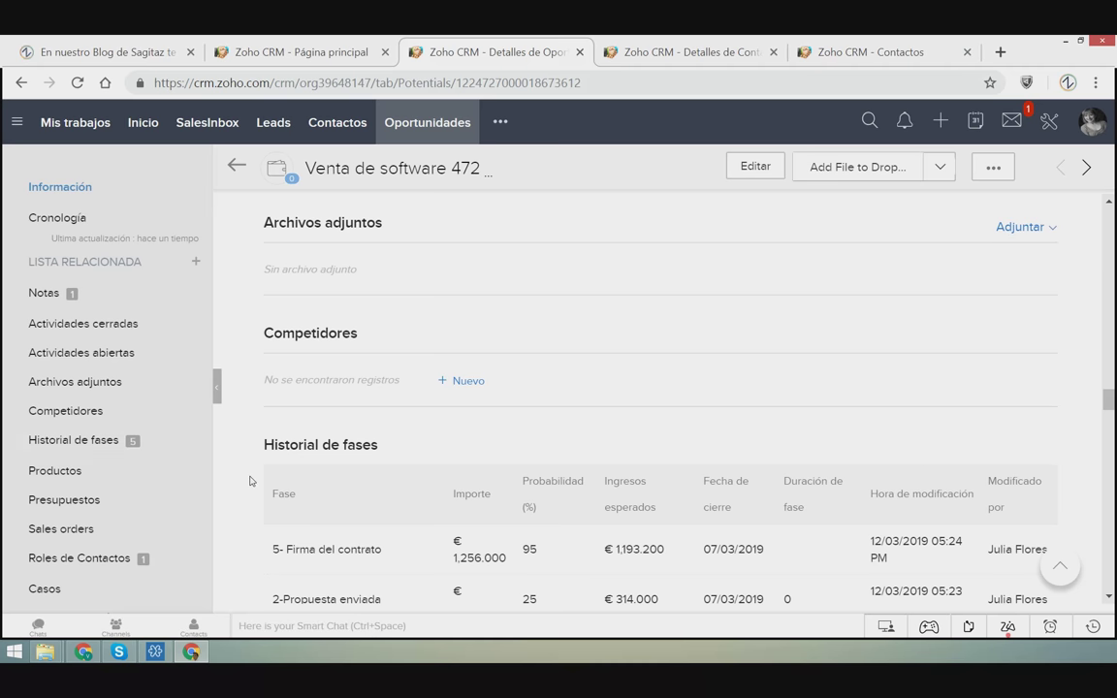
# Step: Browse the opportunity's related lists from Competidores and Historial de fases through Productos to Roles de Contactos and Casos
pyautogui.scroll(-2, 136, 454)
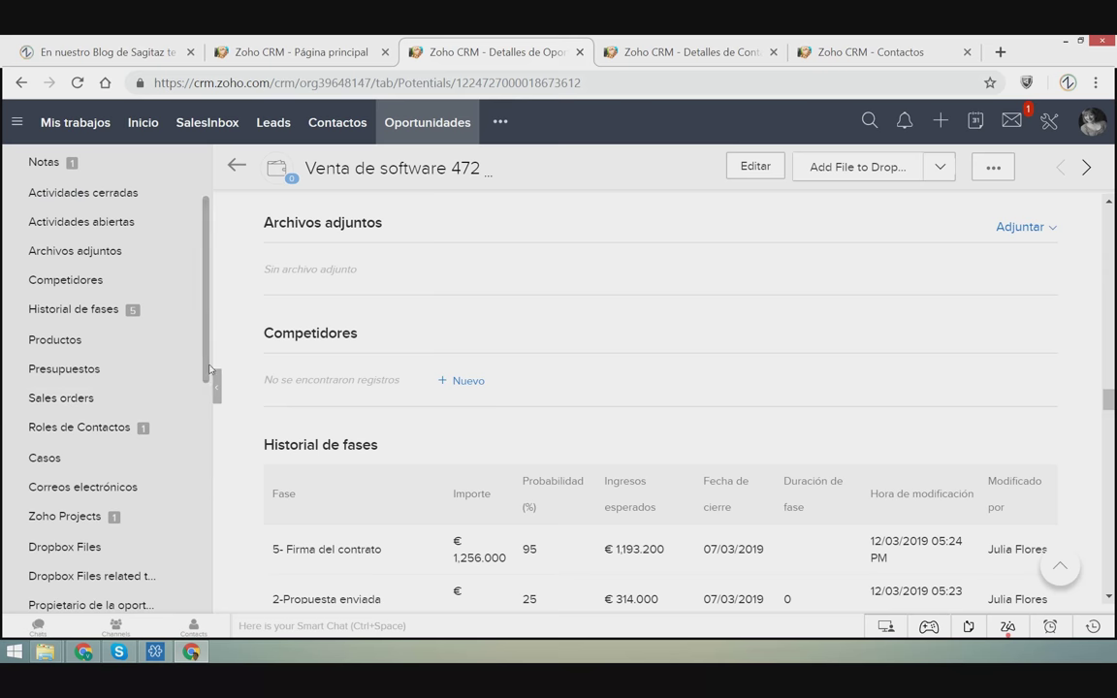
pyautogui.scroll(-1, 183, 334)
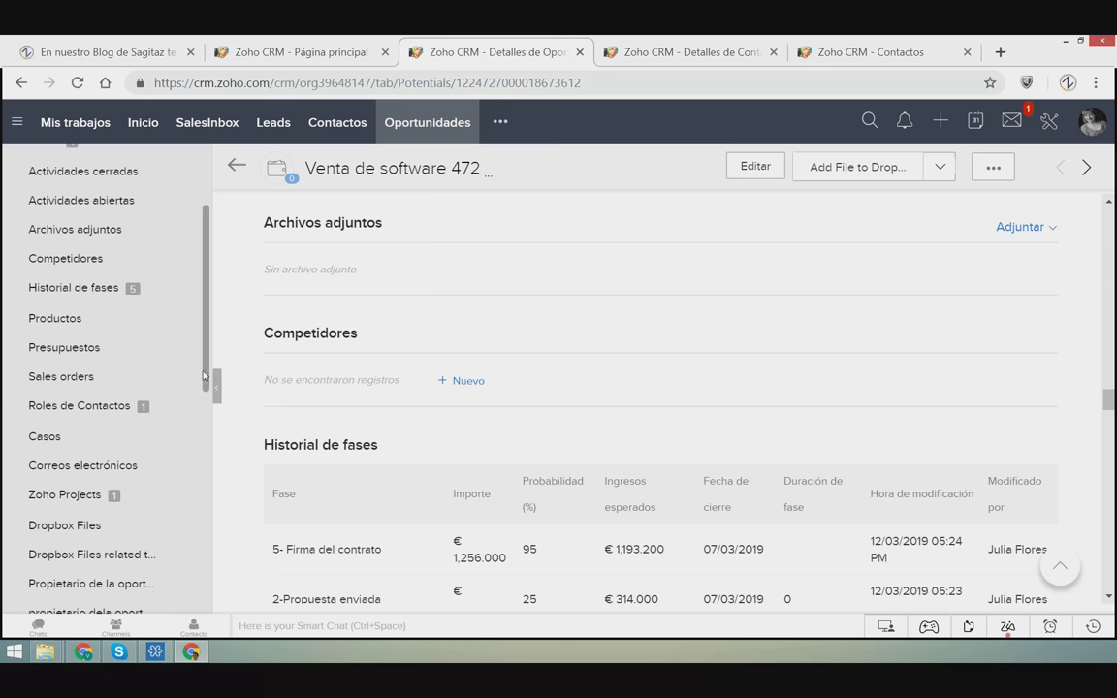
pyautogui.click(85, 318)
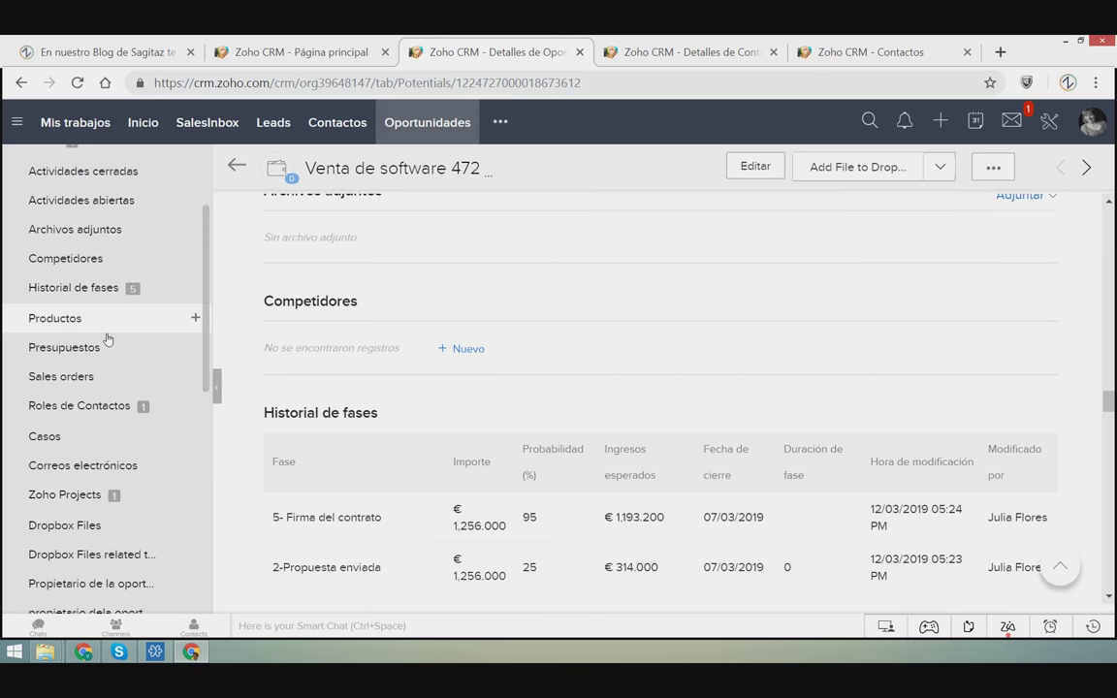
pyautogui.moveTo(266, 332); pyautogui.dragTo(394, 451)
pyautogui.scroll(-1, 266, 371)
pyautogui.scroll(-3, 266, 371)
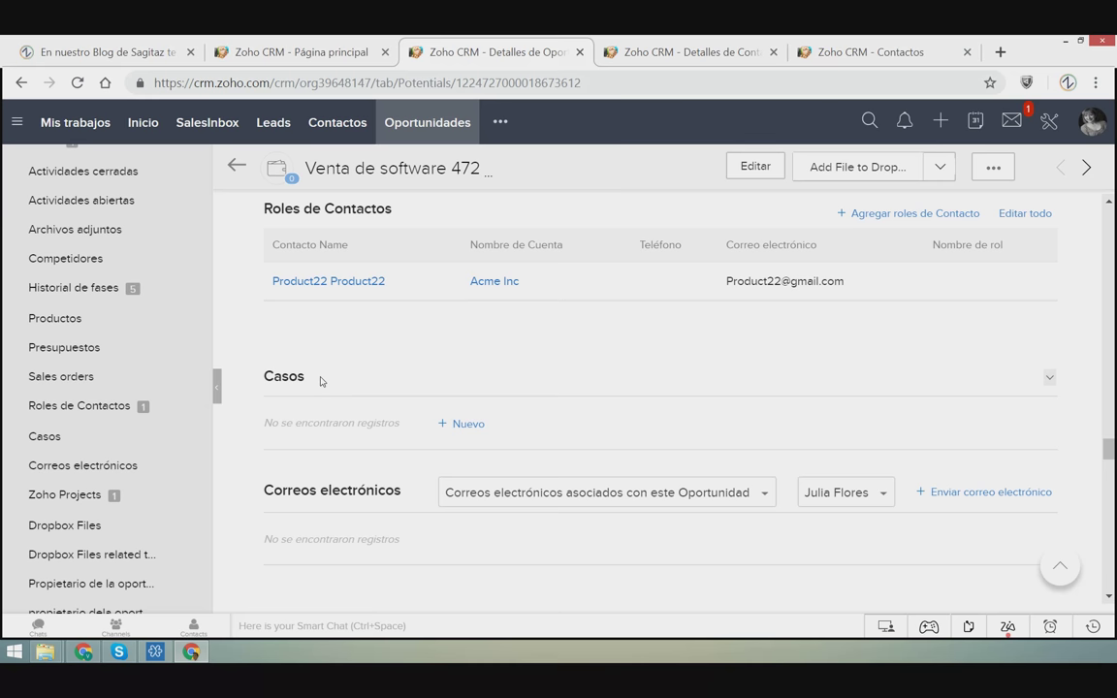
pyautogui.moveTo(320, 381); pyautogui.dragTo(227, 353)
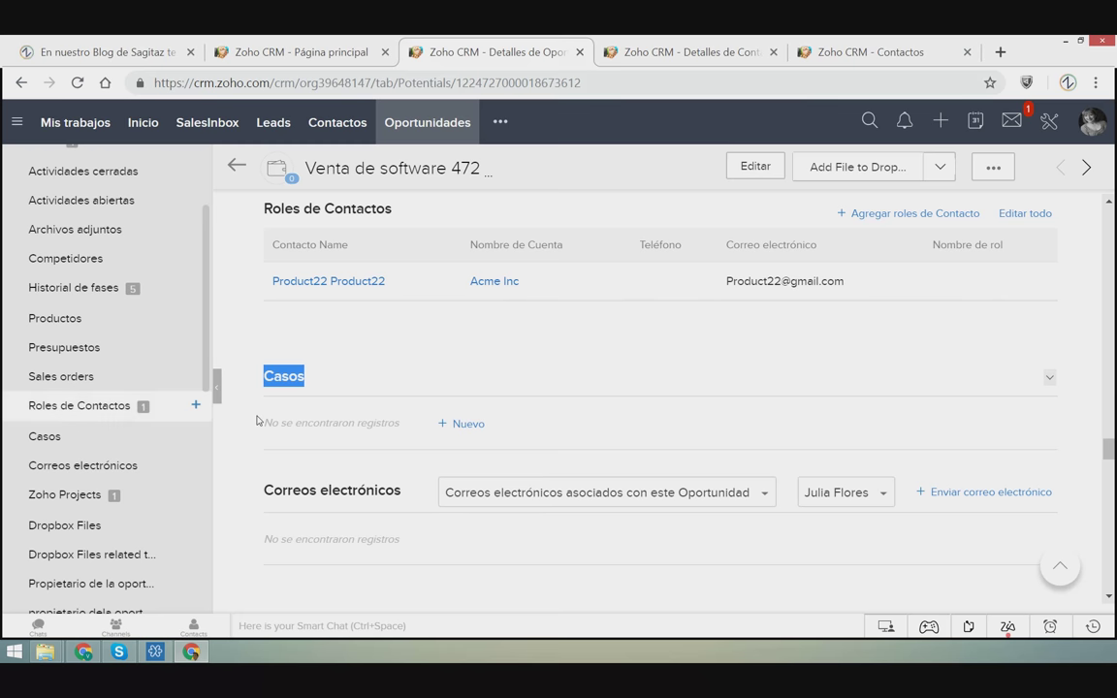
# Step: Examine the Correos electrónicos section's association and mailbox filter options without changing either one
pyautogui.scroll(-1, 344, 441)
pyautogui.moveTo(260, 402); pyautogui.dragTo(417, 415)
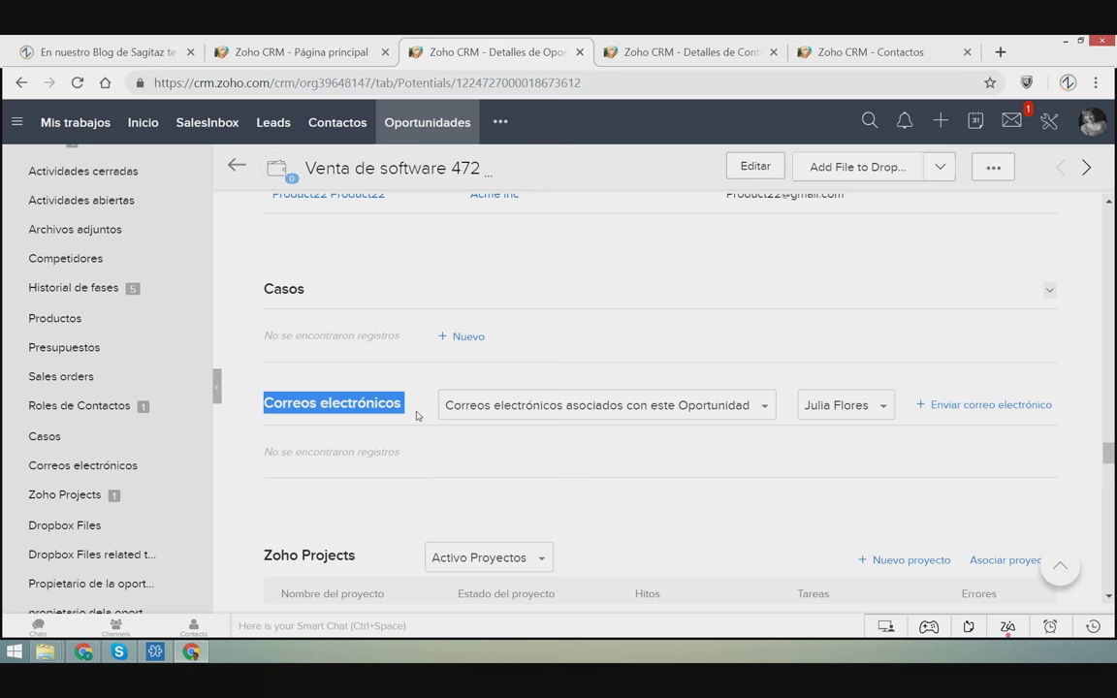
pyautogui.click(509, 412)
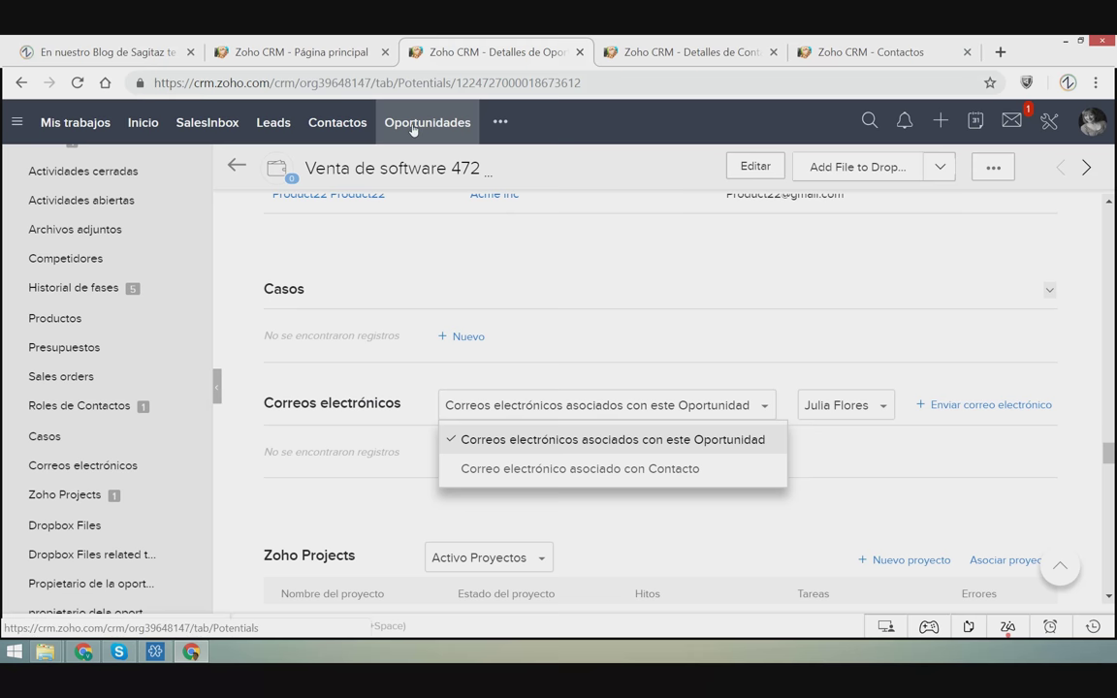
pyautogui.click(834, 405)
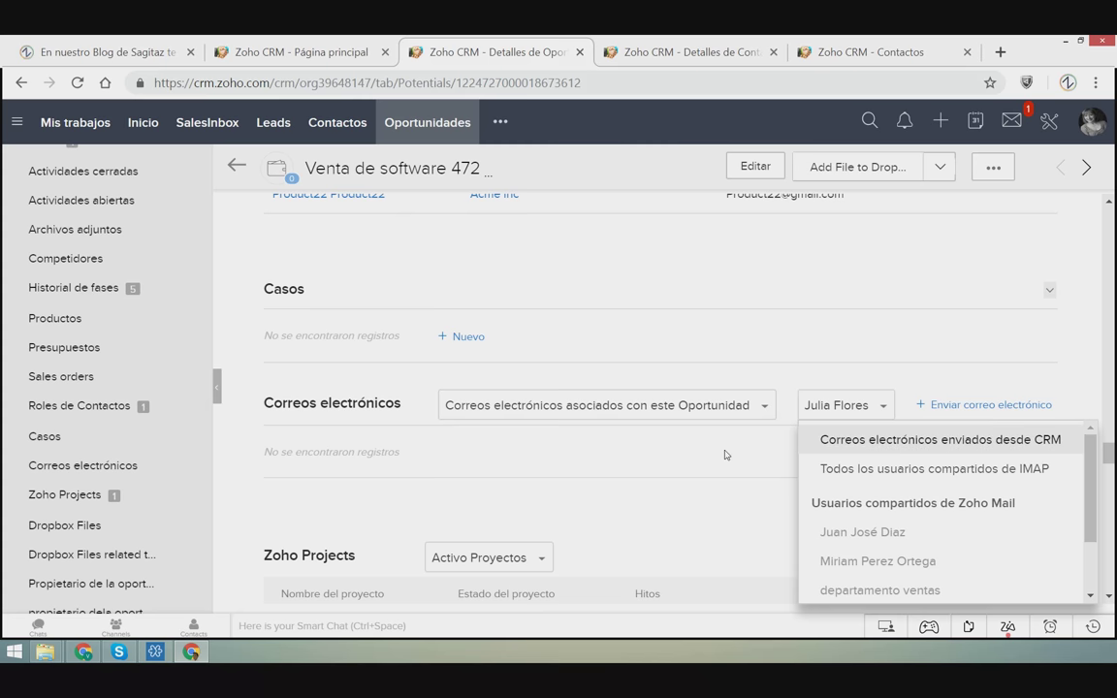
pyautogui.click(738, 523)
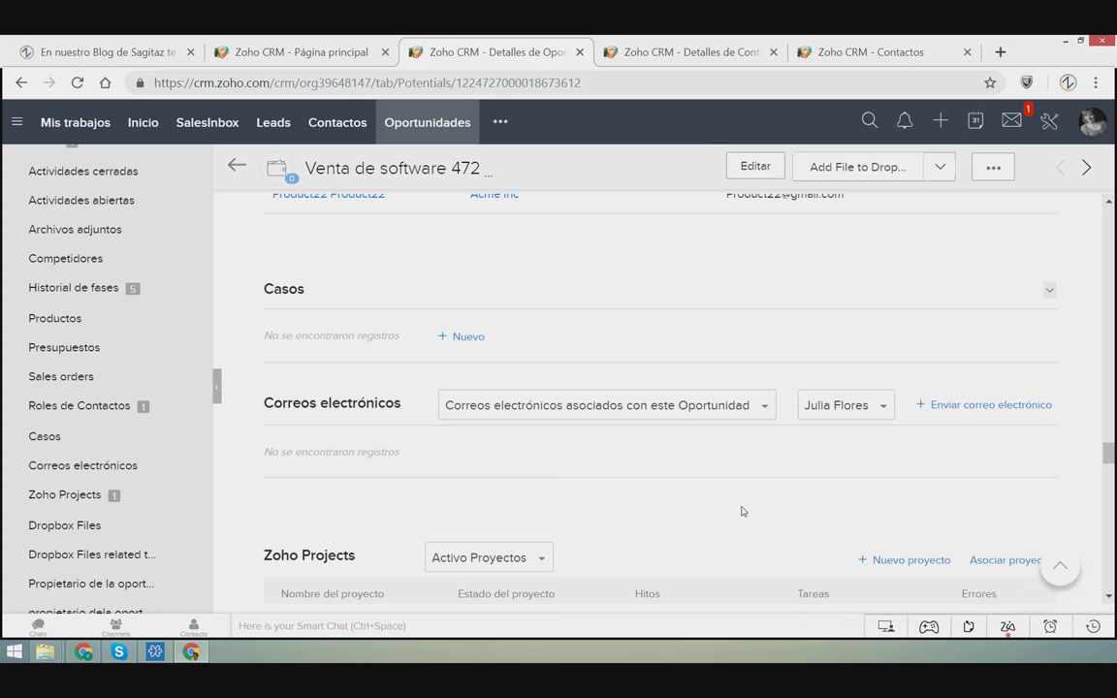
# Step: Review the Zoho Projects and Dropbox Files sections and look through the rest of the opportunity's related lists
pyautogui.scroll(-2, 741, 523)
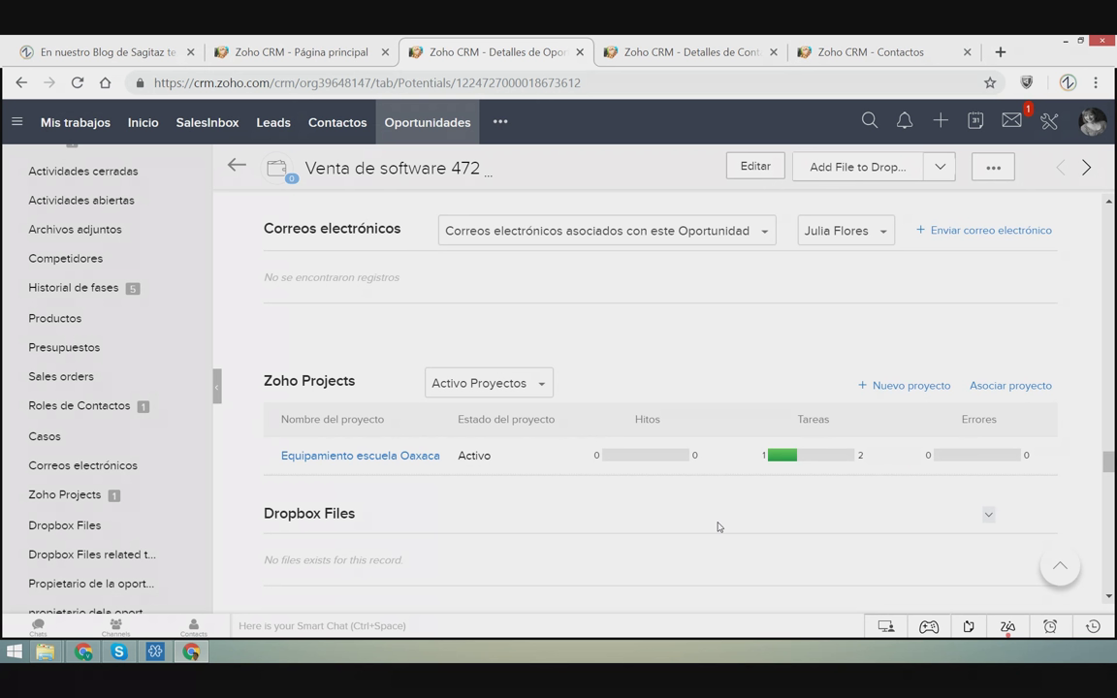
pyautogui.moveTo(356, 381); pyautogui.dragTo(273, 381)
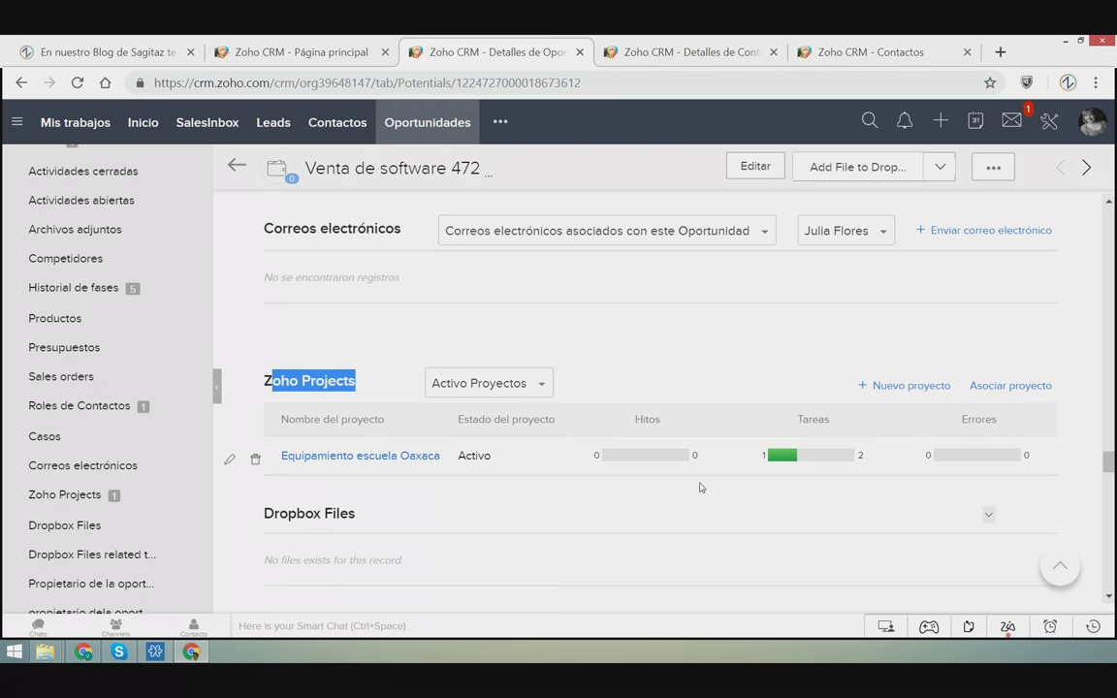
pyautogui.click(380, 365)
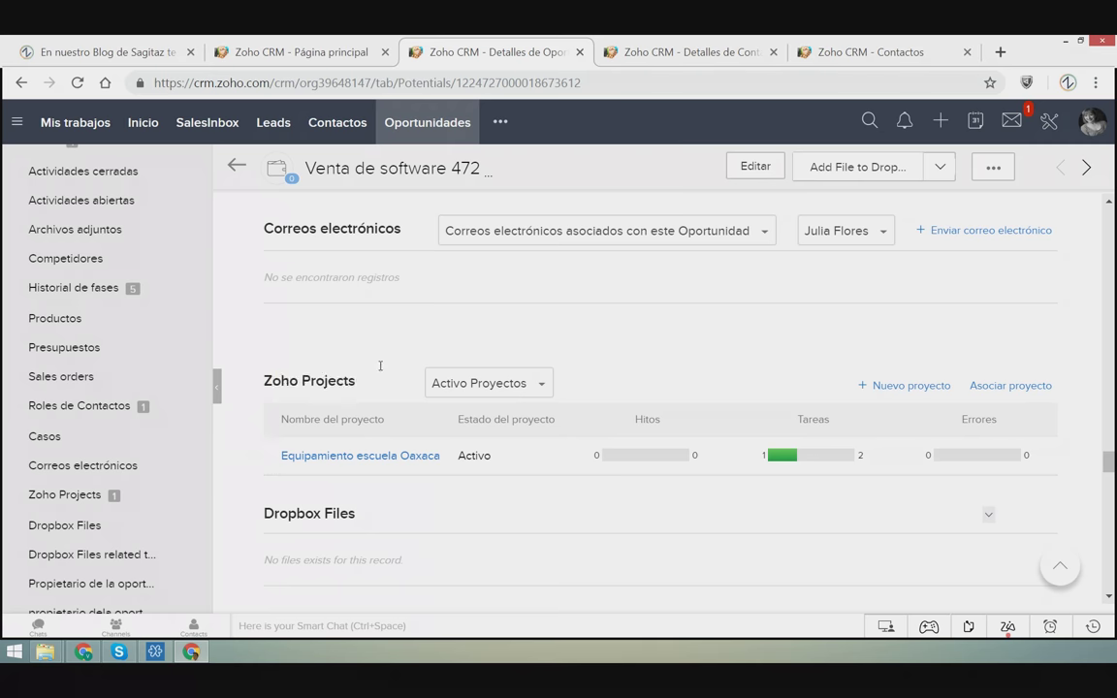
pyautogui.scroll(-3, 388, 379)
pyautogui.scroll(-3, 201, 537)
pyautogui.scroll(-3, 200, 519)
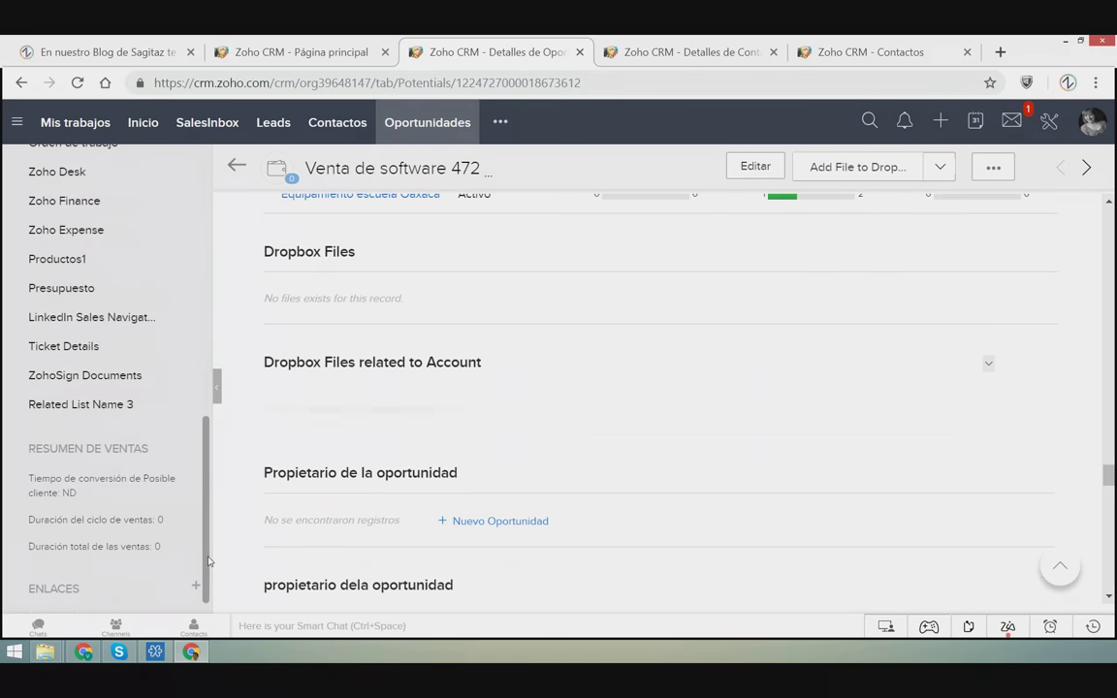
pyautogui.scroll(1, 205, 524)
pyautogui.scroll(5, 208, 527)
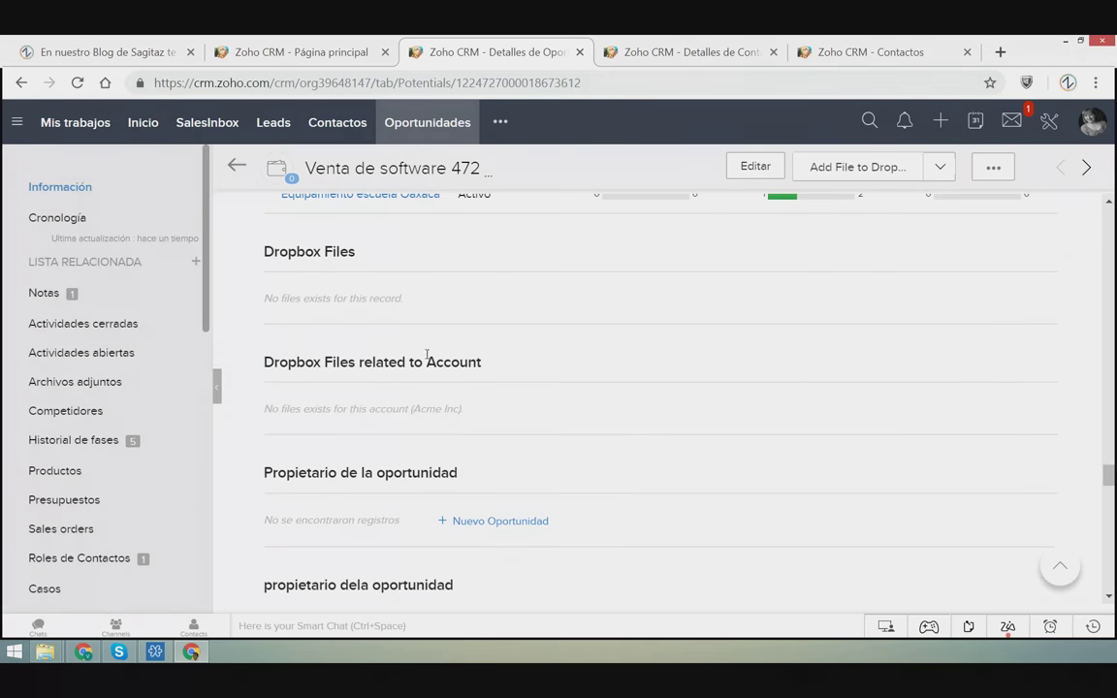
# Step: Change the opportunity's phase to 2-Propuesta enviada and compare its expected revenue with its total amount
pyautogui.scroll(10, 427, 355)
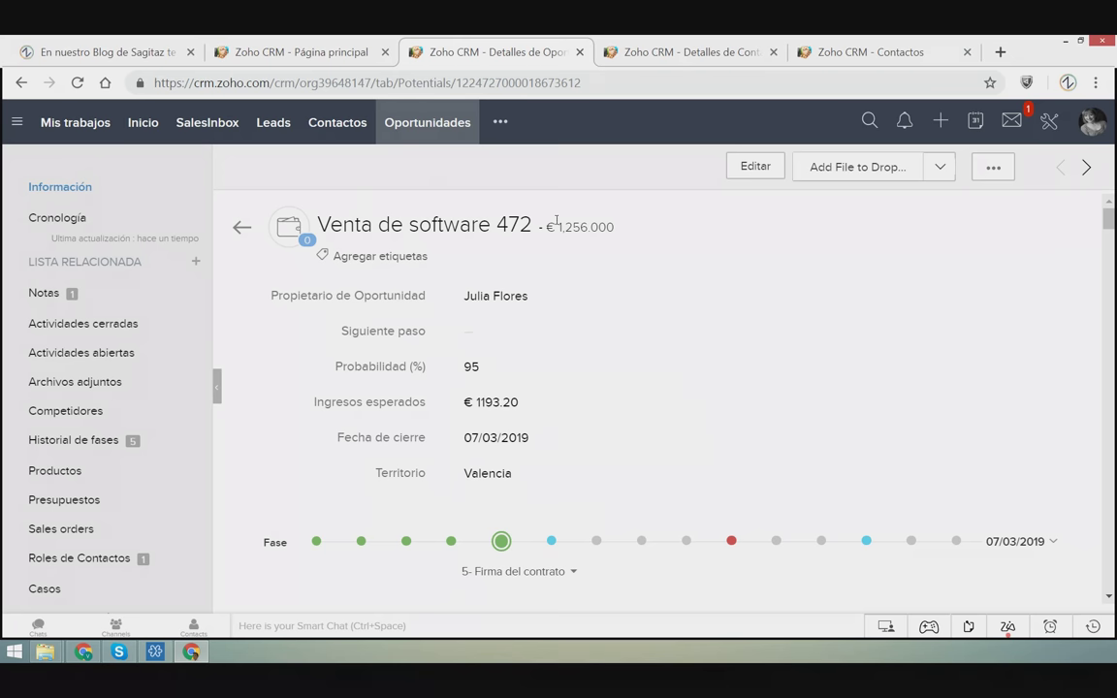
pyautogui.moveTo(557, 224); pyautogui.dragTo(633, 227)
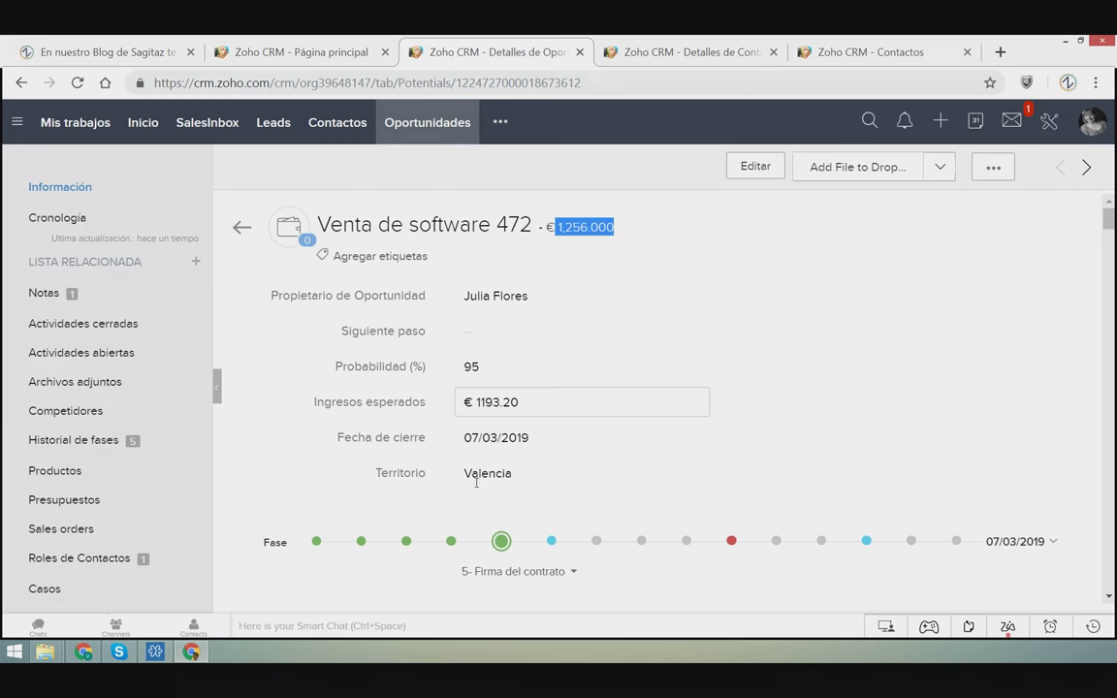
pyautogui.click(362, 542)
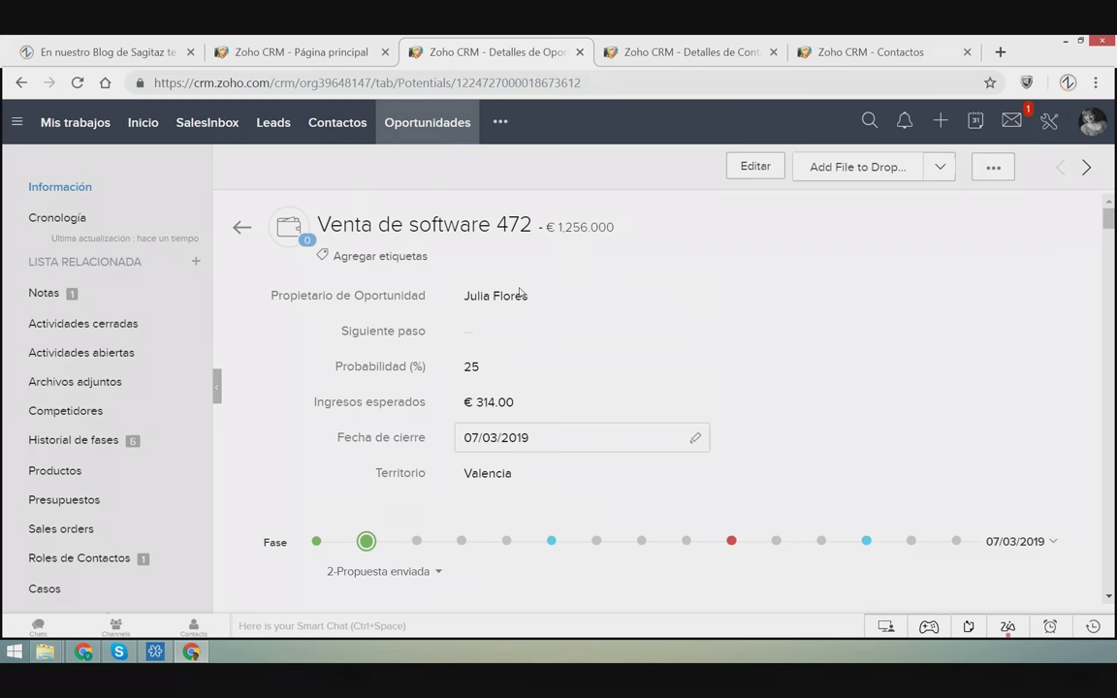
pyautogui.moveTo(515, 406); pyautogui.dragTo(467, 401)
pyautogui.click(883, 386)
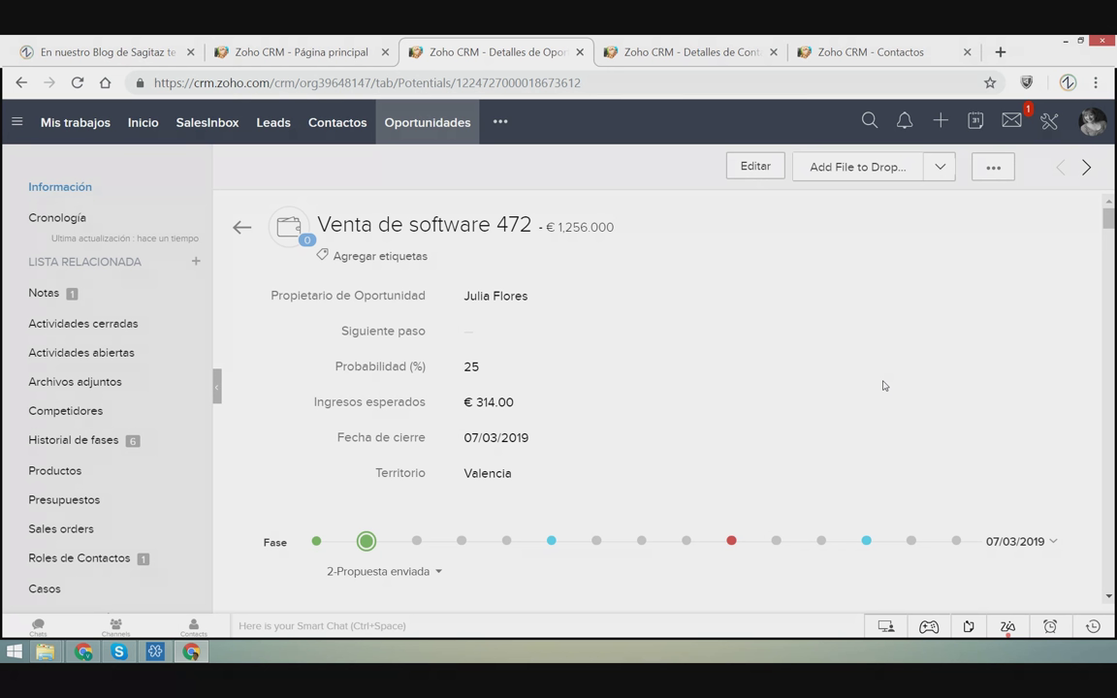
# Step: Open the opportunity's Cronología, review the history of phase changes, notes and workflow functions, and close it
pyautogui.click(161, 238)
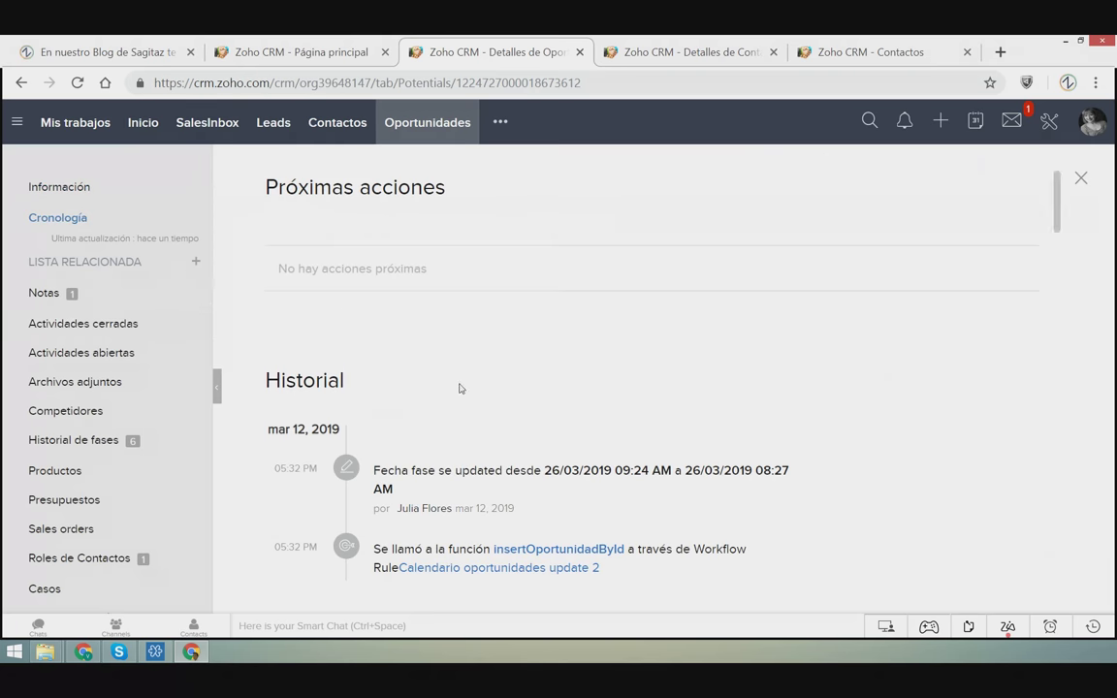
pyautogui.scroll(-4, 485, 398)
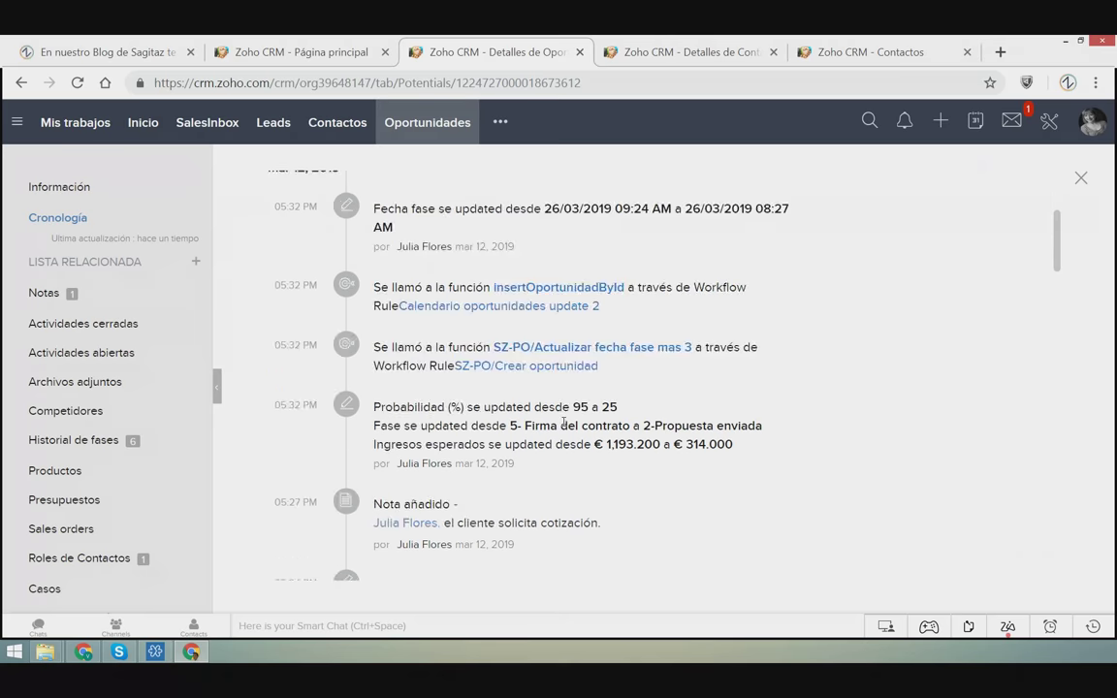
pyautogui.scroll(-3, 528, 441)
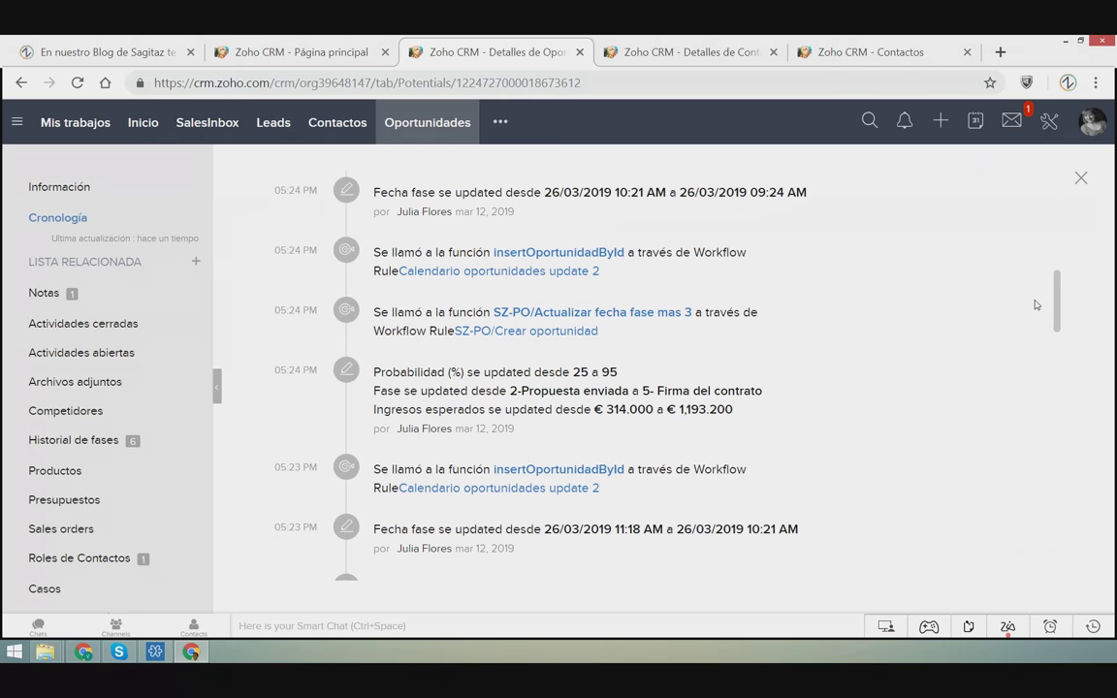
pyautogui.scroll(-3, 1062, 370)
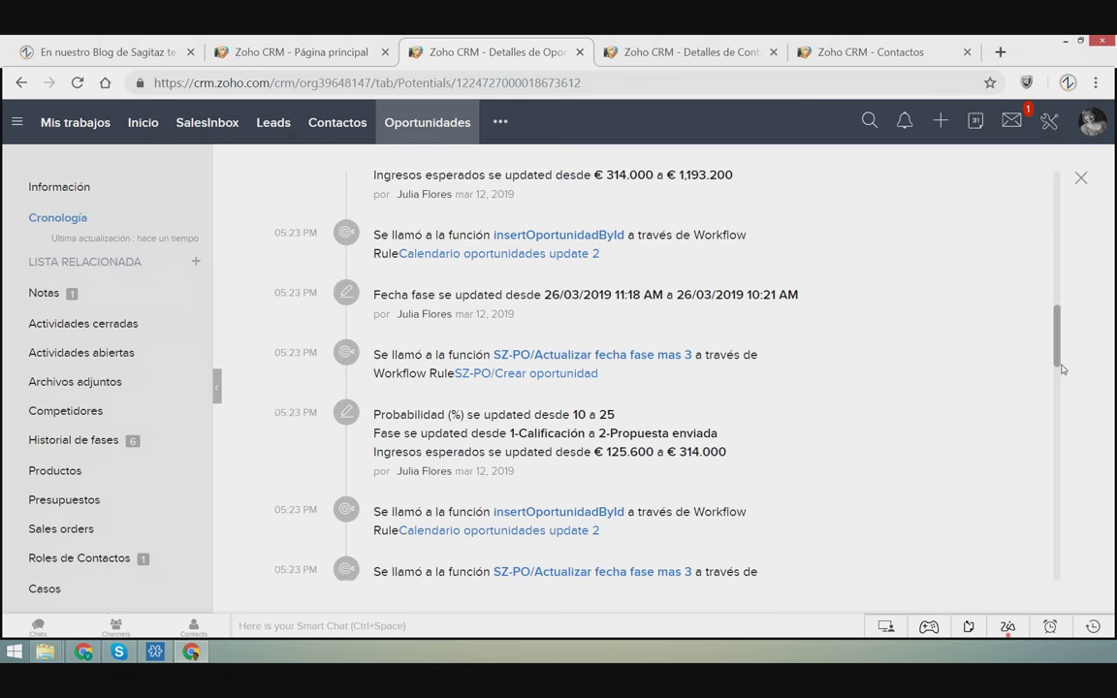
pyautogui.moveTo(1062, 366); pyautogui.dragTo(1079, 175)
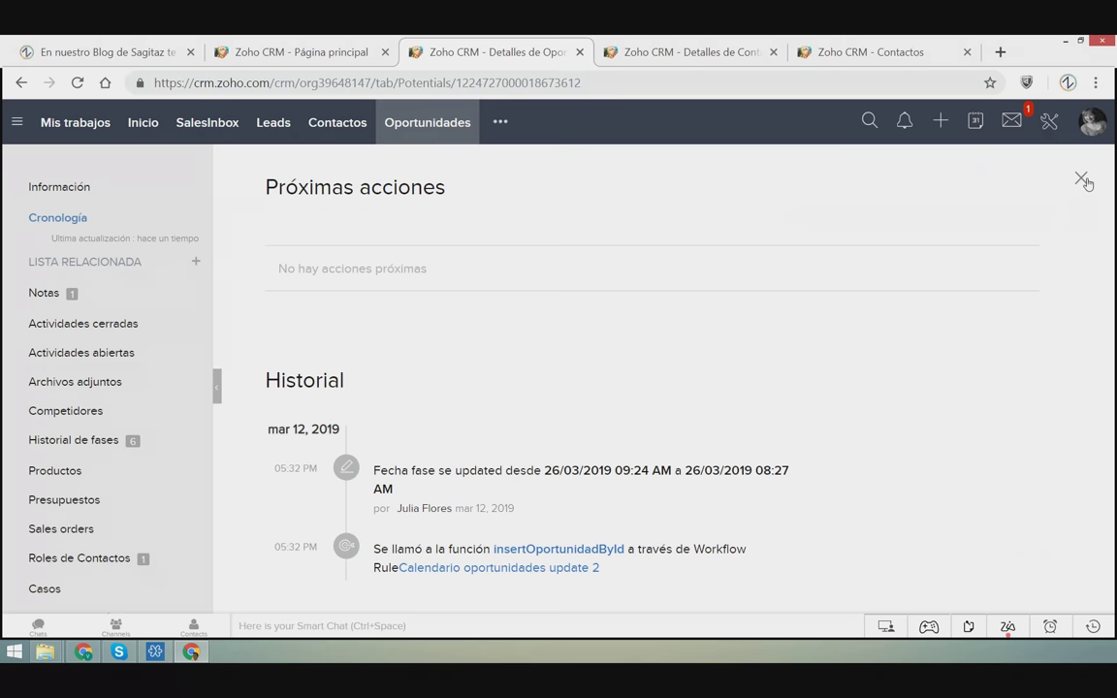
pyautogui.click(1081, 180)
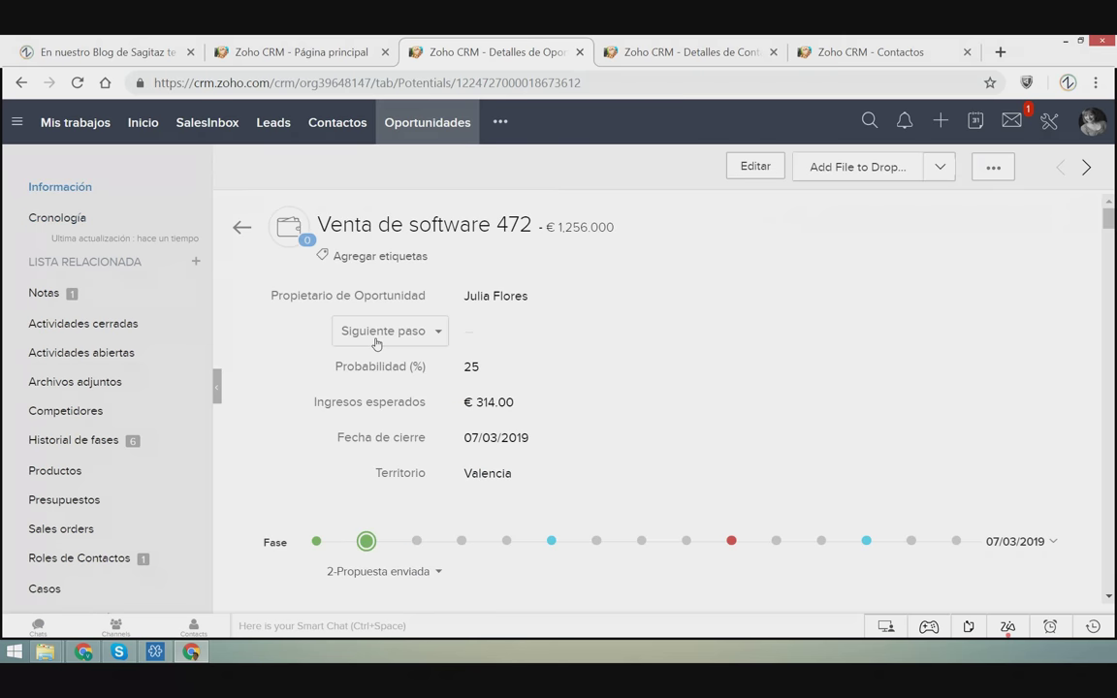
# Step: Review the opportunity's summary, phase bar, contact person and Información sobre Oportunidad fields
pyautogui.scroll(-4, 349, 417)
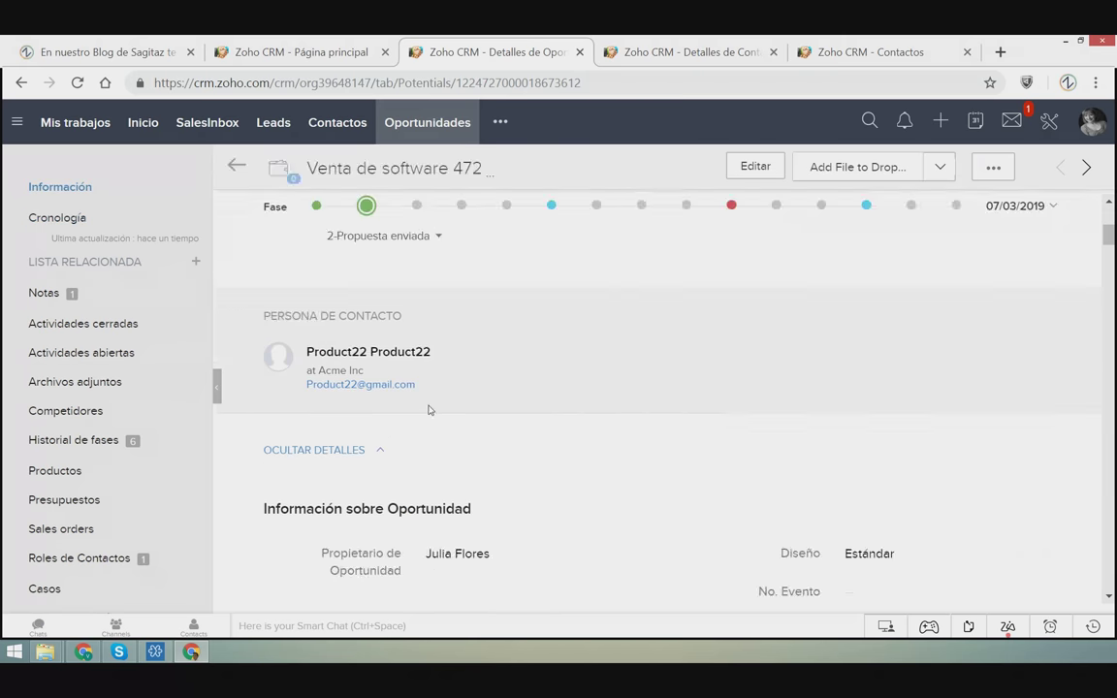
pyautogui.scroll(-2, 449, 392)
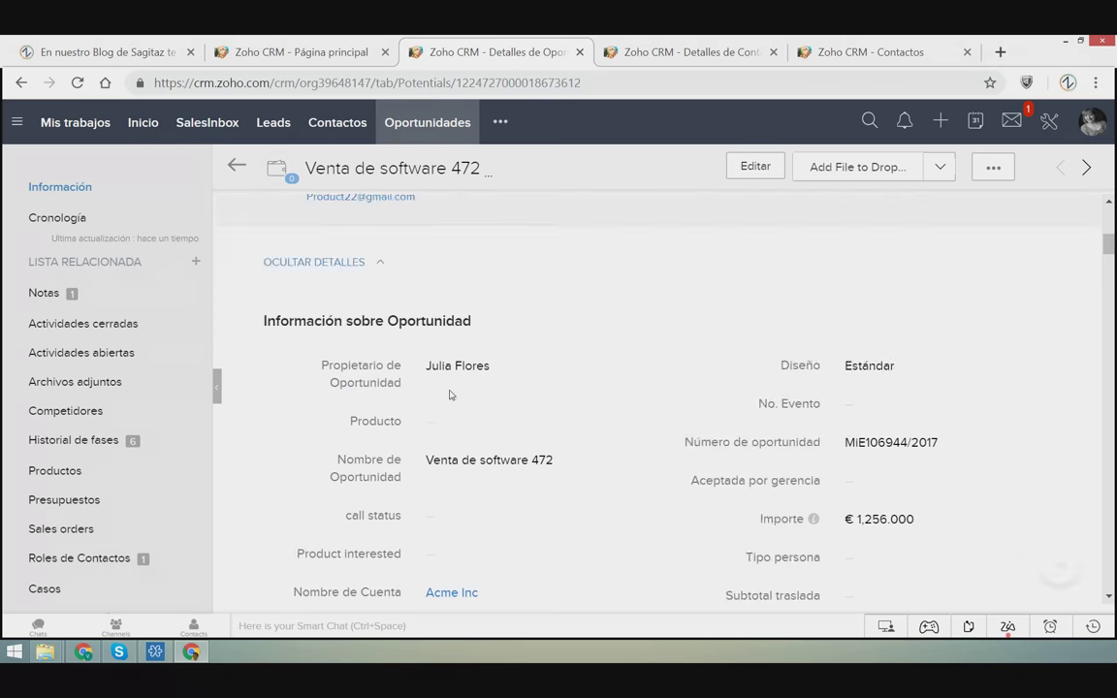
pyautogui.scroll(-3, 449, 394)
pyautogui.scroll(7, 475, 402)
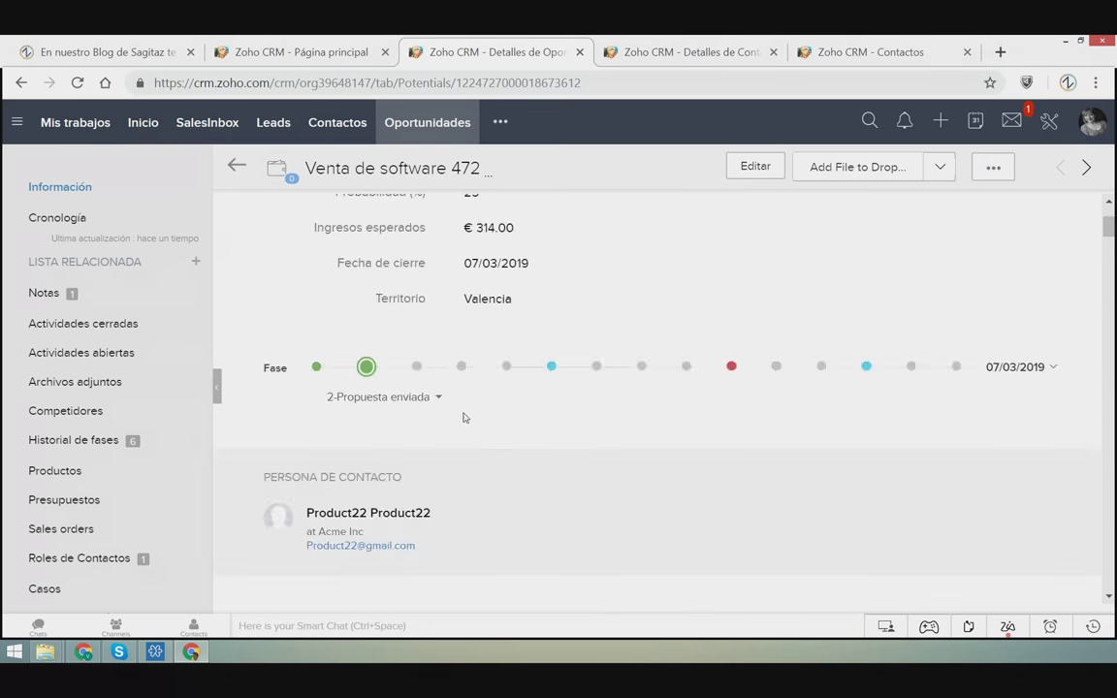
pyautogui.scroll(2, 476, 412)
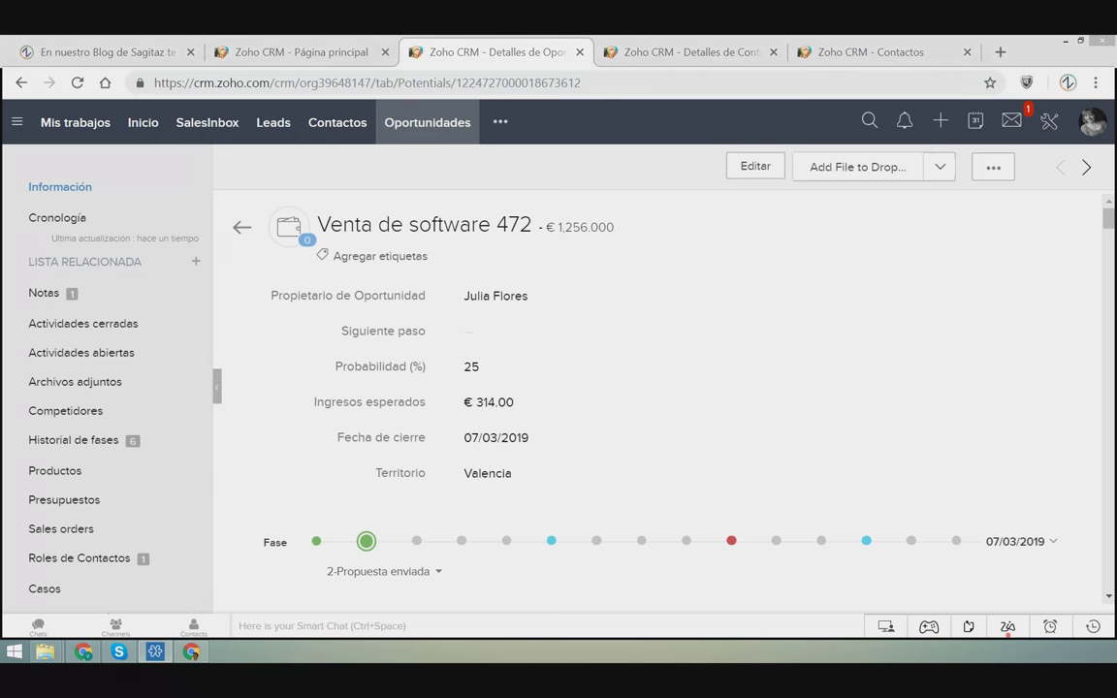
pyautogui.scroll(-5, 826, 400)
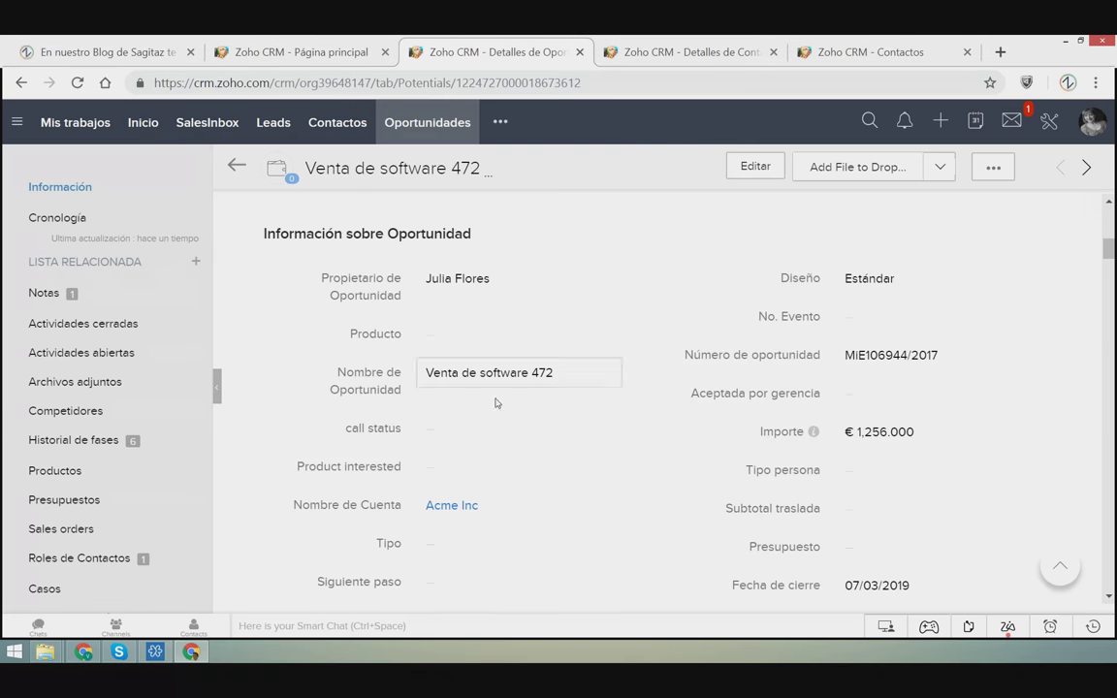
# Step: Examine the Información sobre Oportunidad section in detail, including its account, cost, phase, probability and expected revenue fields
pyautogui.scroll(1, 475, 407)
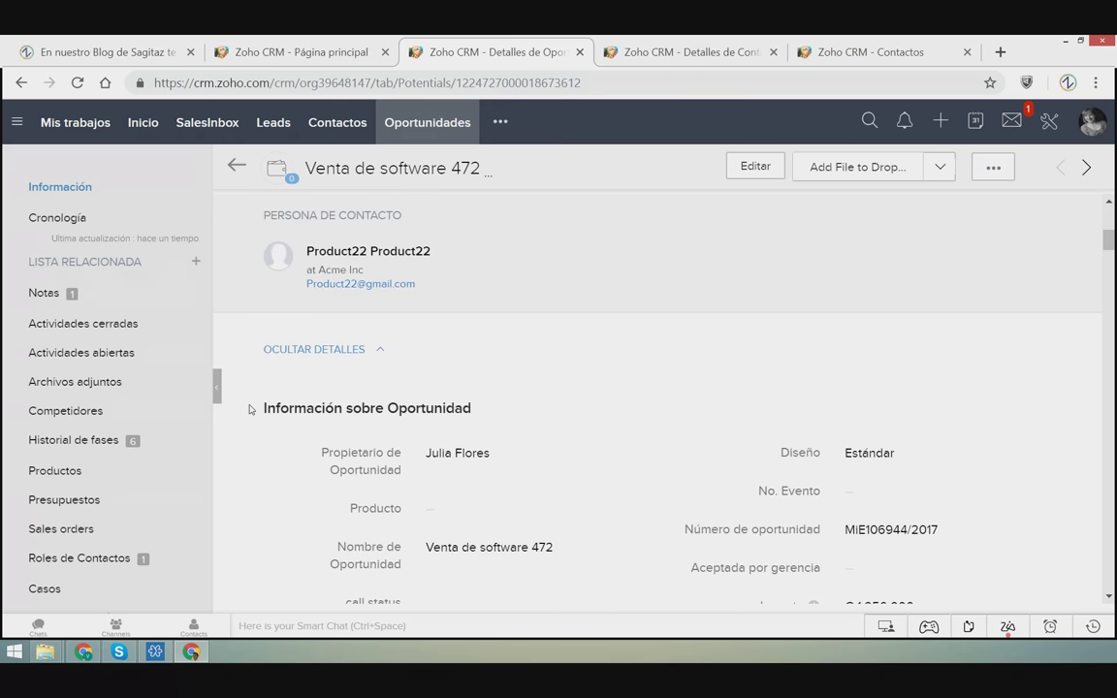
pyautogui.moveTo(250, 408); pyautogui.dragTo(398, 412)
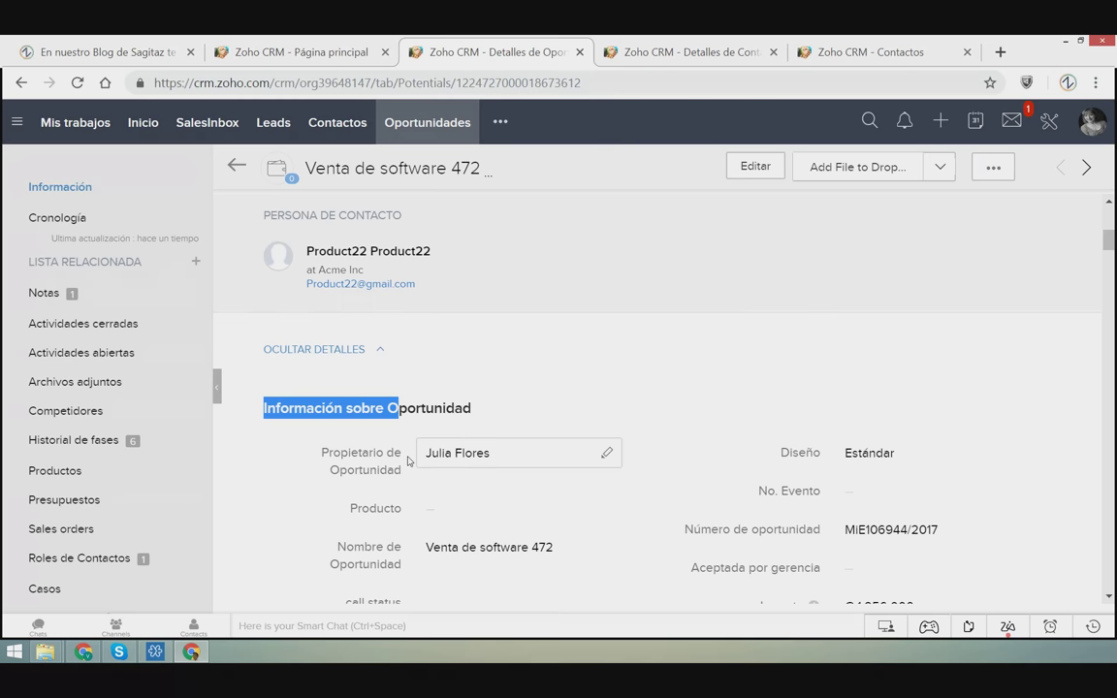
pyautogui.scroll(-2, 407, 462)
pyautogui.scroll(-4, 442, 385)
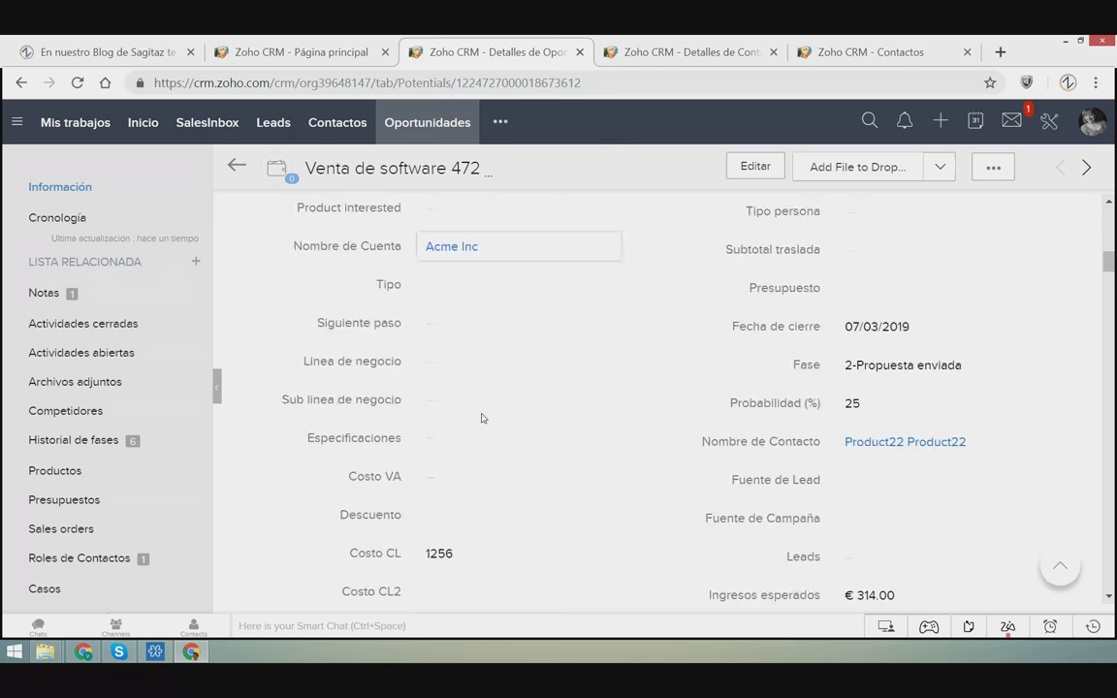
pyautogui.scroll(-1, 543, 427)
pyautogui.scroll(1, 630, 441)
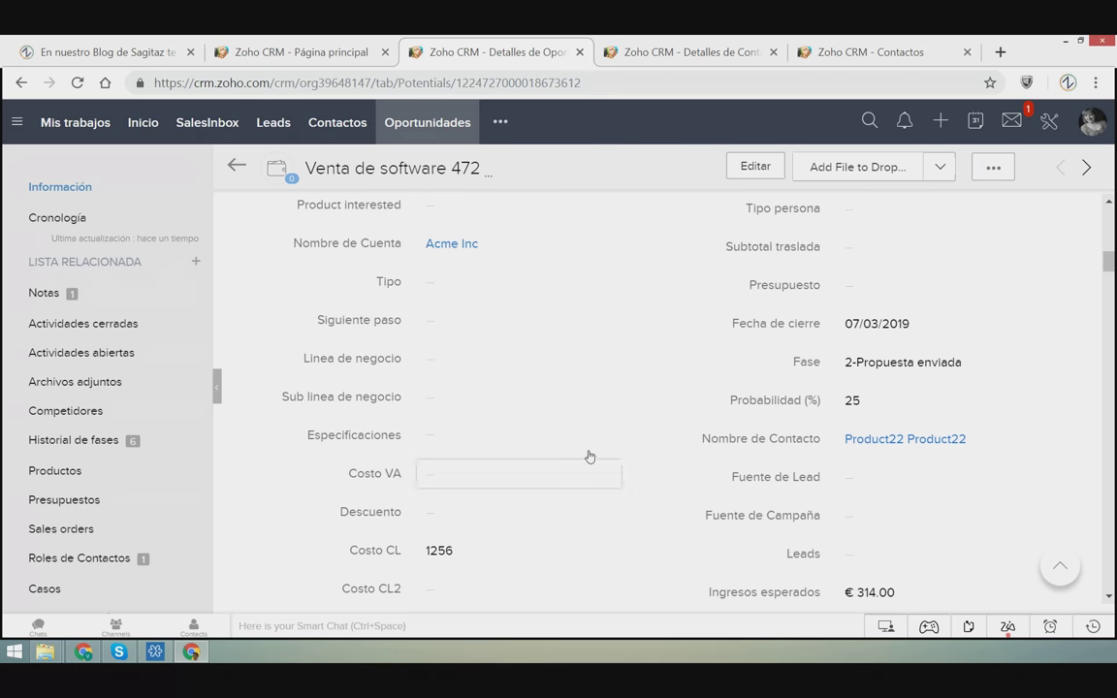
pyautogui.scroll(3, 592, 448)
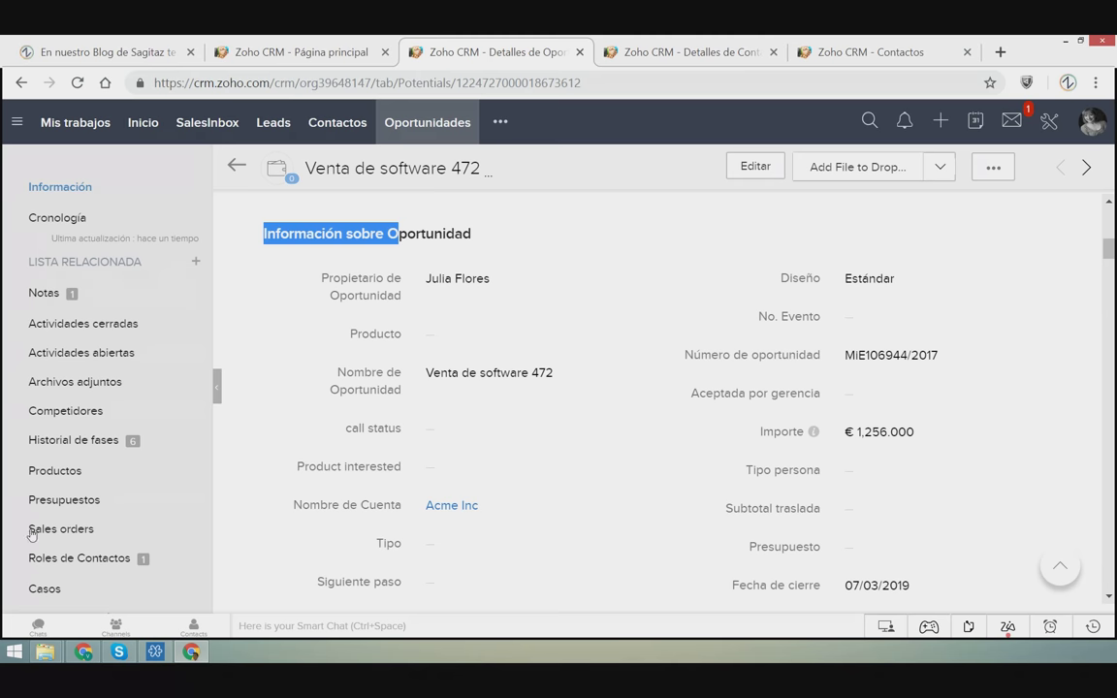
pyautogui.scroll(-3, 32, 535)
pyautogui.scroll(3, 29, 534)
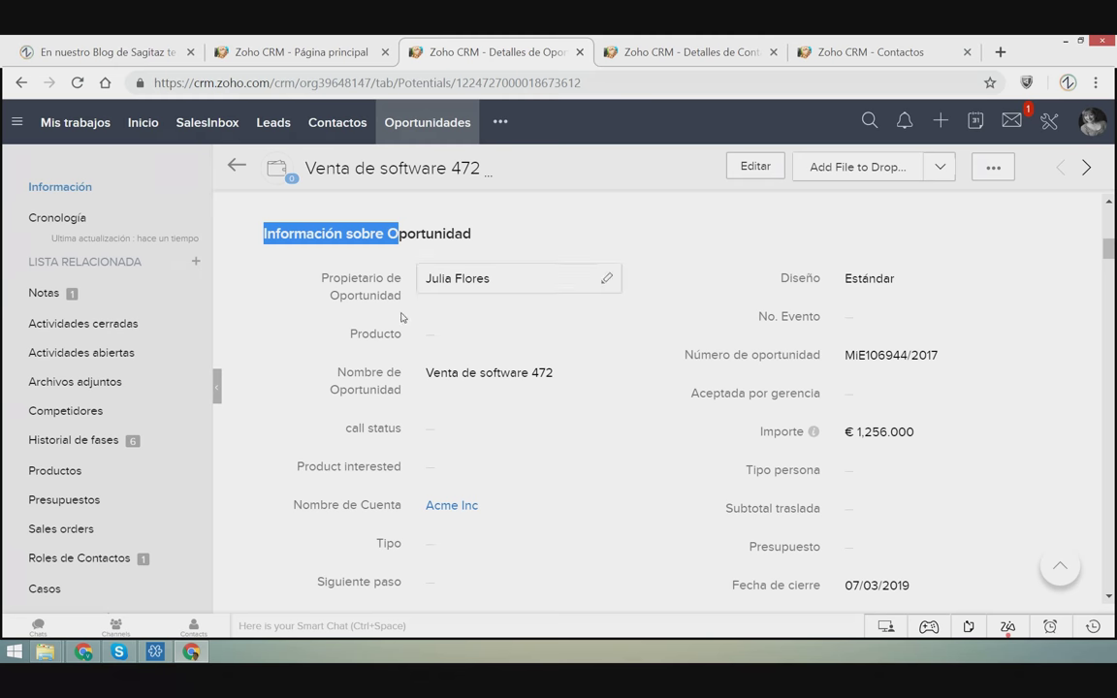
pyautogui.scroll(-7, 74, 448)
pyautogui.scroll(7, 106, 461)
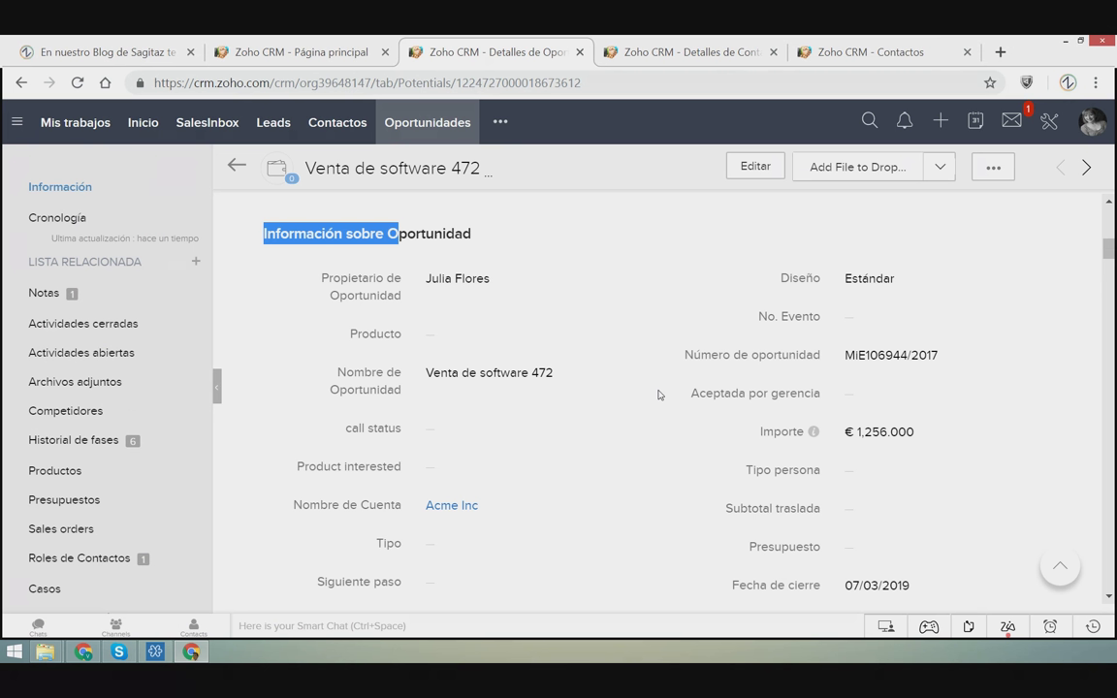
# Step: Open the Correo electrónico channel settings in Configuración and review the IMAP integration's incoming and outgoing mail server details
pyautogui.click(1050, 121)
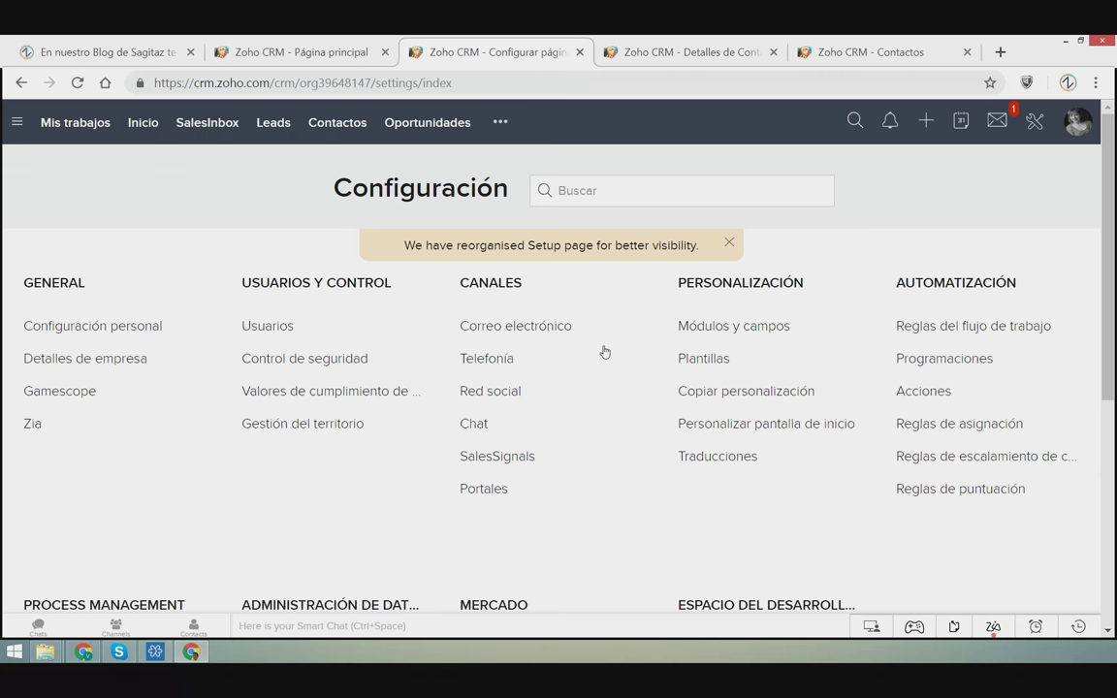
pyautogui.click(531, 331)
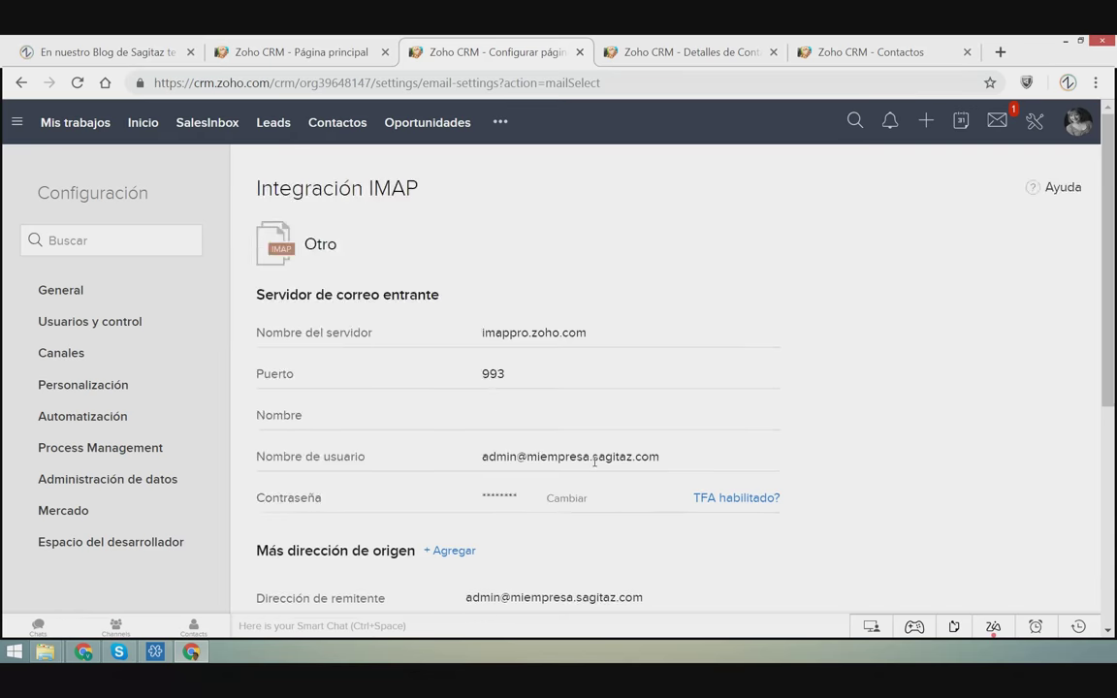
pyautogui.scroll(-2, 617, 465)
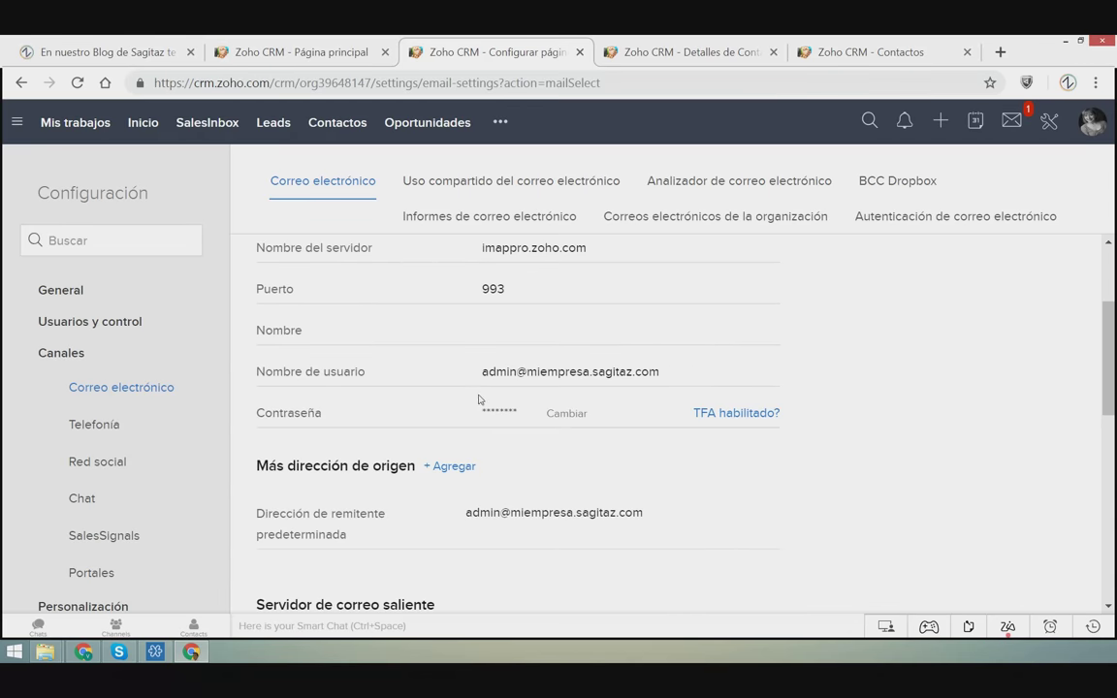
pyautogui.scroll(-1, 485, 450)
pyautogui.scroll(-1, 549, 455)
pyautogui.scroll(-3, 550, 455)
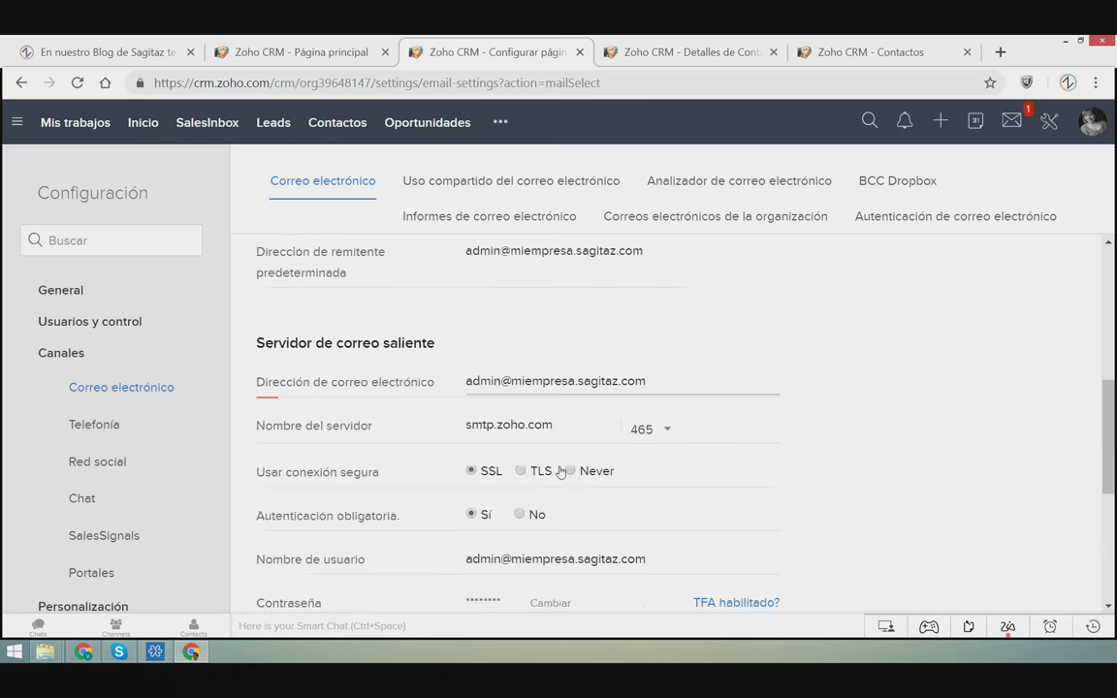
pyautogui.scroll(2, 485, 414)
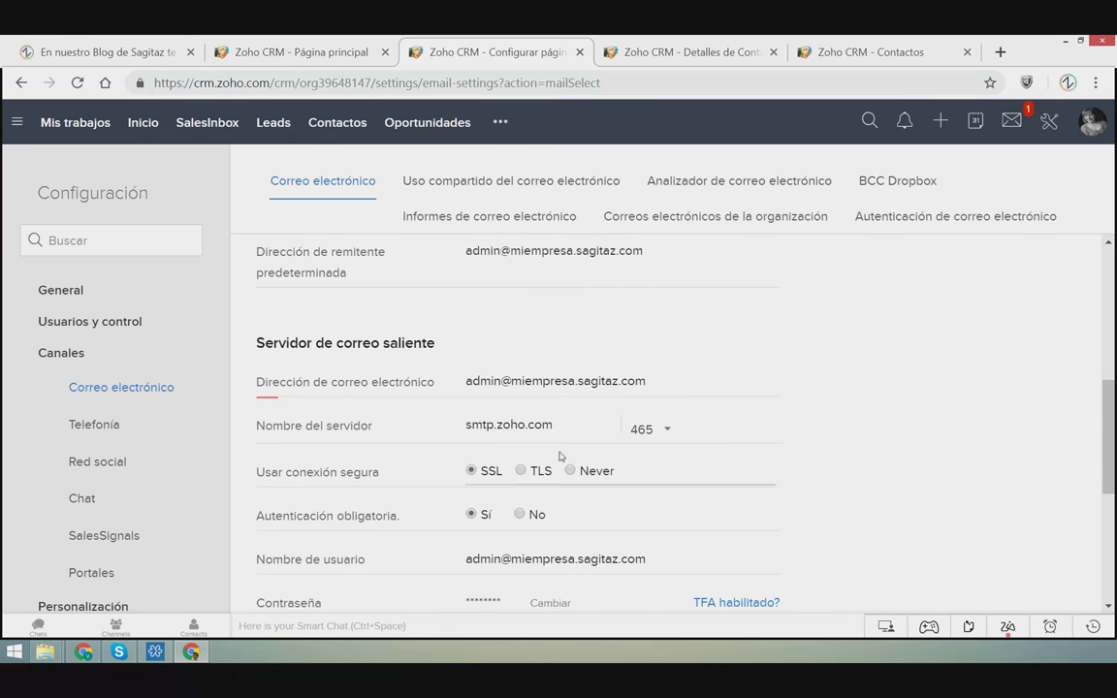
# Step: Review the email sharing permission options of the IMAP integration and close the settings page
pyautogui.scroll(-5, 529, 470)
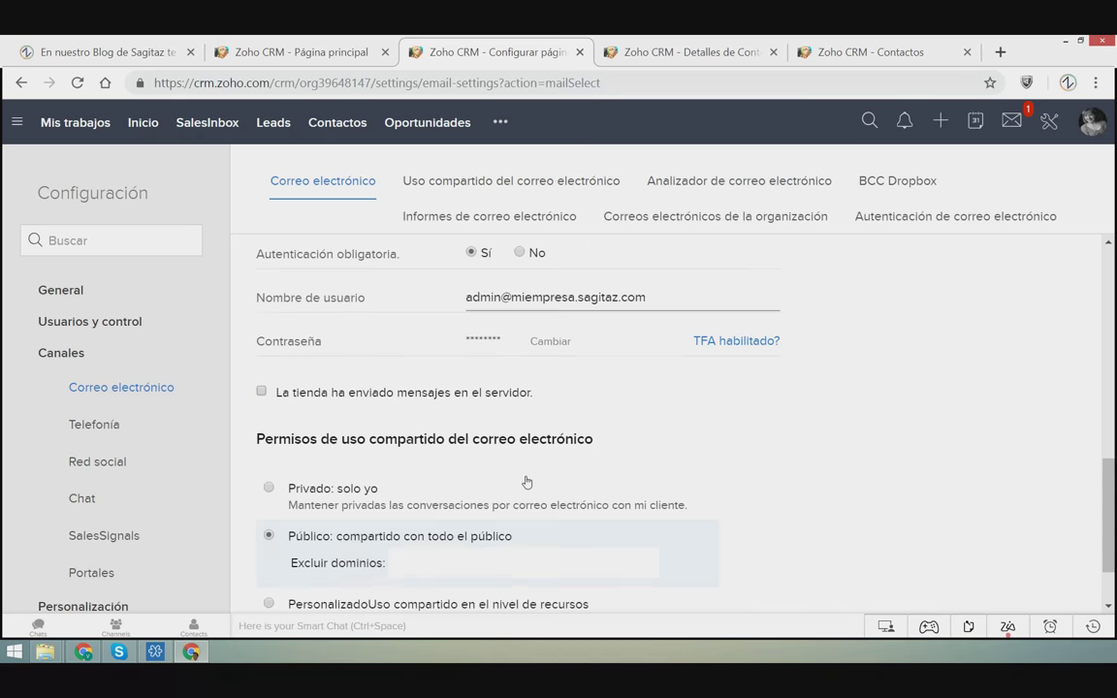
pyautogui.scroll(-2, 526, 482)
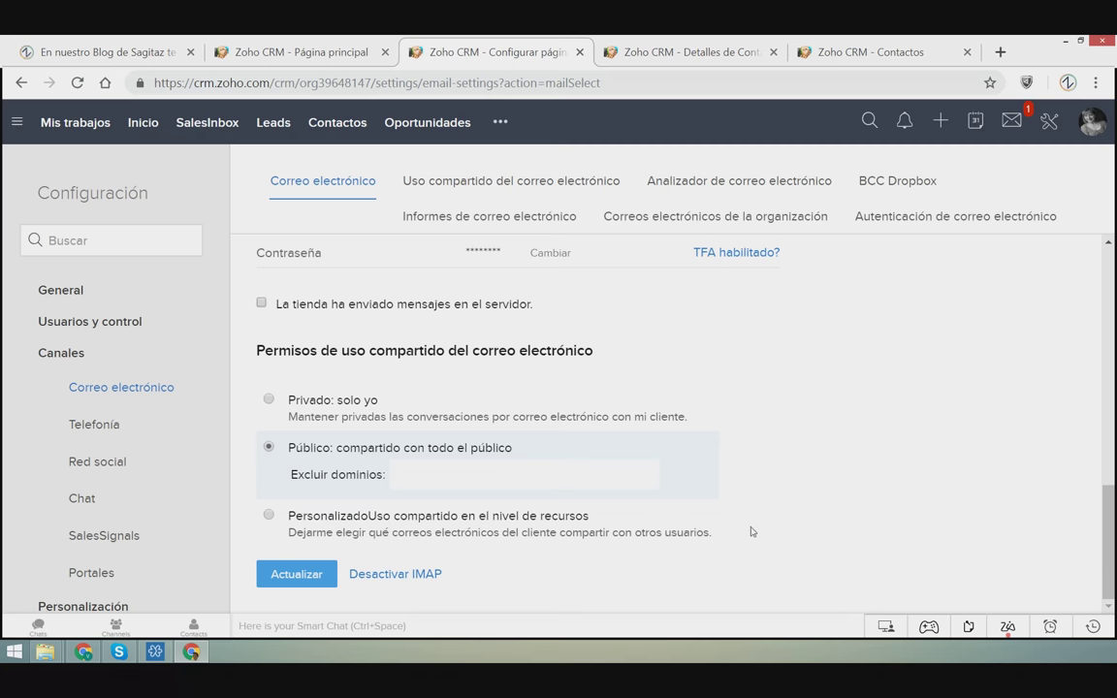
pyautogui.scroll(8, 845, 513)
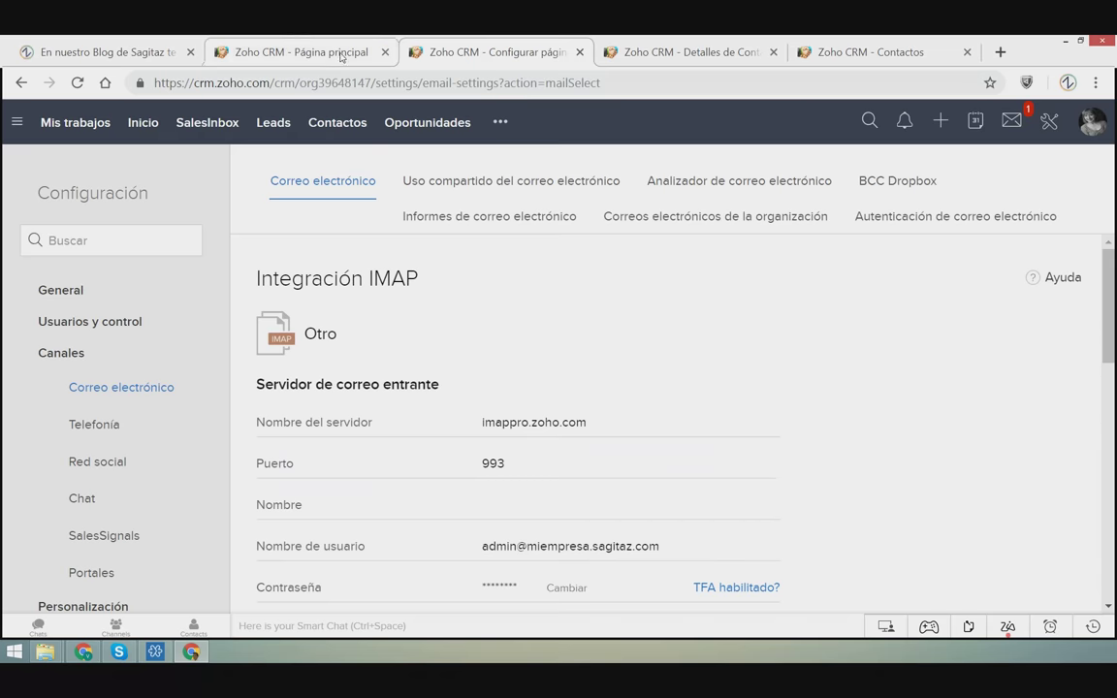
pyautogui.click(579, 52)
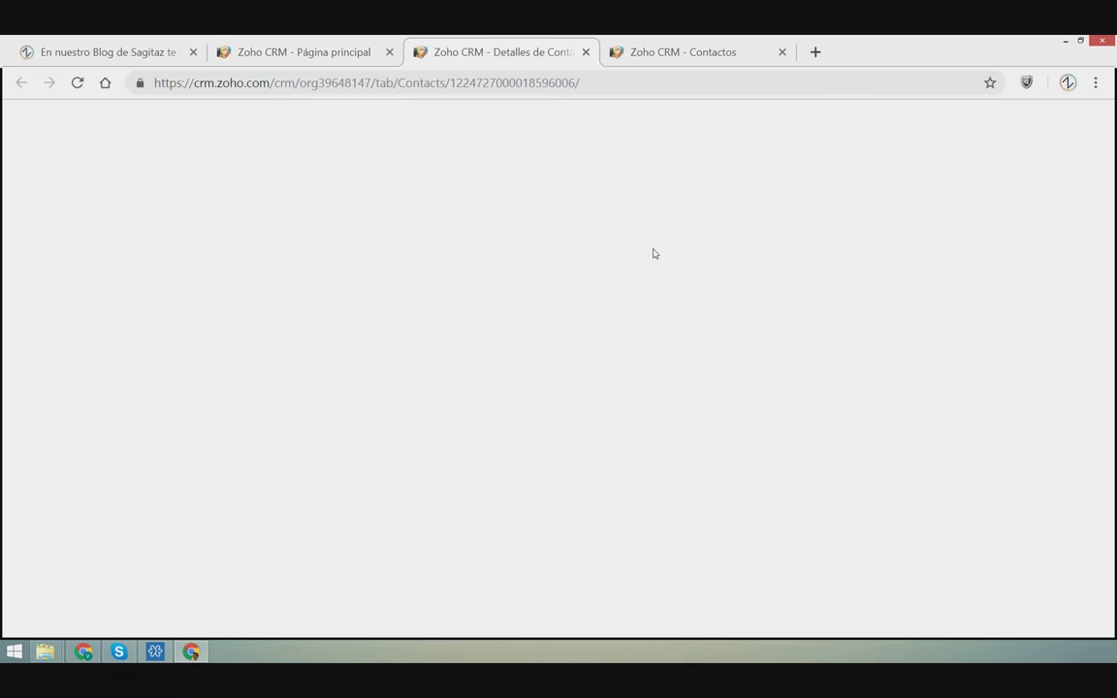